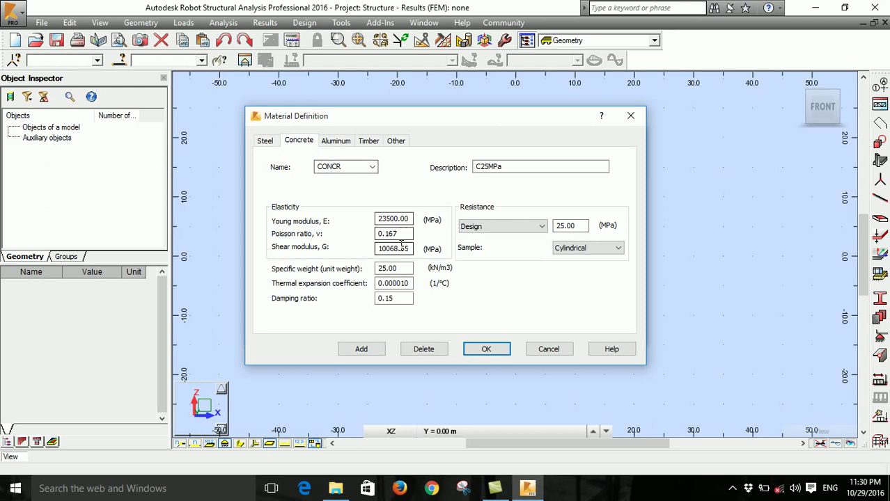
- Accept the C25MPa concrete definition for CONCR and apply the job preferences
left_click(487, 350)
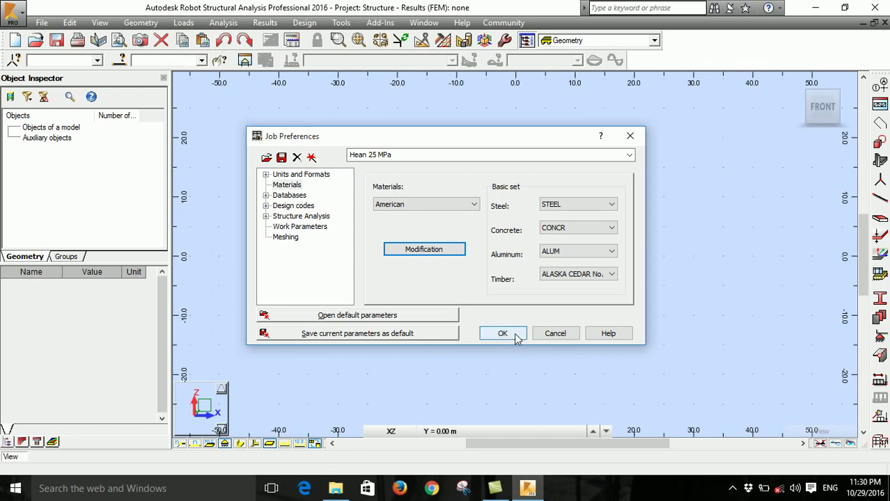
left_click(502, 334)
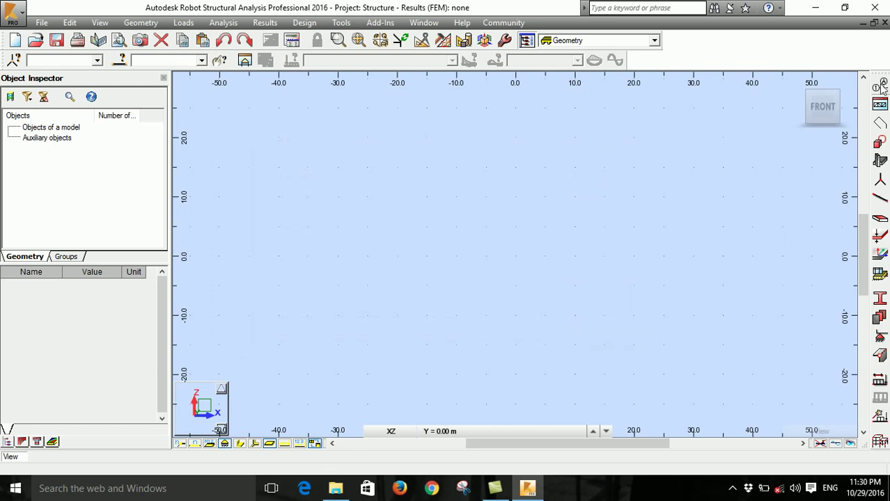
- Start defining Cartesian structural axes and add X axes at 0, 2 and -2 m
left_click(880, 103)
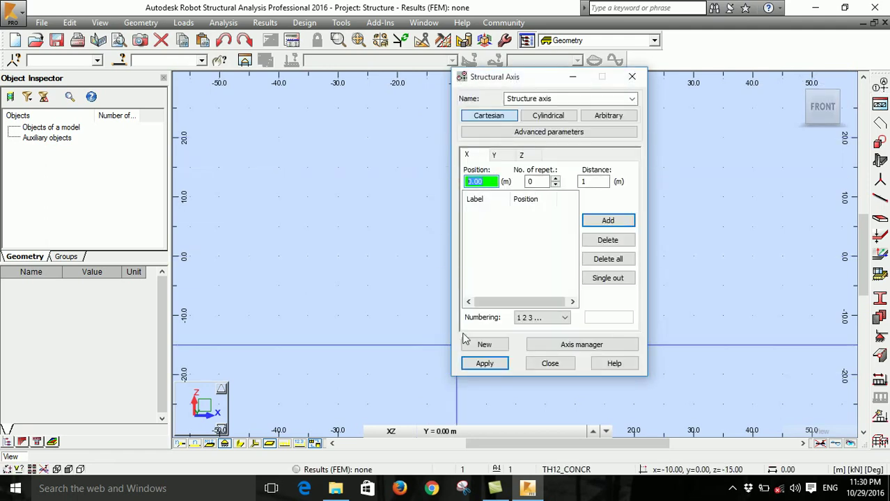
left_click(600, 220)
left_click(537, 182)
type("1")
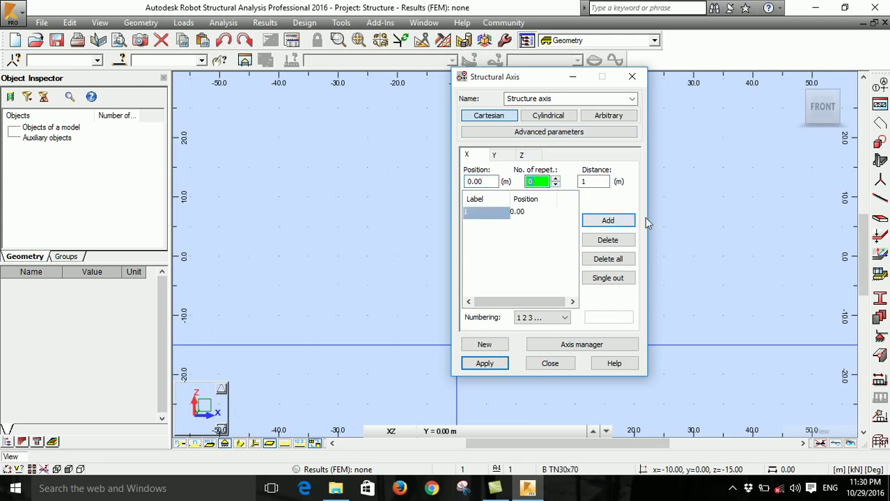
left_click(582, 182)
type("2")
left_click(608, 220)
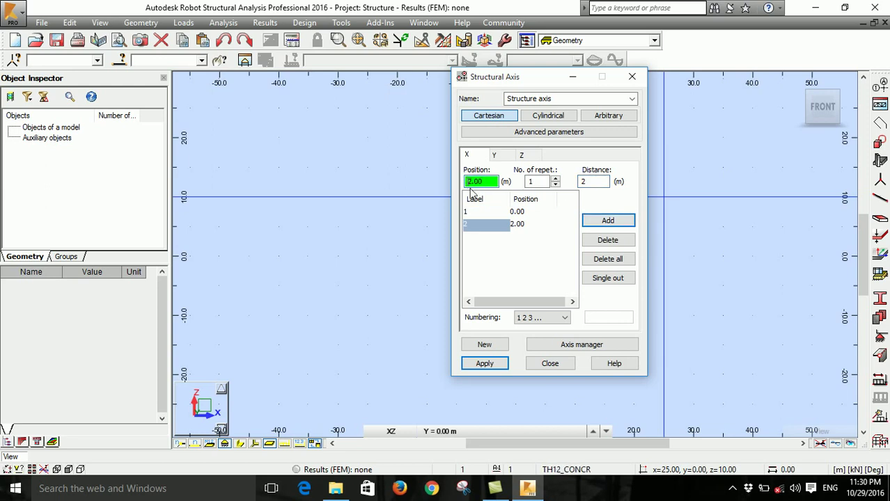
type("-")
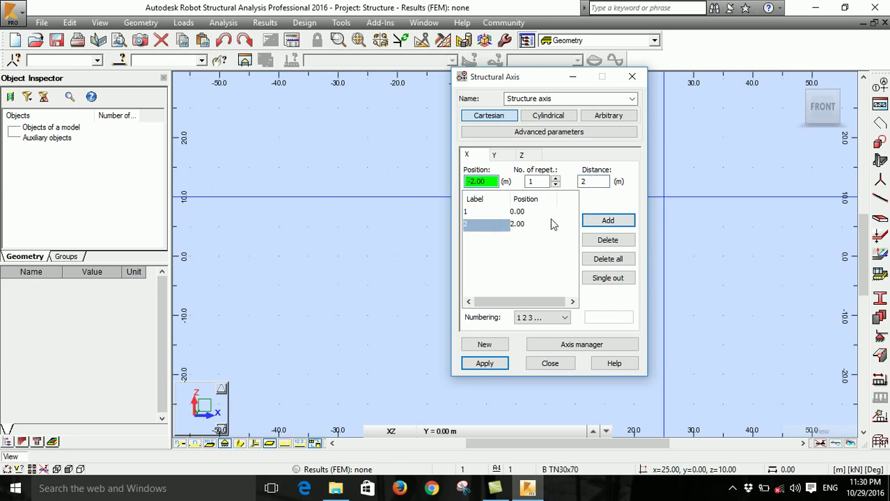
left_click(609, 220)
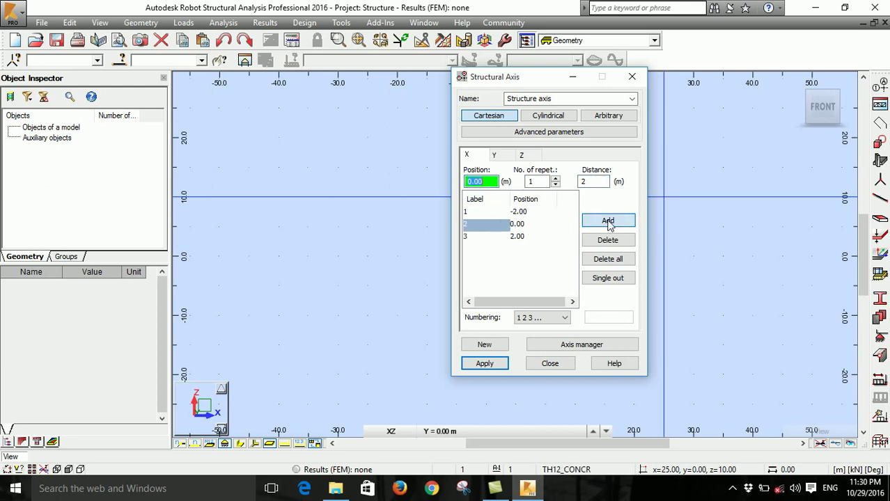
- Add X-direction structural axes at 4.5 m and -4.5 m
left_click(523, 224)
left_click(592, 182)
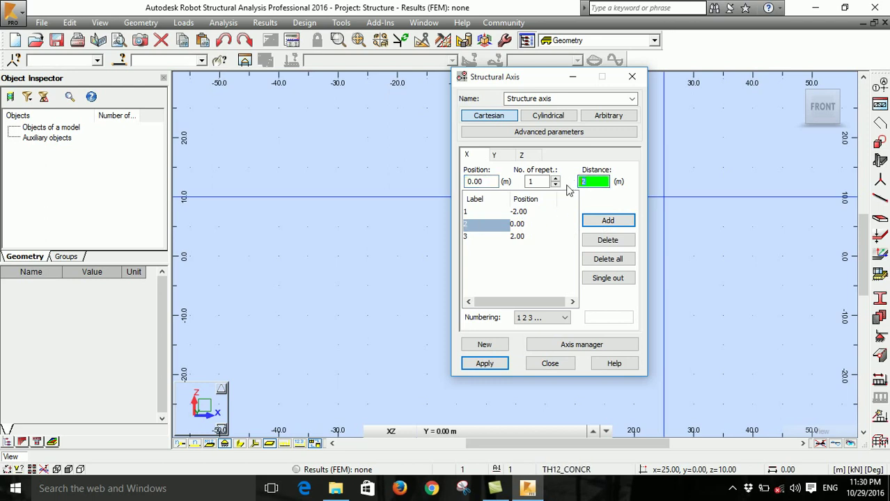
type("4.5")
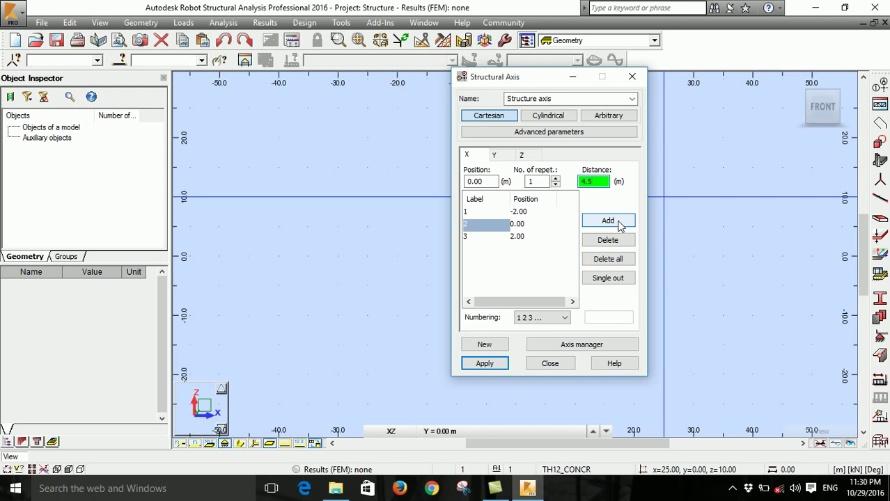
left_click(607, 221)
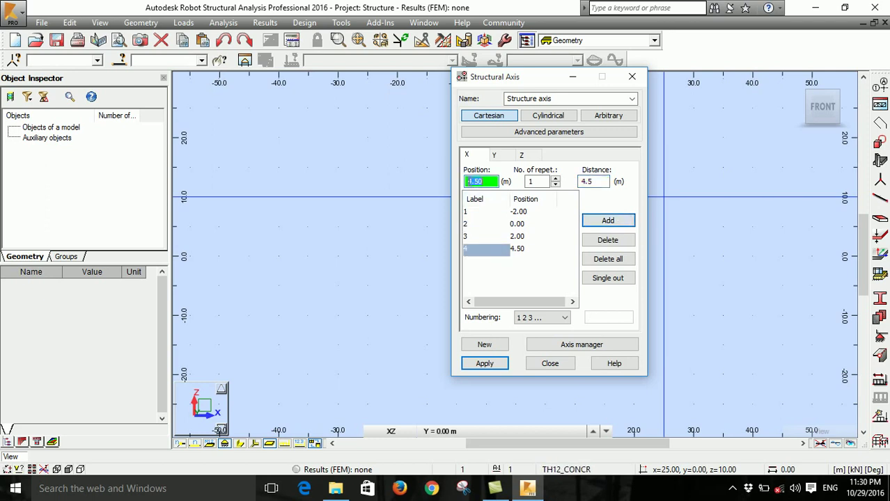
type("-4.5")
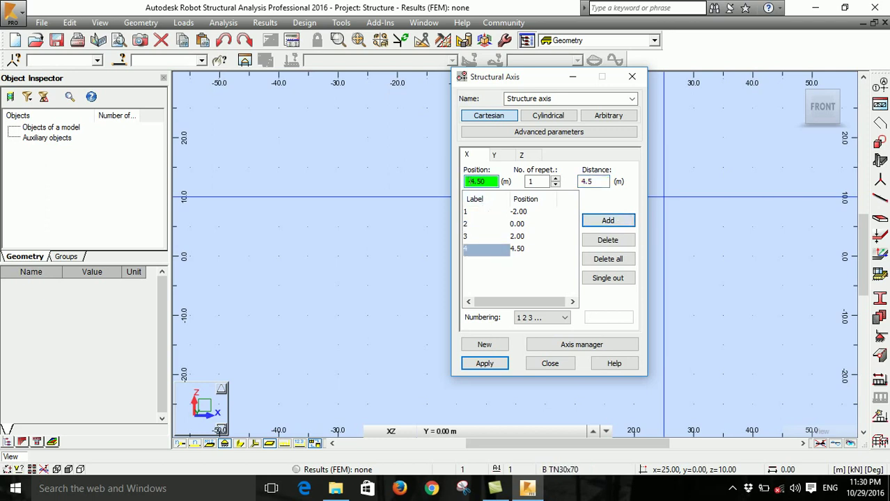
left_click(608, 221)
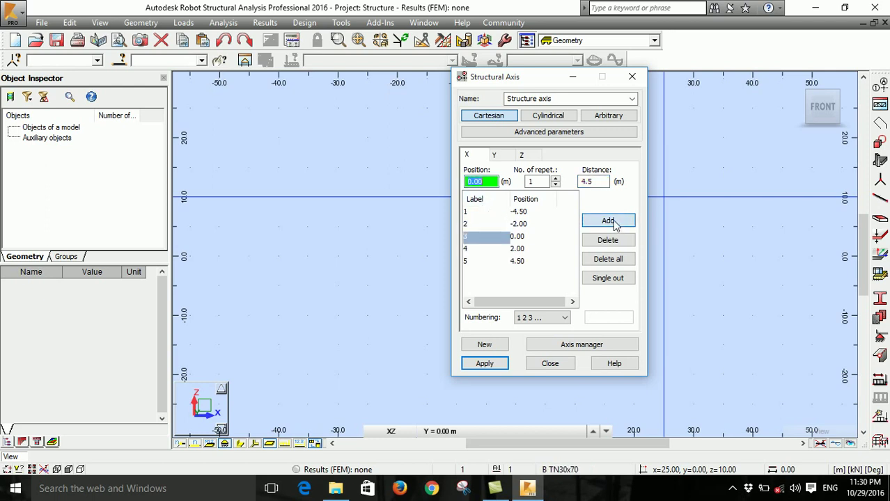
- Add X-direction structural axes at 4.25 m and -4.25 m
left_click(576, 182)
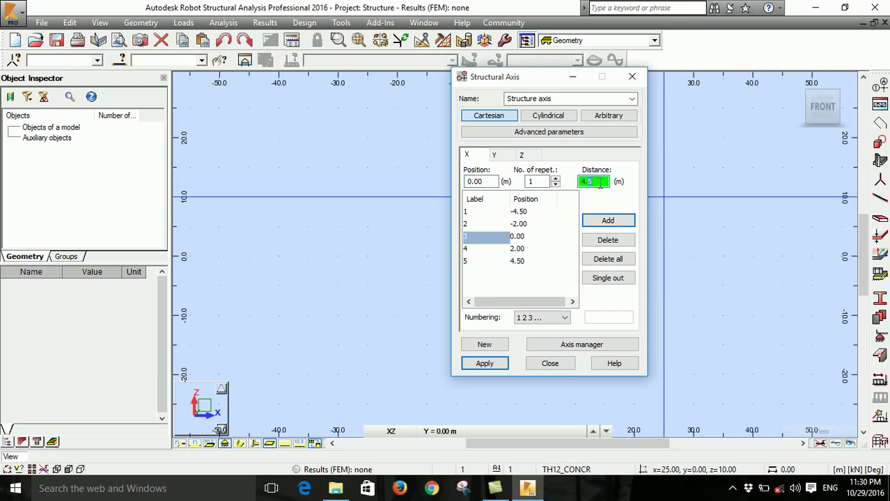
type("4.25")
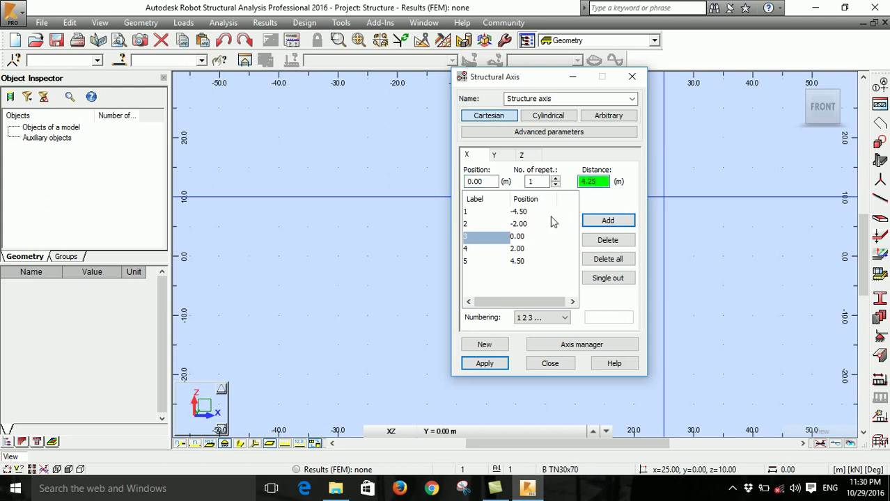
left_click(606, 220)
type("0")
left_click(634, 221)
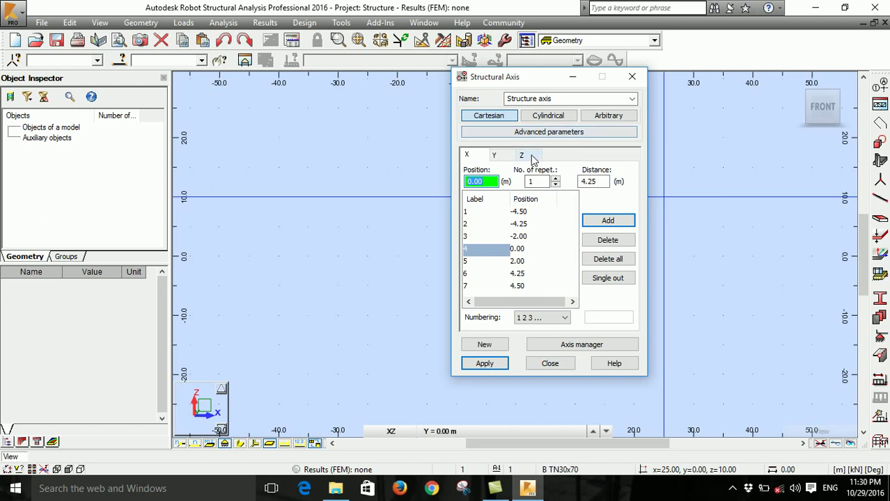
- Add Y-direction structural axes at 0, 2 and -2 m
left_click(494, 154)
left_click(489, 182)
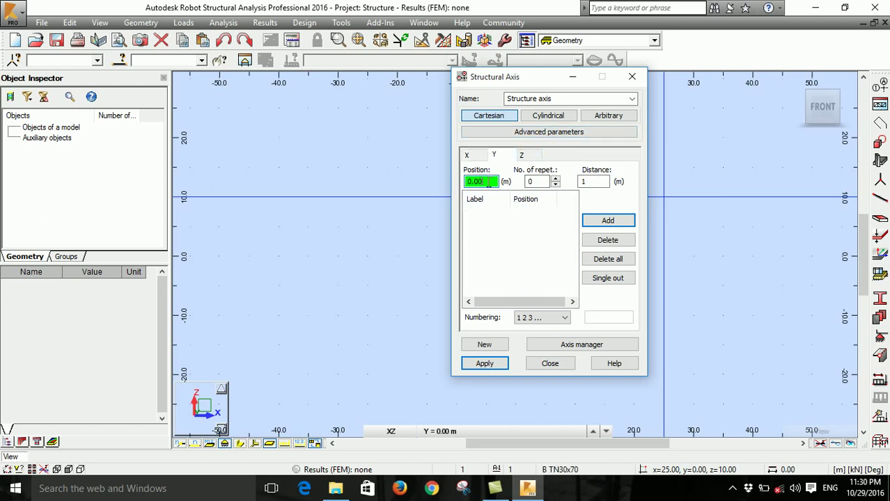
double_click(542, 182)
type("2")
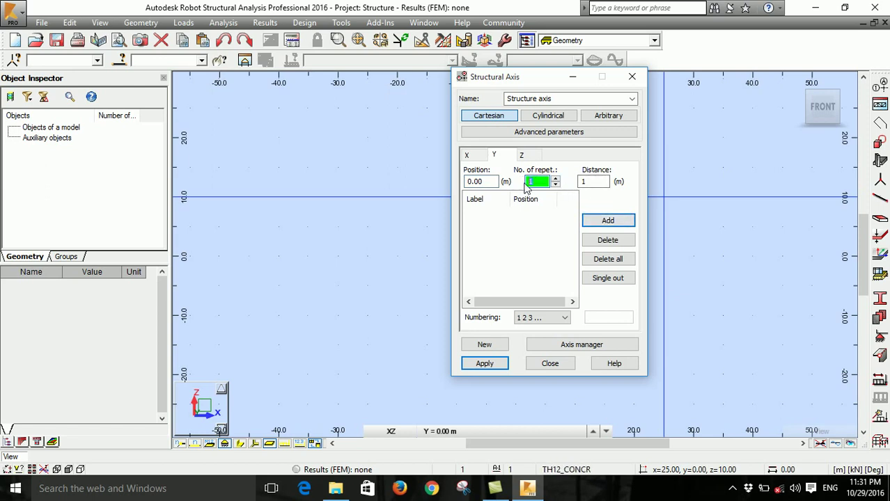
left_click(610, 220)
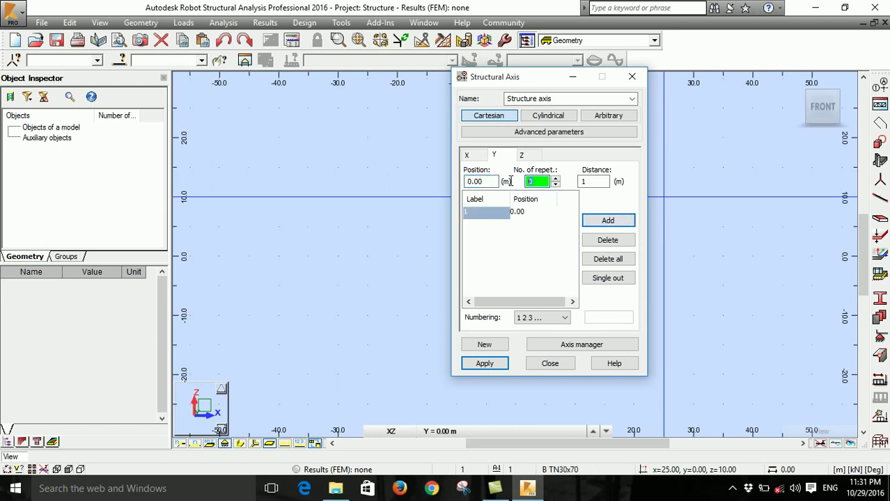
type("2")
key("Tab")
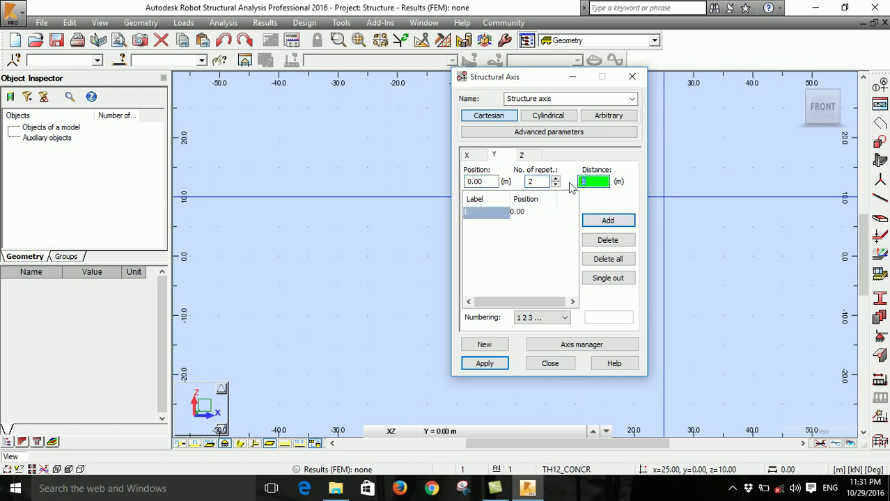
key("shift+Tab")
left_click(585, 182)
left_click(608, 220)
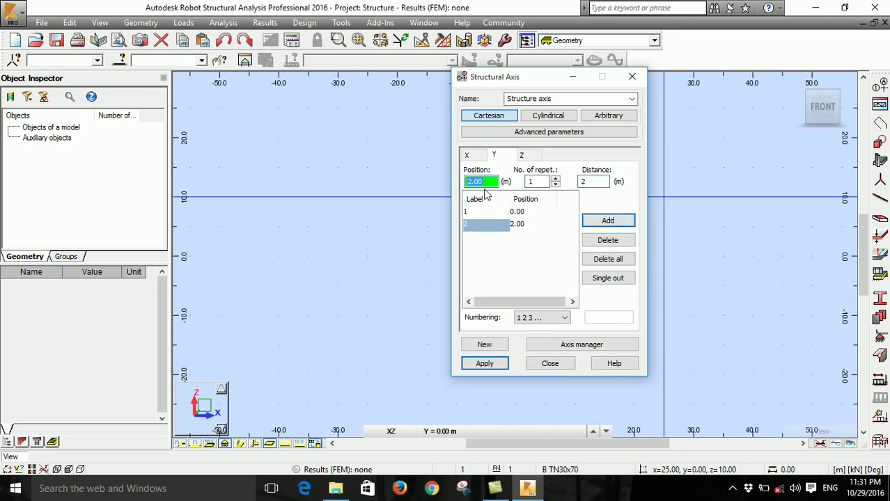
type("-")
left_click(599, 221)
- Add Y-direction structural axes at 4.5 m and -4.5 m
left_click(595, 181)
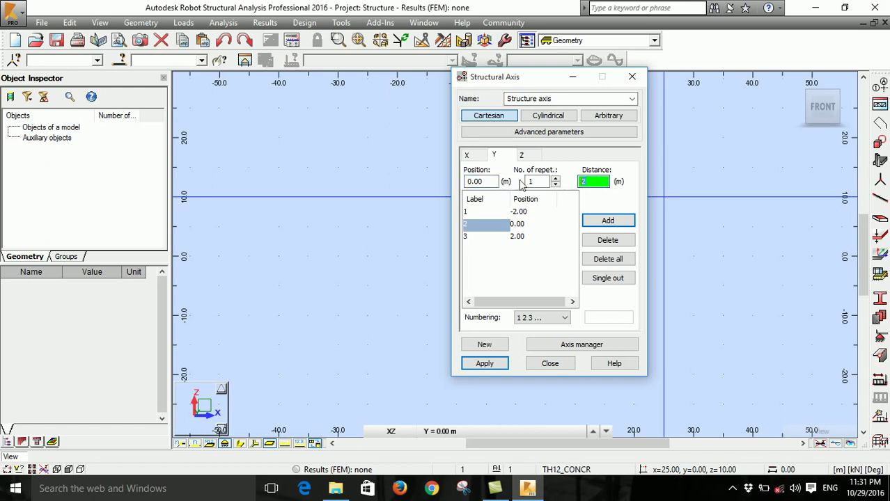
type("4.6")
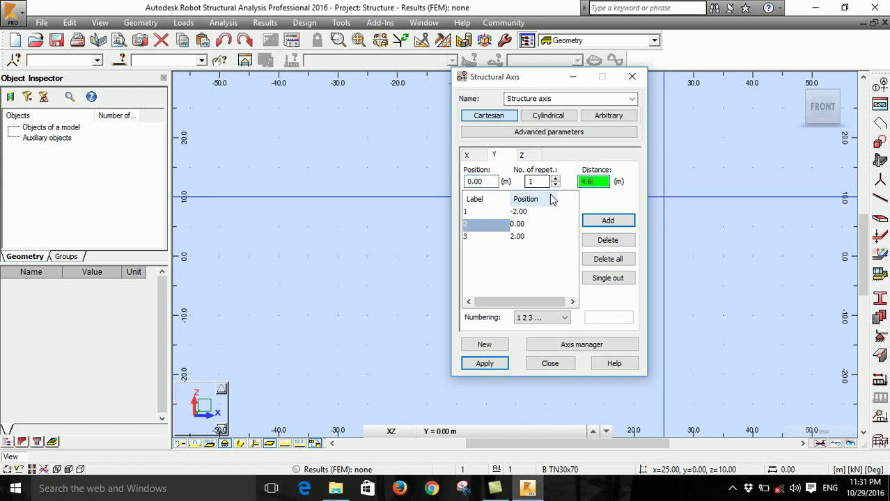
key("BackSpace")
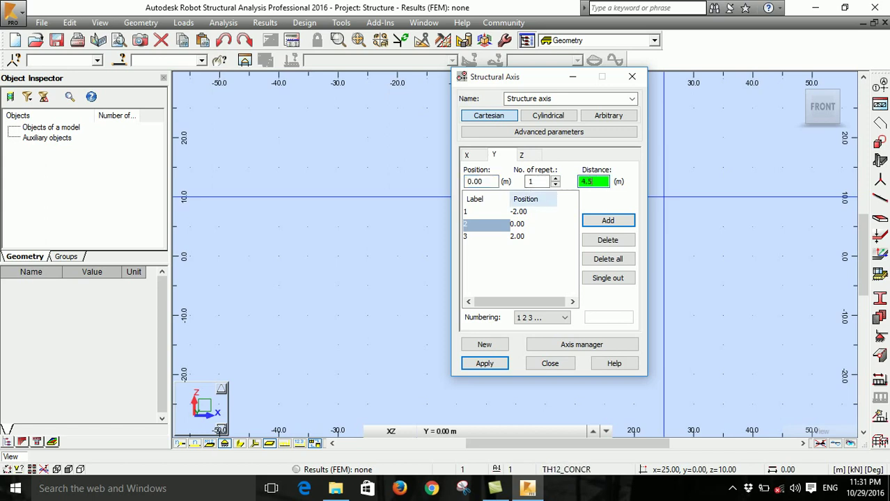
left_click(608, 220)
left_click(472, 181)
type("-4.50")
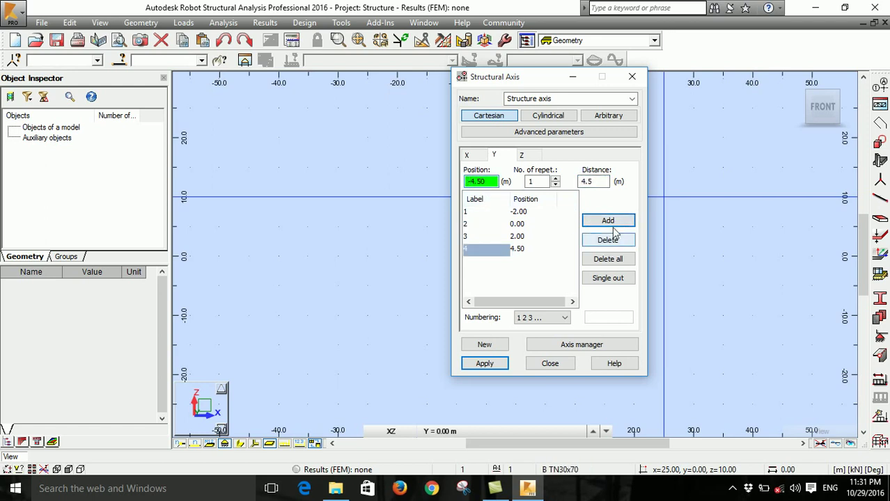
left_click(605, 221)
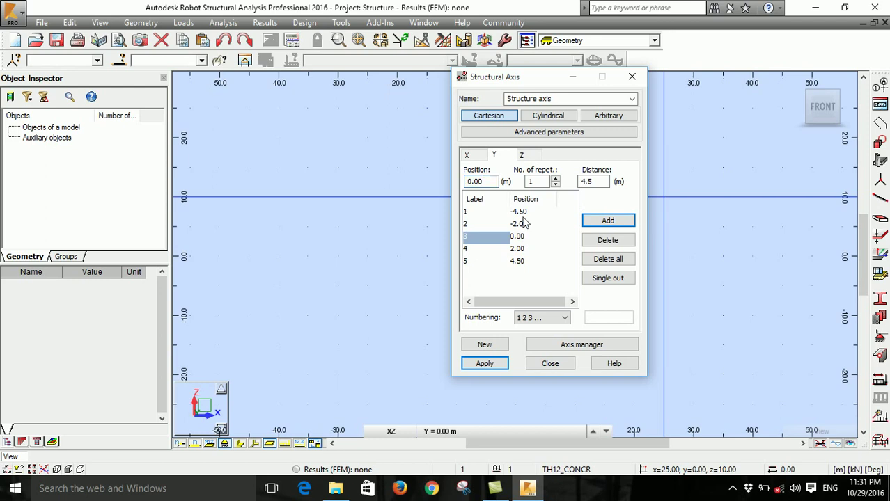
- Add Y-direction structural axes at 4.25 m and -4.25 m
double_click(583, 181)
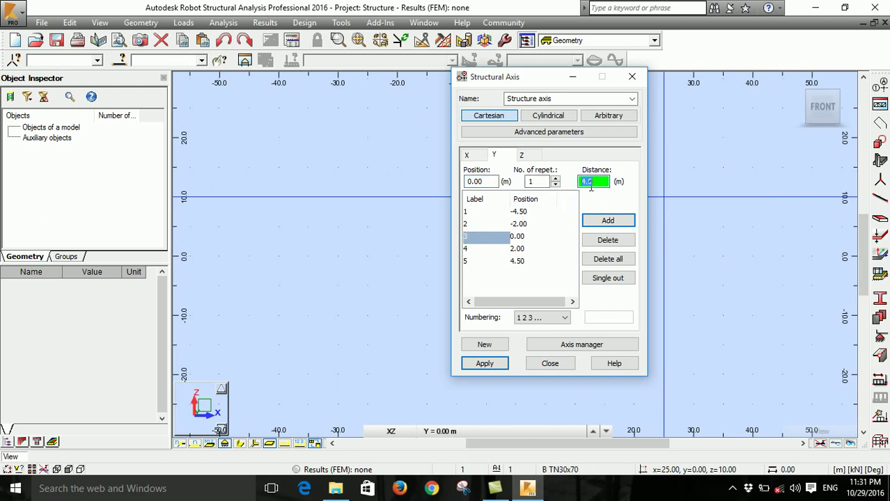
type("5")
left_click(605, 220)
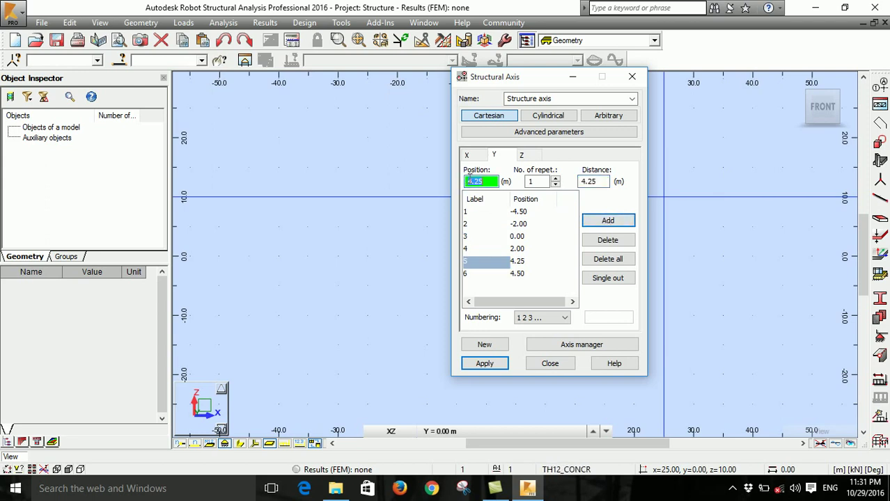
type("-")
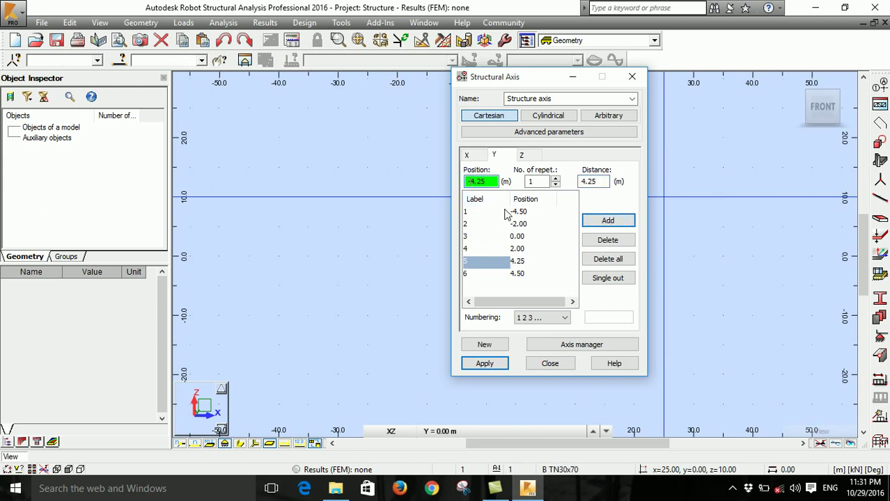
left_click(606, 220)
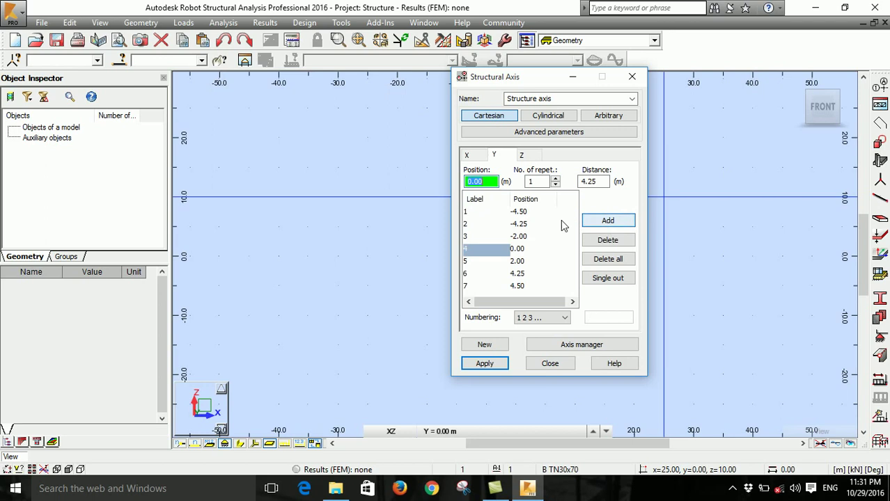
- Add Z-direction structural axes at 0 m and 23 m
left_click(521, 156)
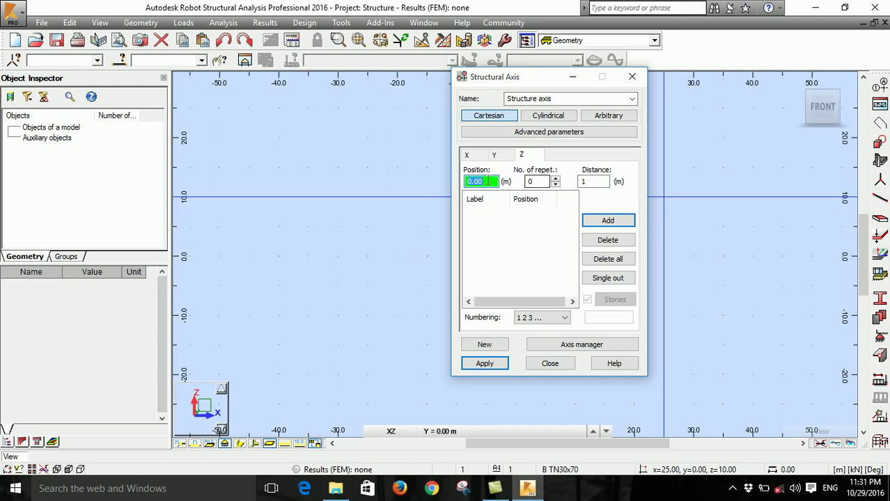
left_click(607, 220)
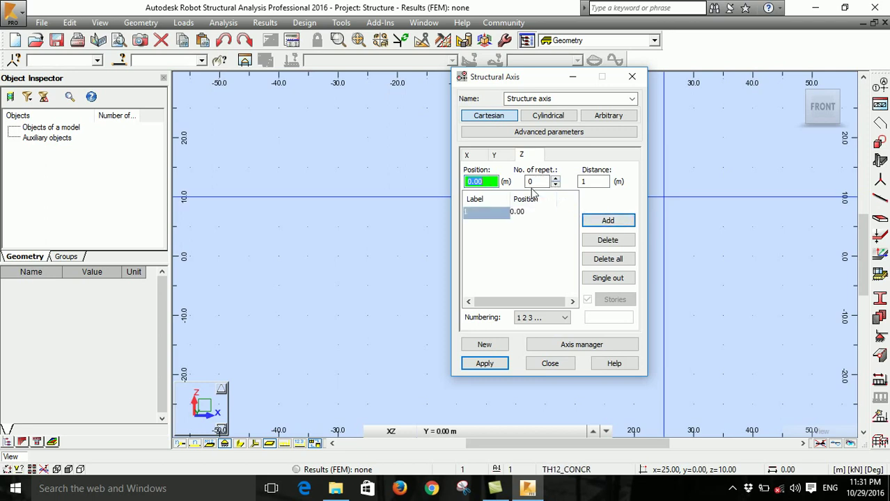
left_click(592, 182)
type("23")
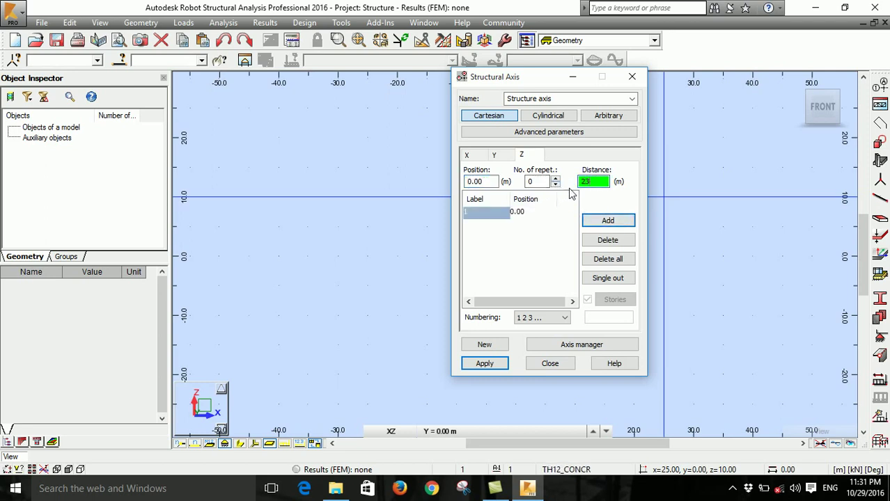
left_click(536, 181)
type("1")
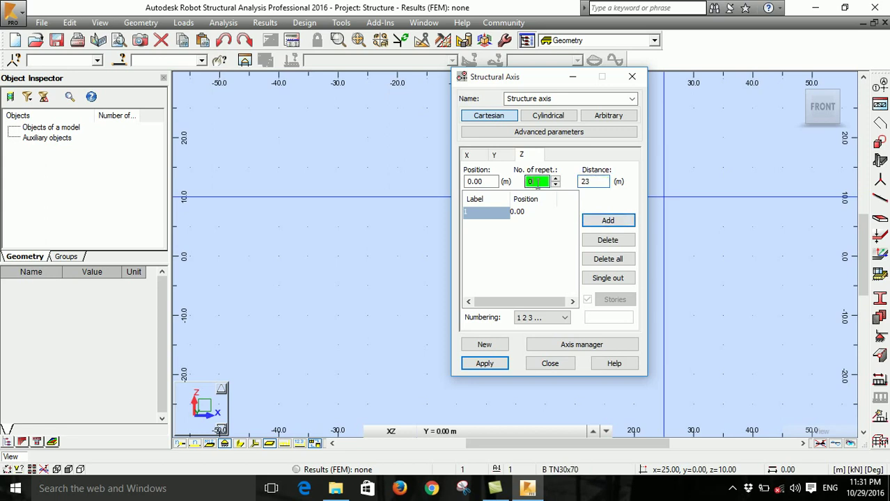
left_click(613, 221)
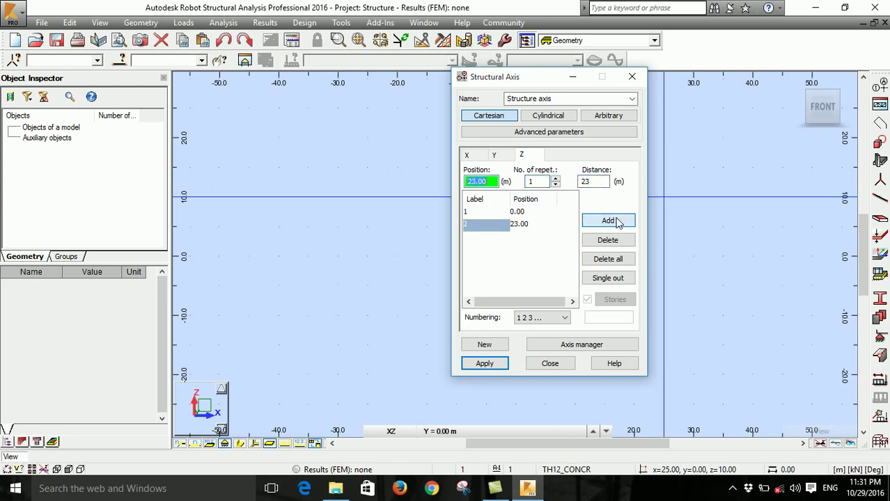
- Add Z-direction structural axes at 26 m, 30 m and 31.5 m by entering distances of 3, 4 and 1.5 m
left_click(587, 181)
type("3")
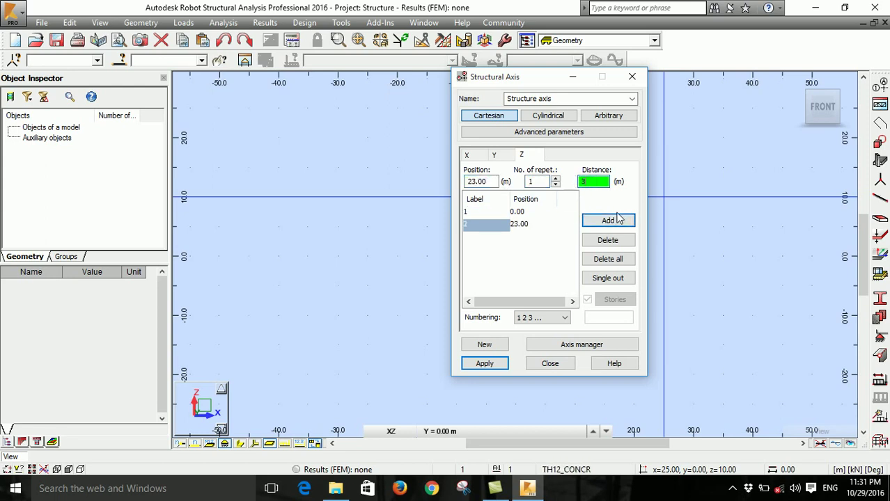
left_click(612, 221)
left_click(589, 183)
type("5")
type("4")
left_click(608, 221)
left_click(591, 183)
type("1.5")
left_click(608, 221)
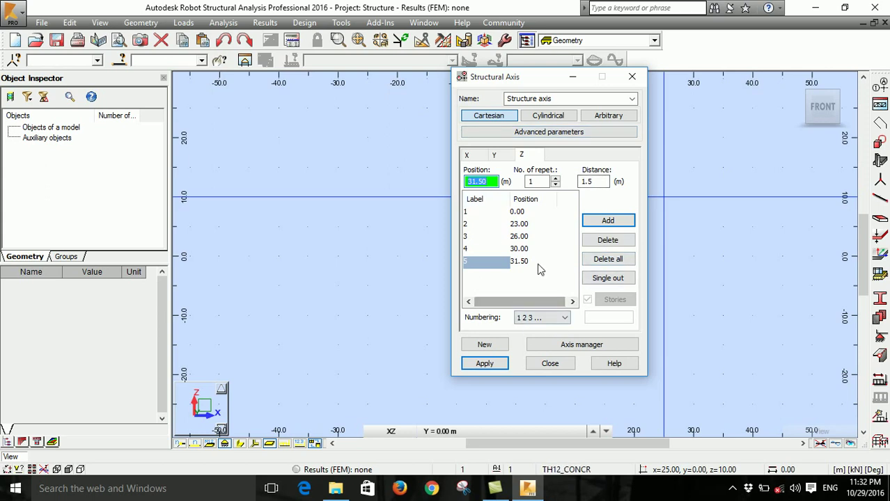
- Add seven Z-direction axes at 3 m spacing above the 0 m axis, up to 21 m
left_click(506, 213)
left_click(591, 182)
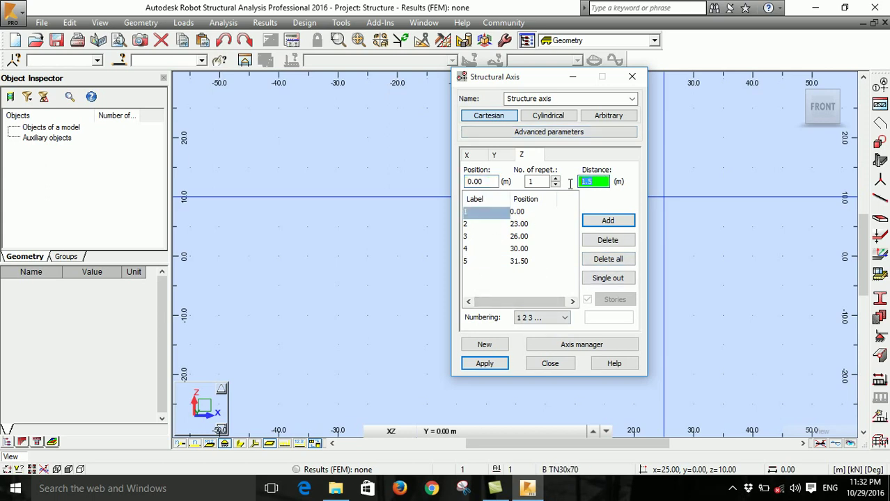
type("3")
left_click(528, 182)
type("7")
left_click(608, 220)
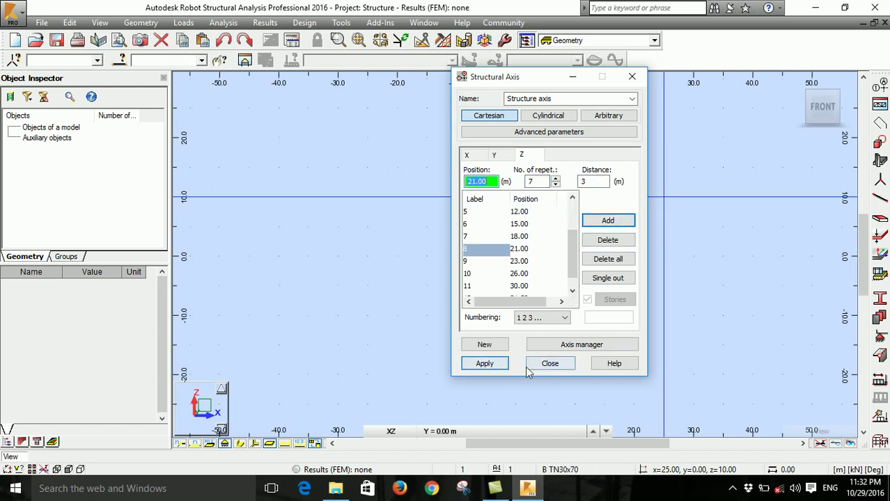
- Apply the structural axis definition, close it, and show the axis grid in a 3D view
left_click(492, 365)
left_click(632, 77)
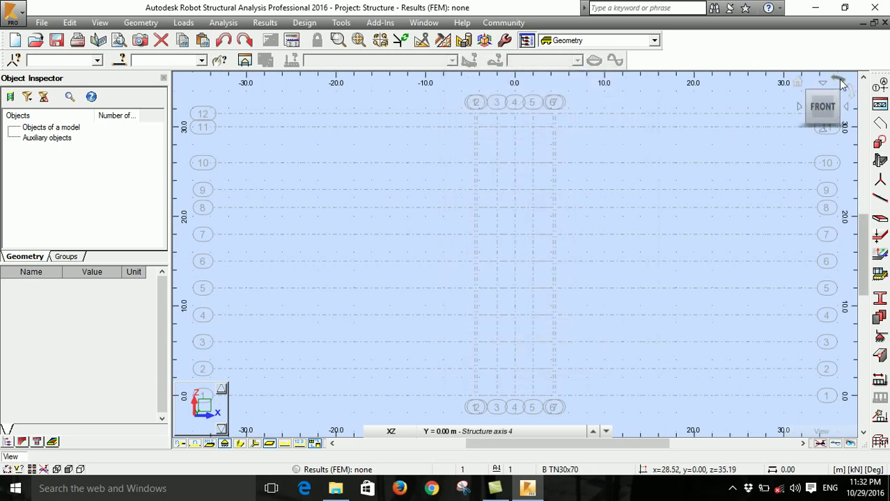
left_click(799, 83)
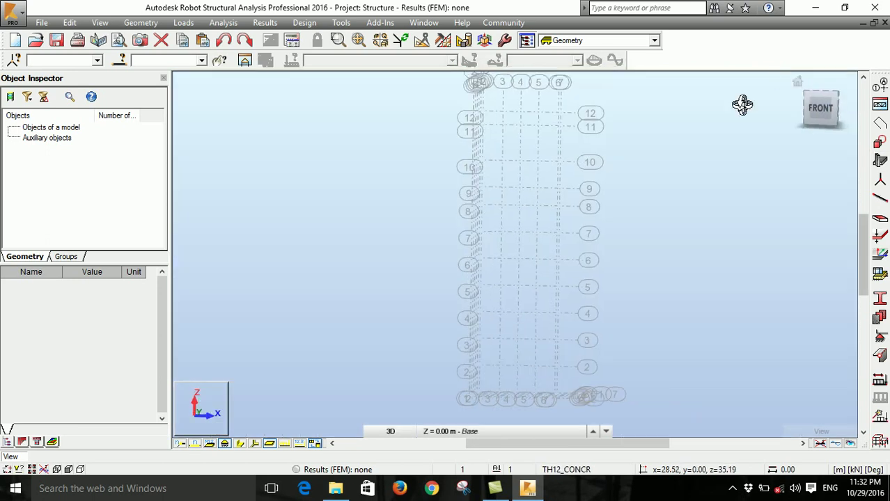
left_click_drag(606, 216, 688, 175)
right_click(687, 175)
left_click(703, 183)
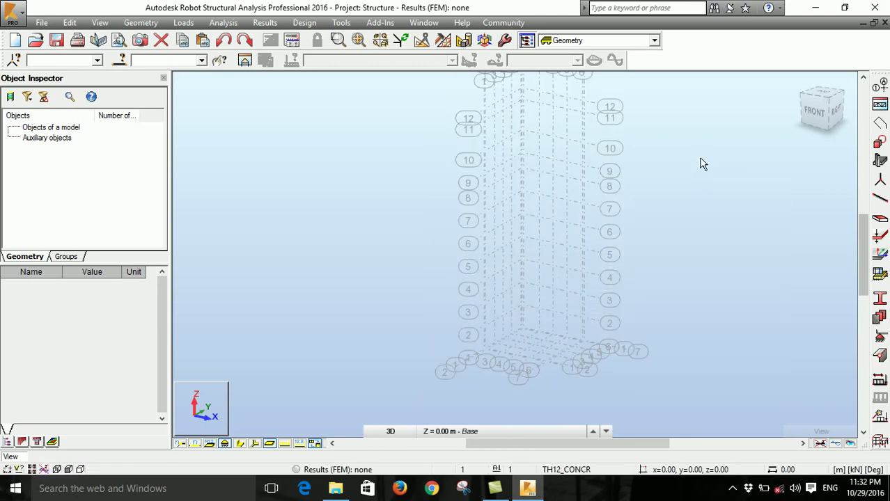
- Display the structural element tools and the geometric object tools, and dock both sets above the model view
left_click(882, 162)
left_click_drag(794, 110, 703, 39)
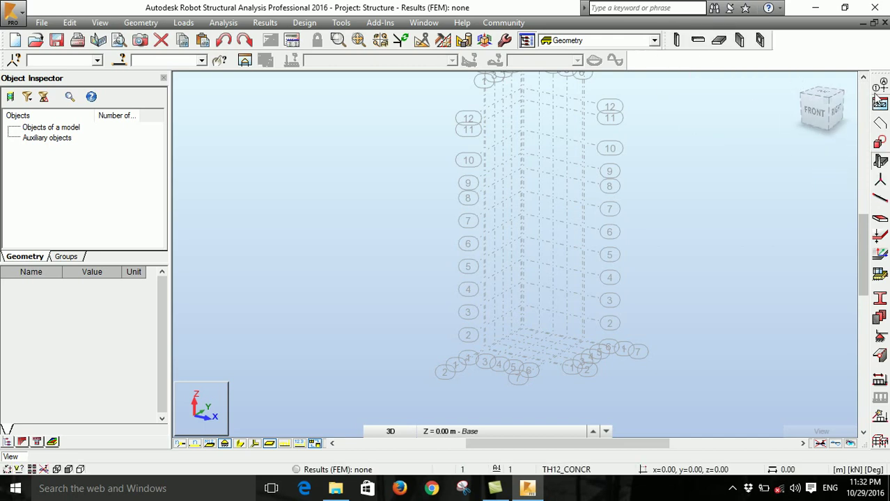
left_click(879, 144)
left_click_drag(728, 112, 679, 60)
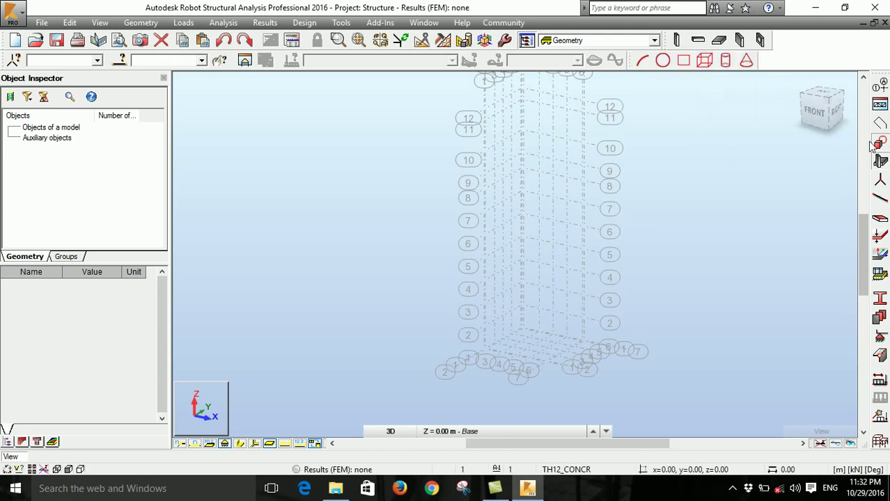
- Set the column section type to RC column and define a rectangular 40 x 40 cm section, C R40x40, in CONCR
left_click(699, 41)
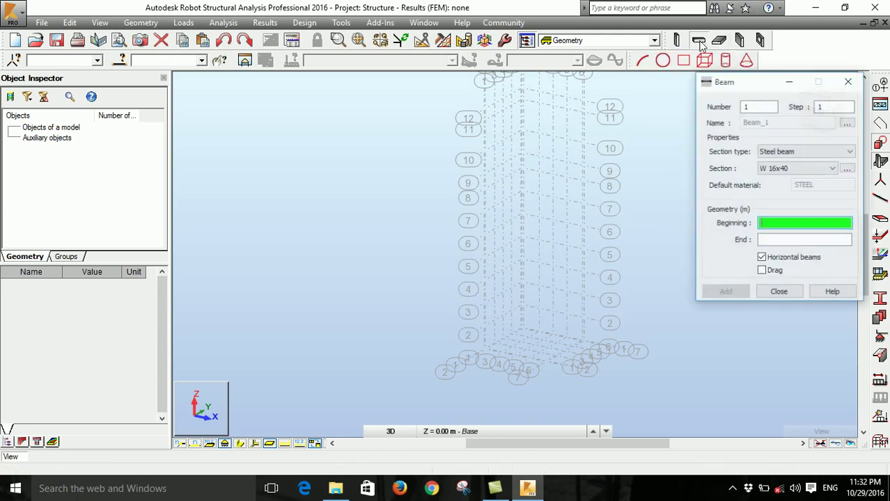
left_click(675, 41)
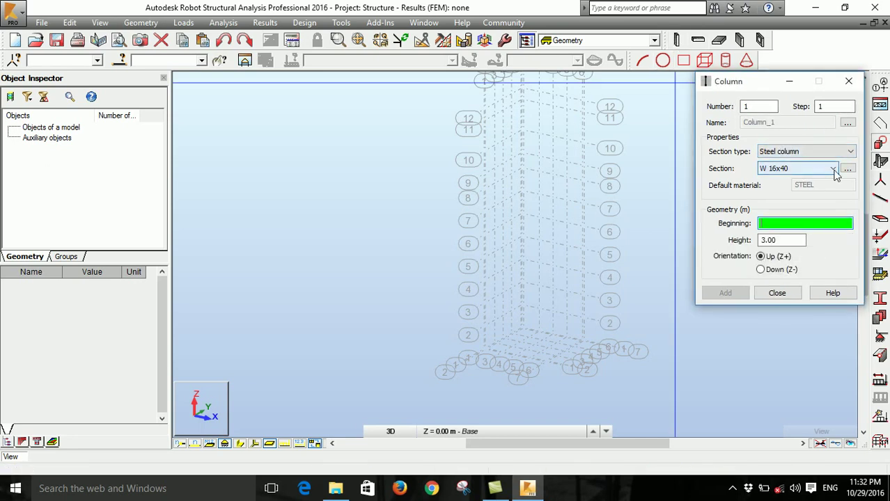
left_click(842, 152)
left_click(799, 174)
left_click(848, 168)
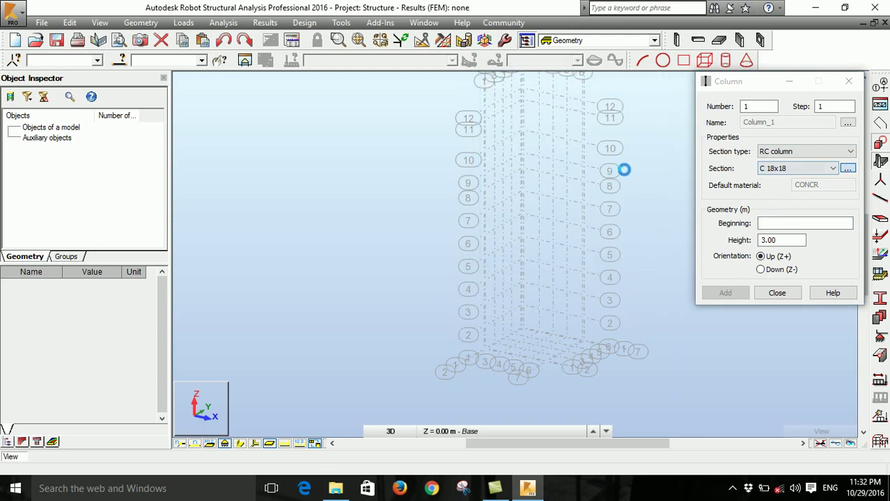
left_click(716, 281)
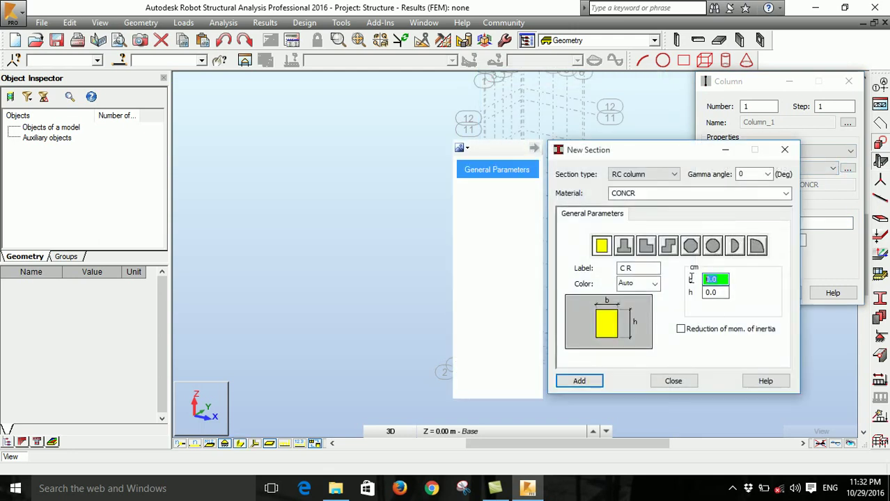
type("40")
left_click(707, 293)
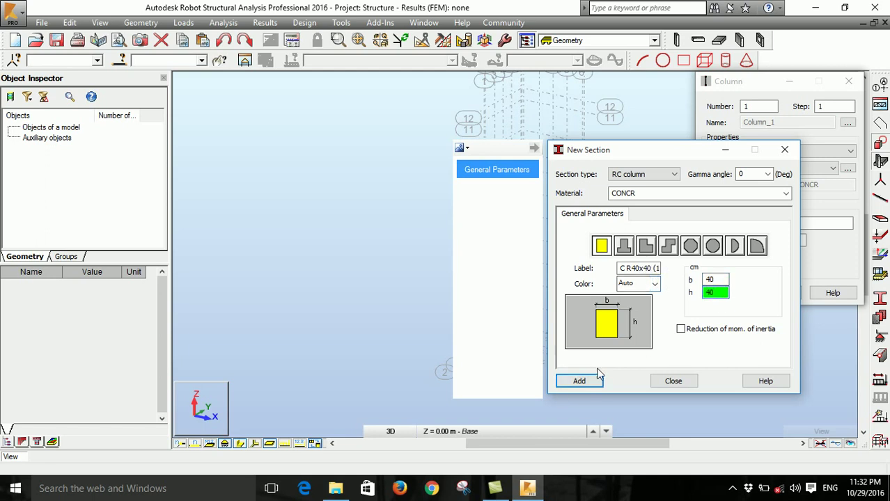
left_click(579, 382)
key("BackSpace")
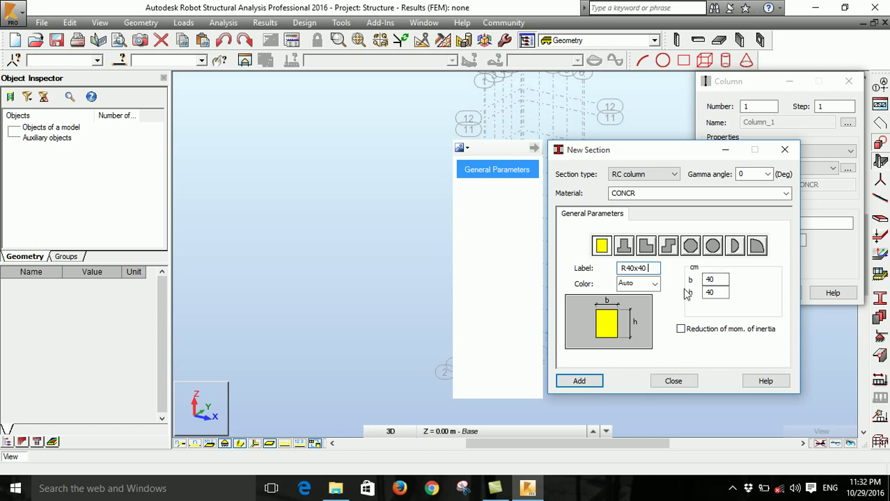
left_click(672, 381)
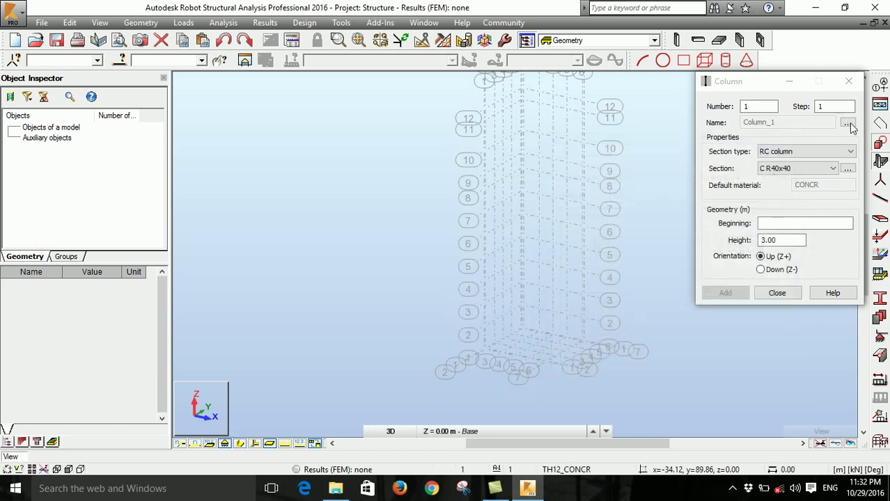
left_click(849, 83)
- Set the beam section type to RC beam and add section B R30x20 with b = 30 cm and h = 20 cm
left_click(879, 218)
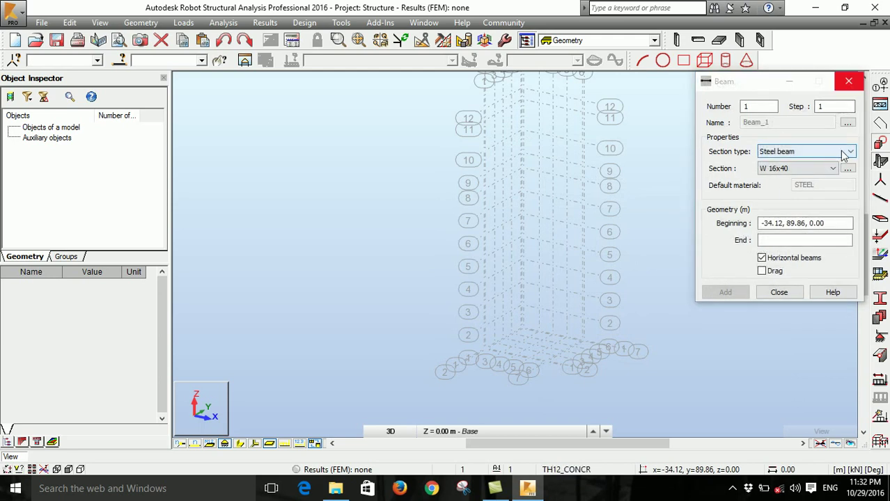
left_click(843, 152)
left_click(842, 171)
left_click(847, 169)
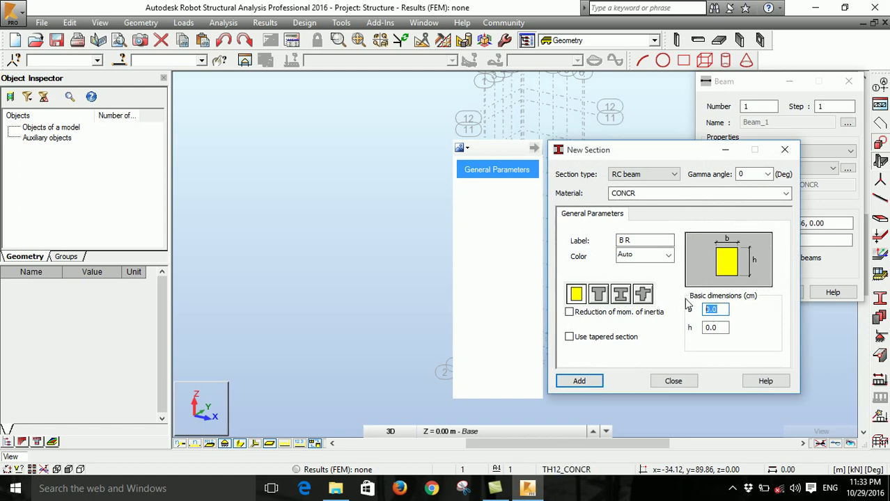
type("30")
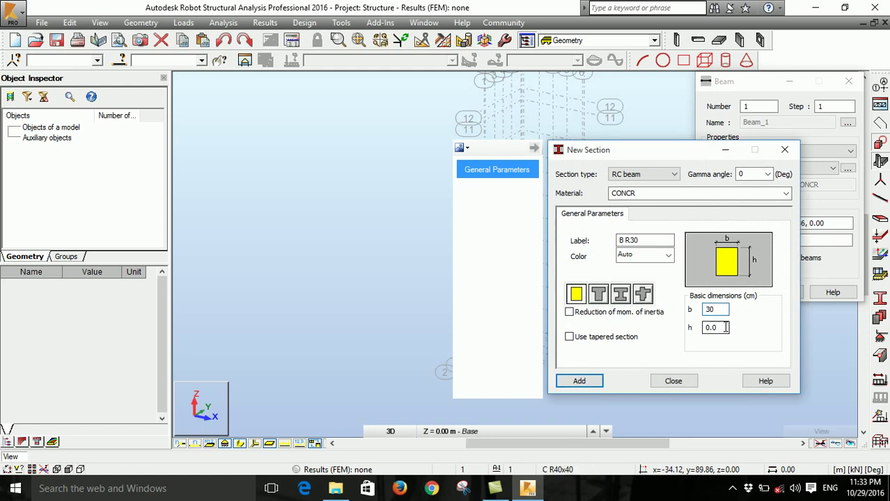
type("x20")
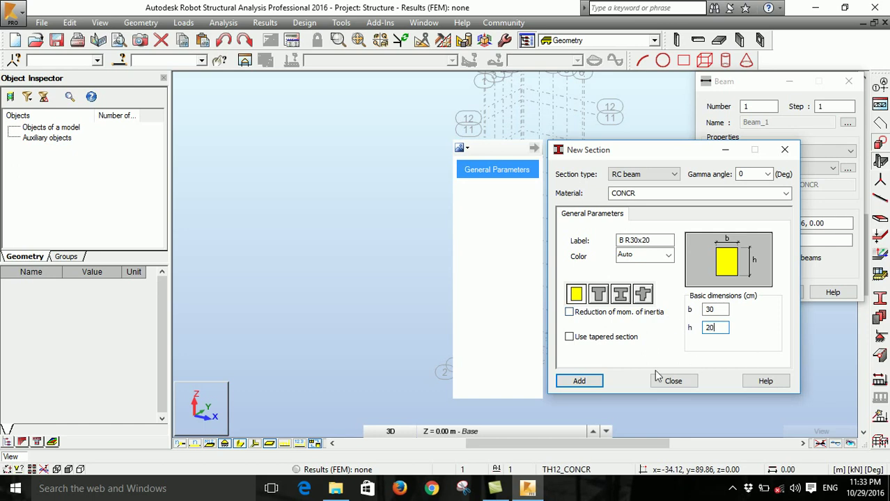
left_click(598, 380)
left_click(785, 150)
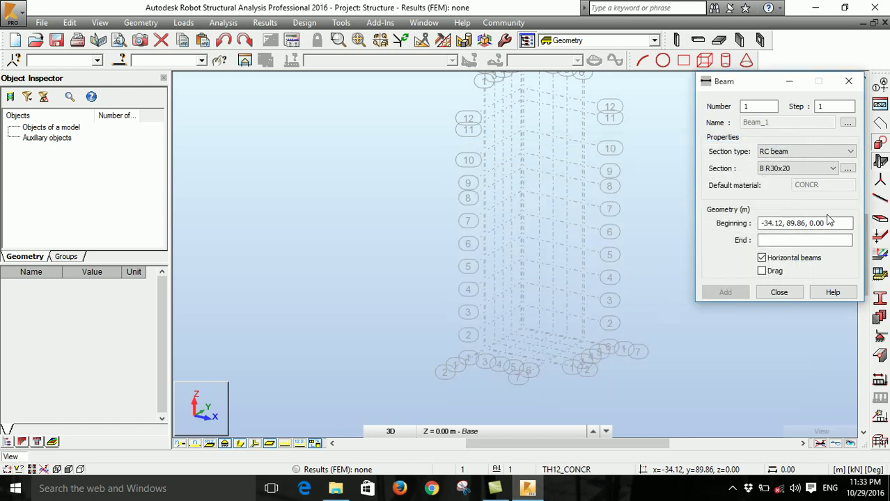
- Add a second RC beam section, B R30x70, with b = 30 cm and h = 70 cm
left_click(848, 168)
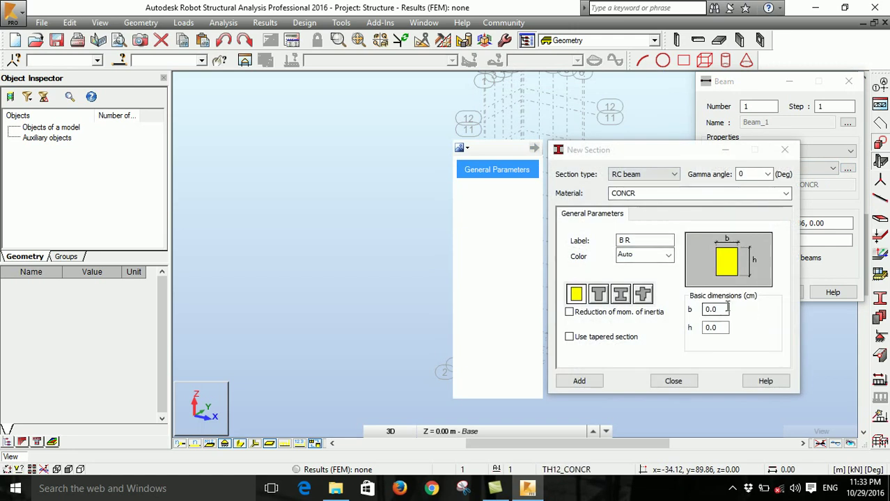
left_click(726, 310)
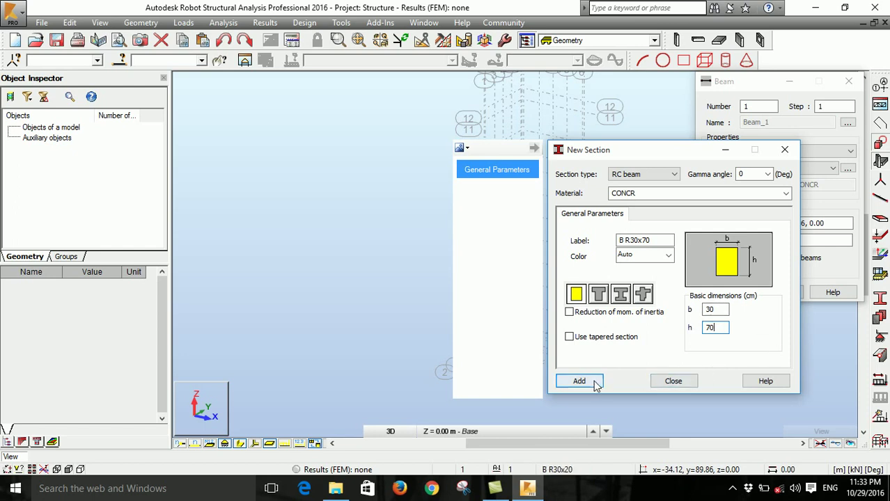
double_click(712, 310)
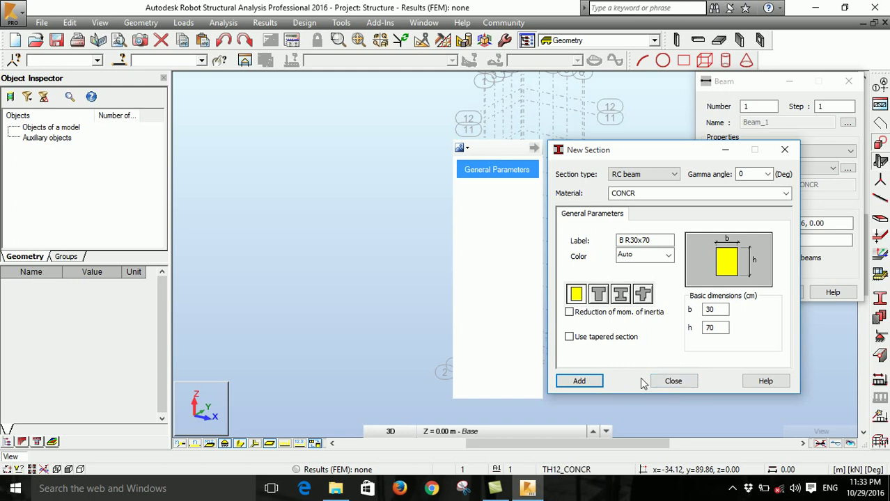
- Add RC beam section B R20x40 with b = 20 cm and h = 40 cm, and close the beam definition
left_click(715, 309)
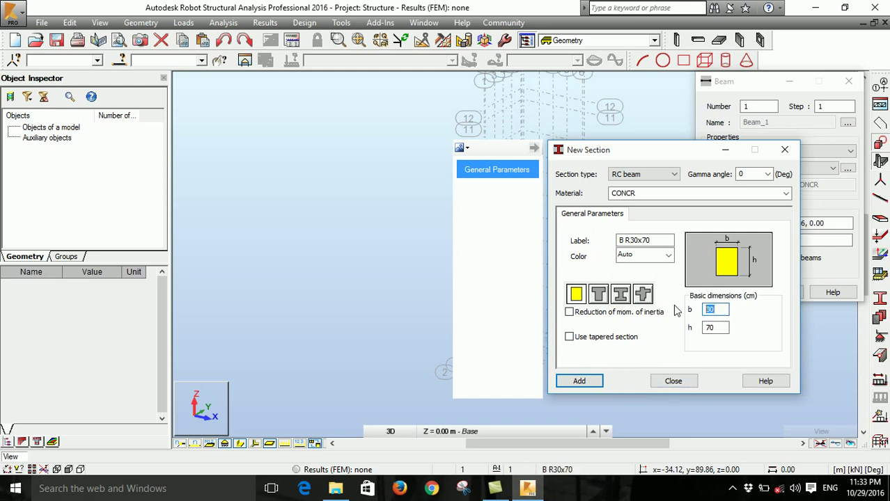
type("20")
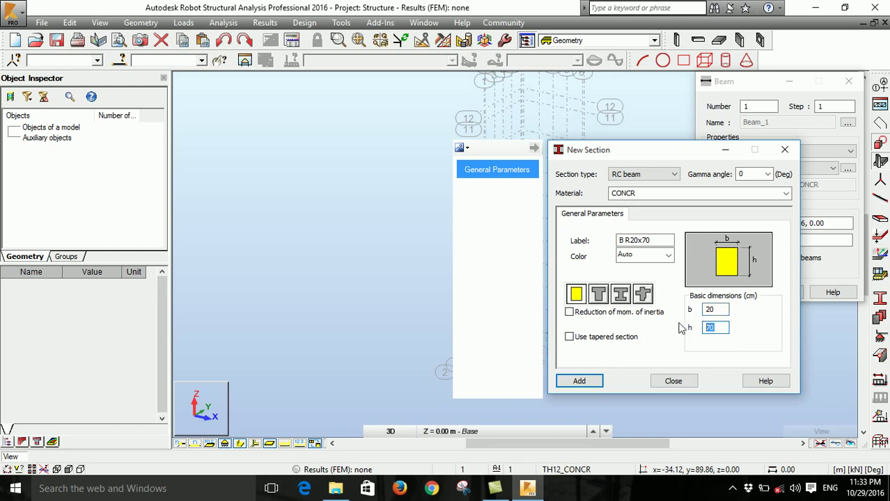
left_click(579, 381)
left_click(782, 151)
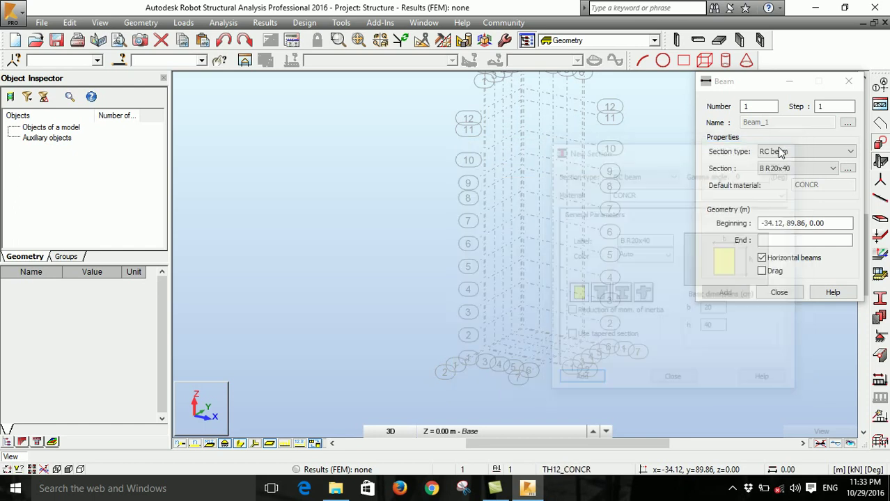
left_click(849, 81)
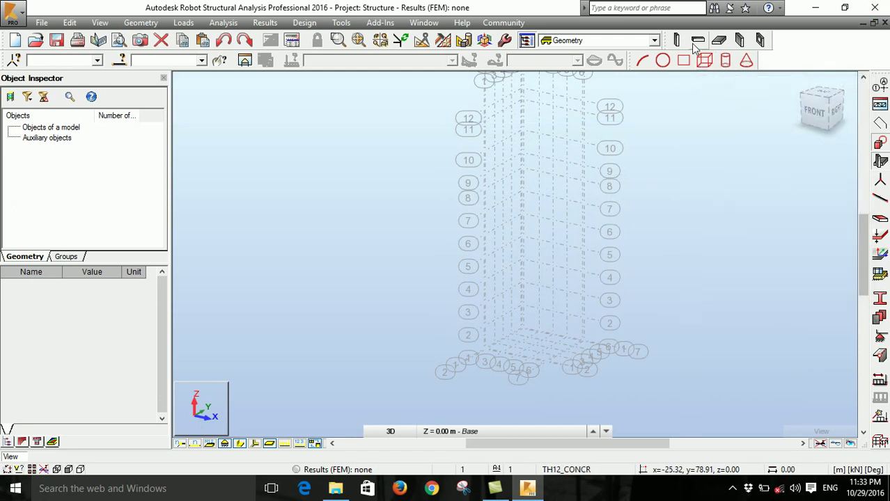
- Define a homogeneous floor thickness labelled W250, constant 25 cm, in CONCR, and close the thickness definition
left_click(718, 41)
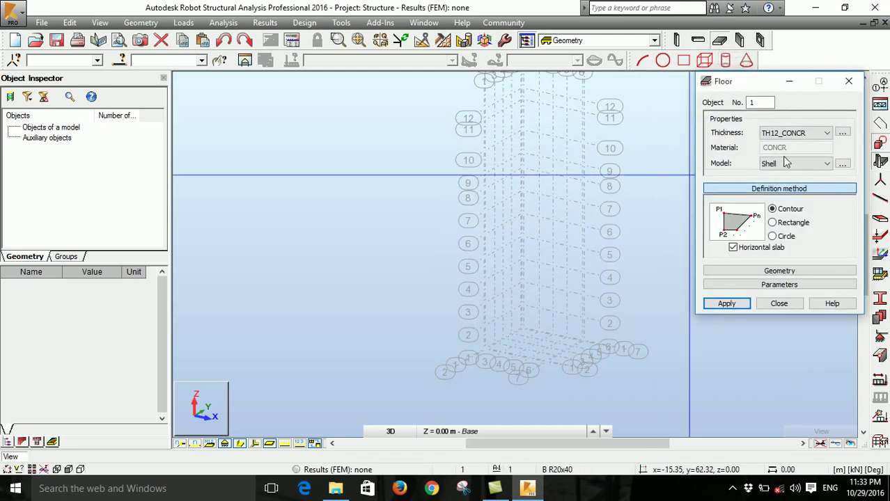
left_click(842, 133)
left_click(745, 257)
double_click(707, 256)
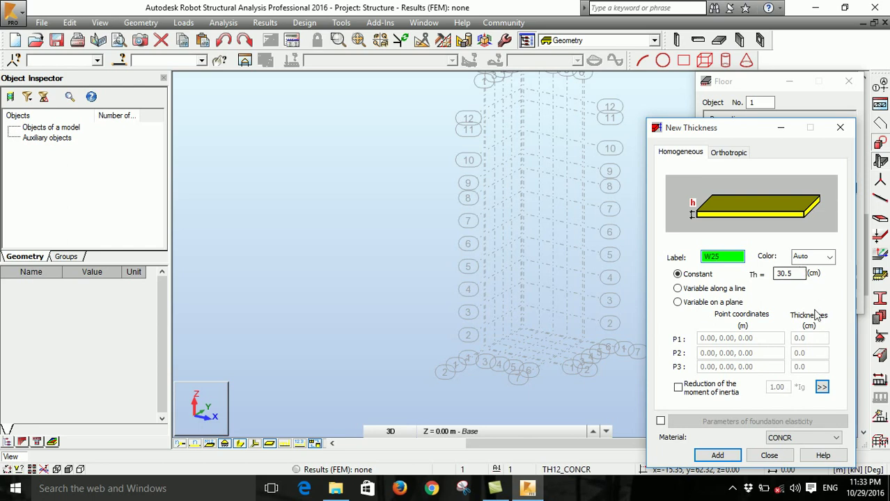
double_click(796, 274)
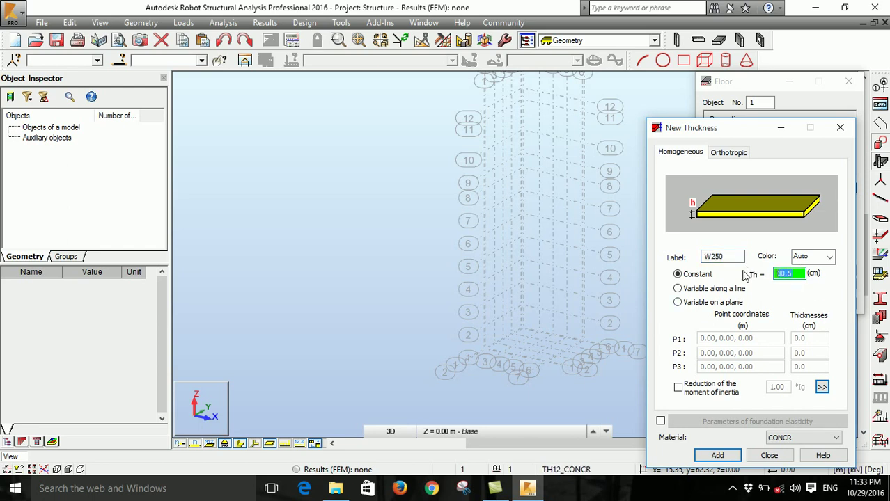
type("25")
left_click(717, 455)
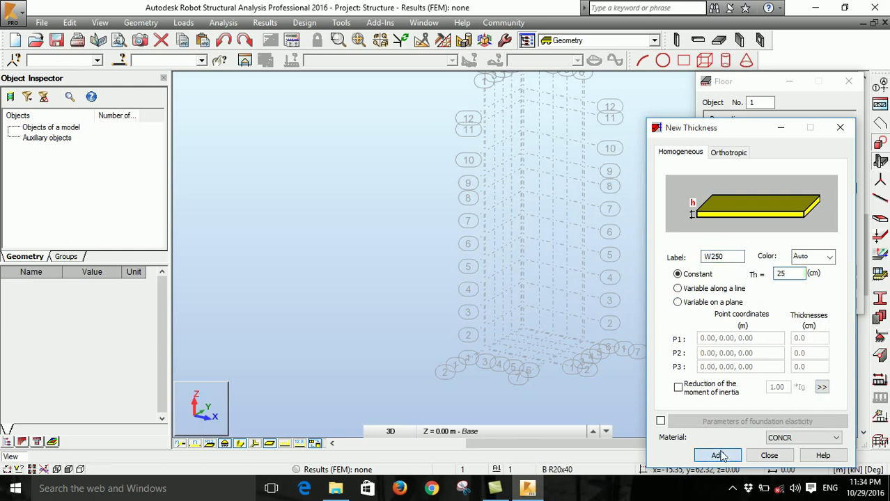
left_click(723, 456)
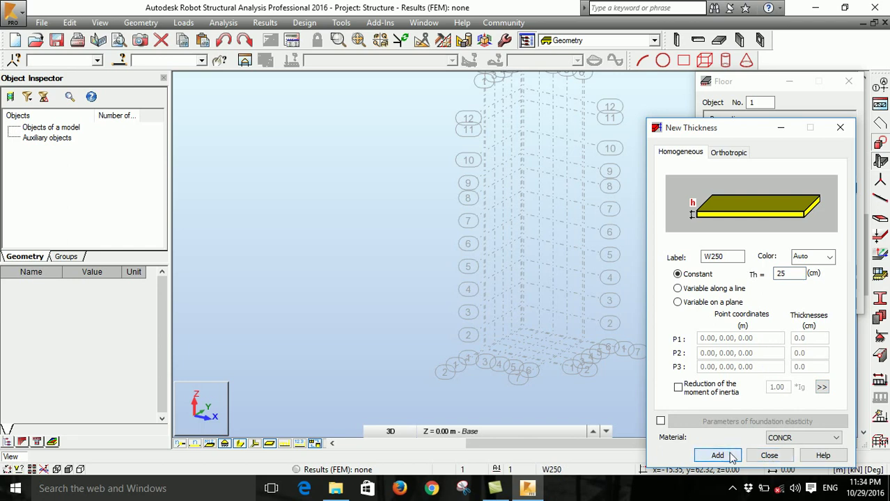
left_click(454, 273)
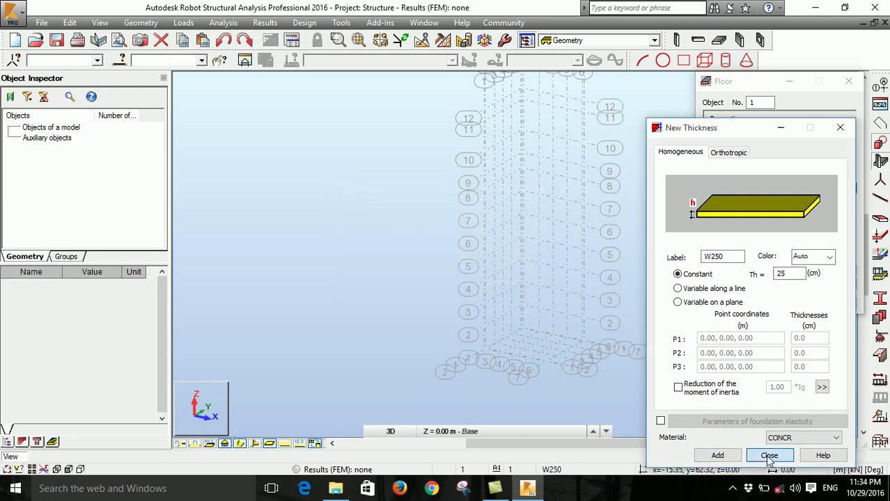
left_click(768, 455)
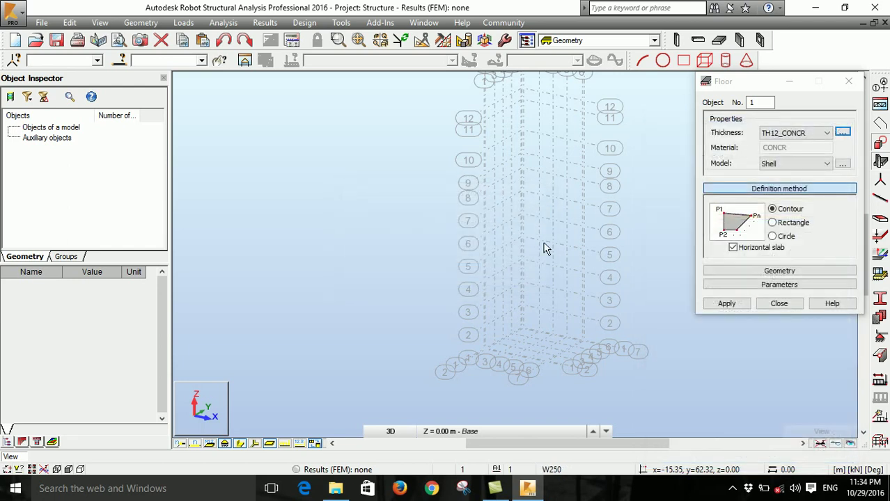
- Close the floor definition and make B R30x70 the current bar section
left_click(848, 81)
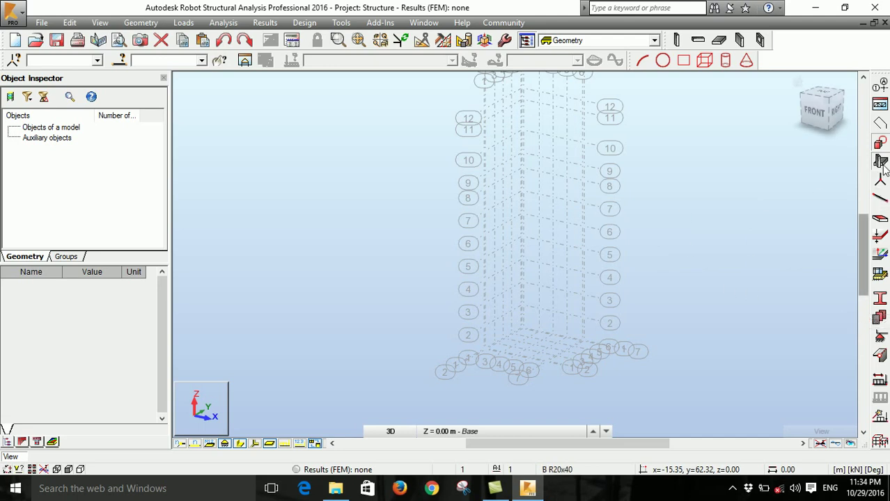
left_click(879, 298)
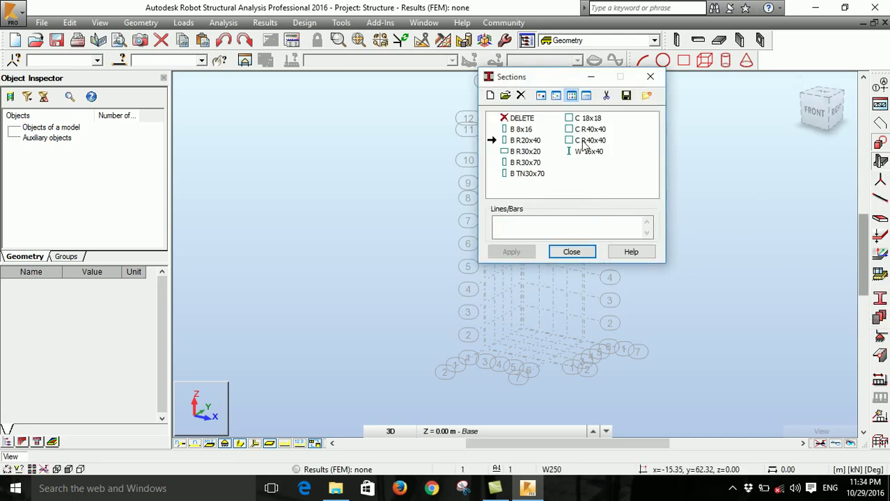
left_click(522, 162)
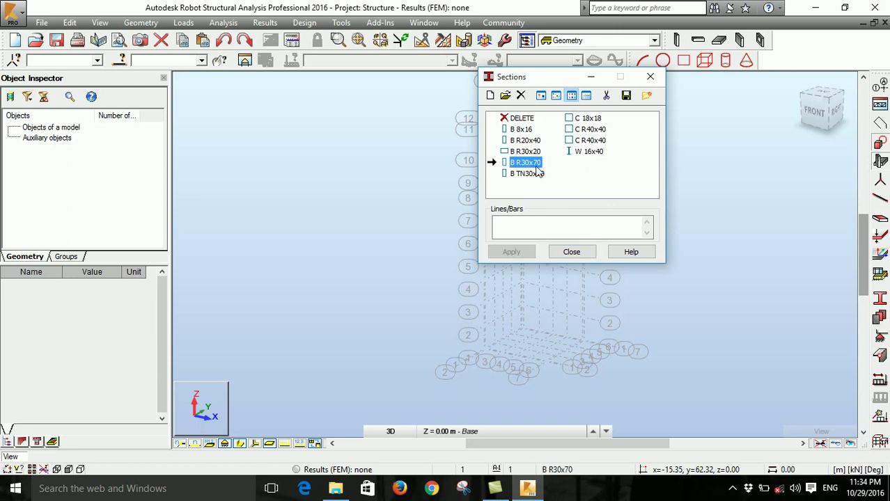
left_click(571, 251)
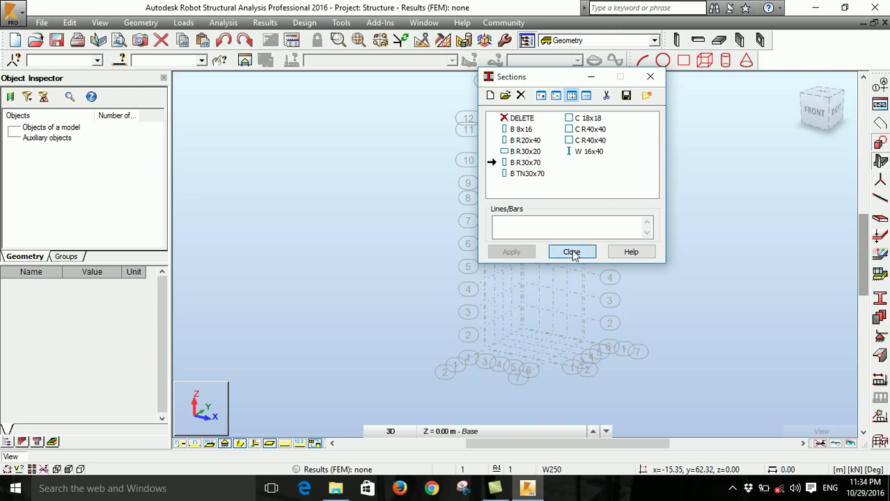
- Switch to the XY plan view and set the work plane to Structure axis 9 at Z = 23.00 m
left_click(449, 432)
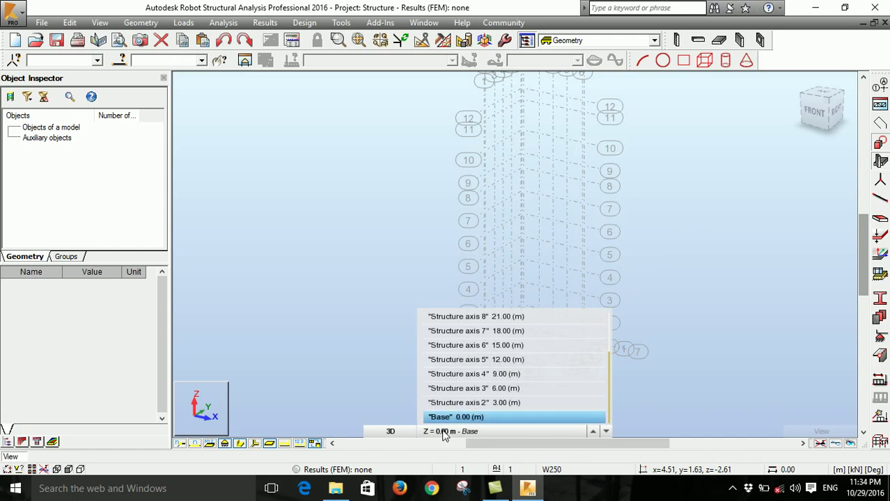
scroll(483, 344, "up", 1)
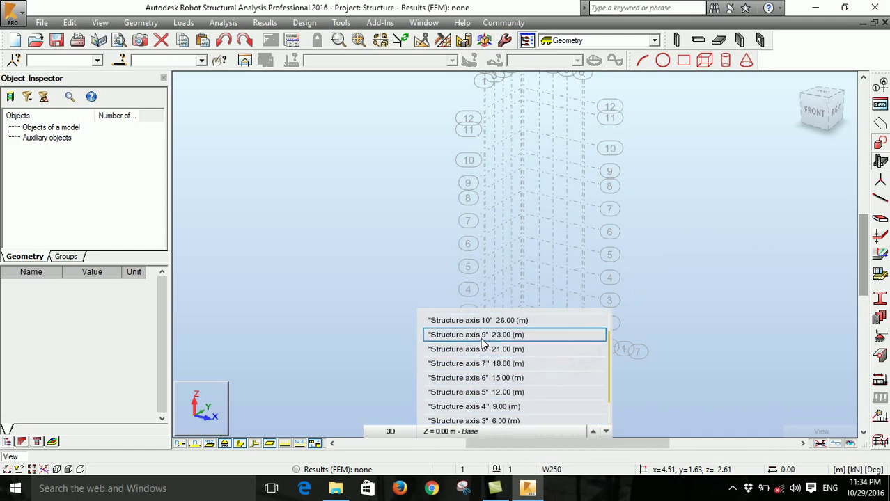
left_click(412, 433)
left_click(399, 432)
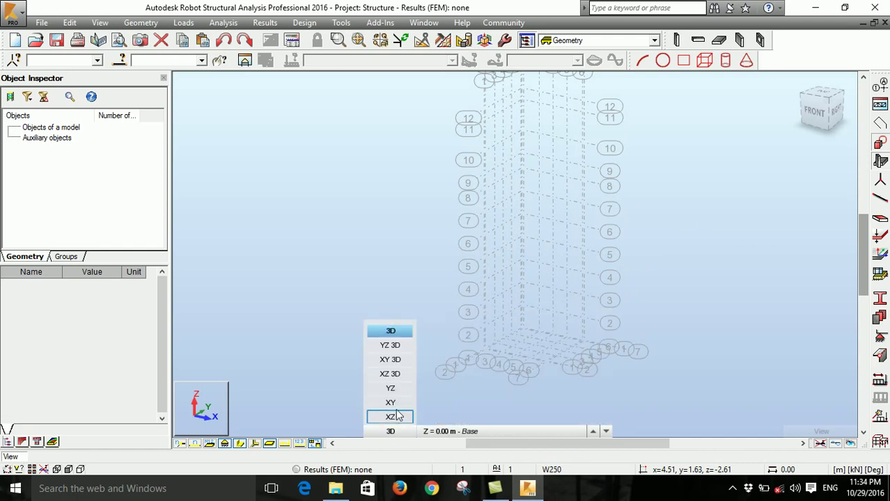
left_click(390, 402)
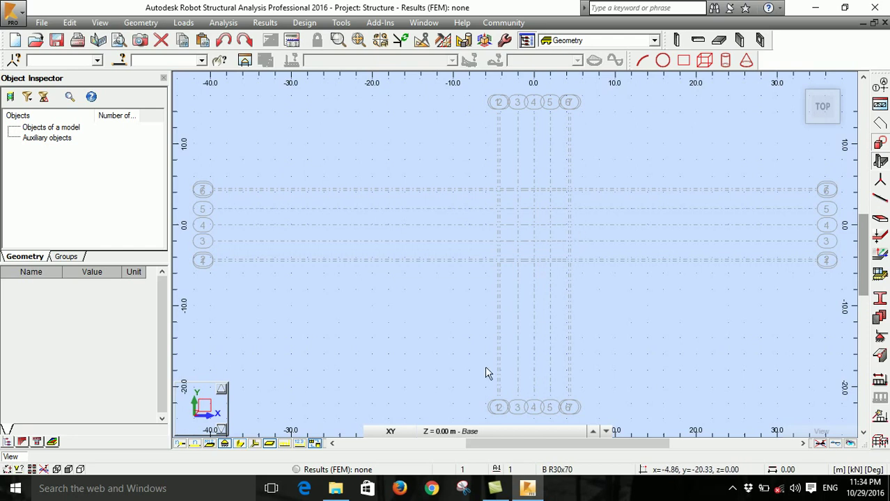
left_click(498, 431)
scroll(485, 349, "up", 1)
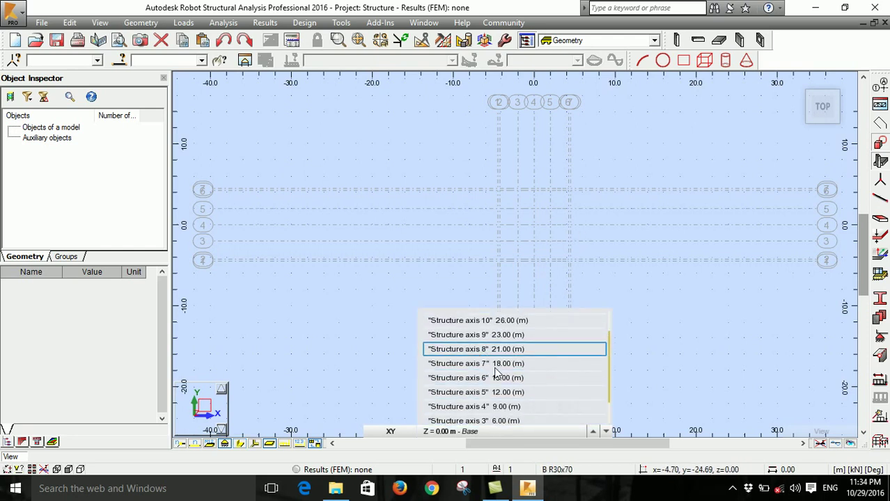
left_click(485, 332)
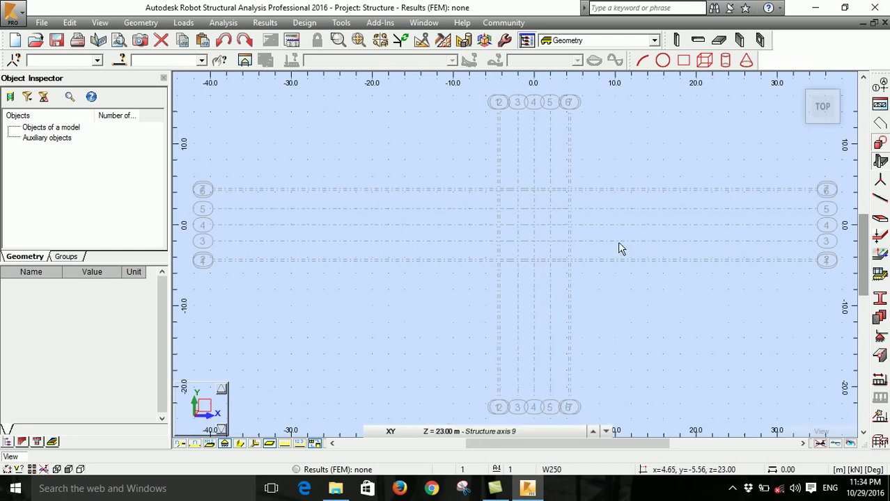
- Set up a center-radius circle discretized into 40 edges, with bars created along it
left_click(662, 60)
left_click(773, 155)
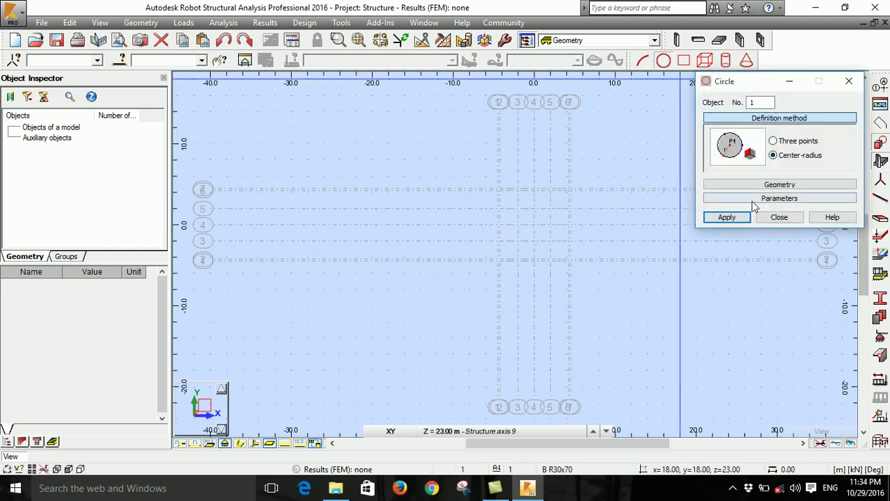
left_click(755, 200)
left_click(722, 214)
left_click(728, 228)
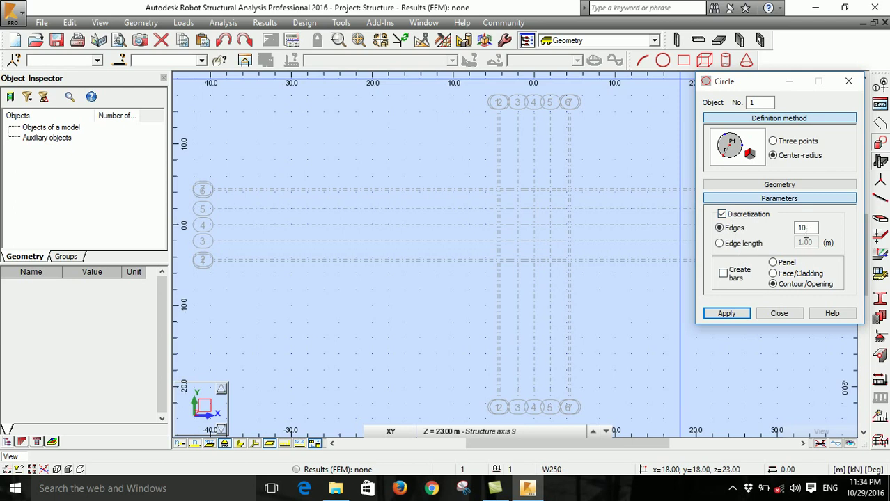
type("4")
left_click(724, 274)
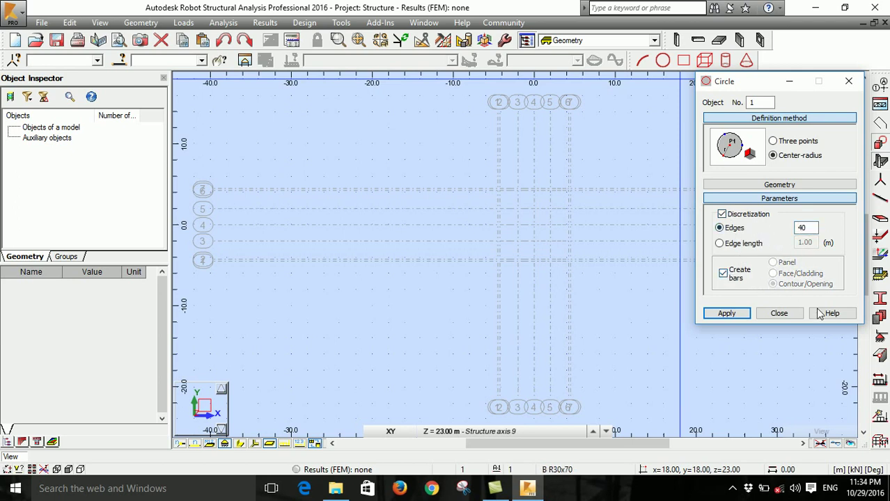
left_click(741, 314)
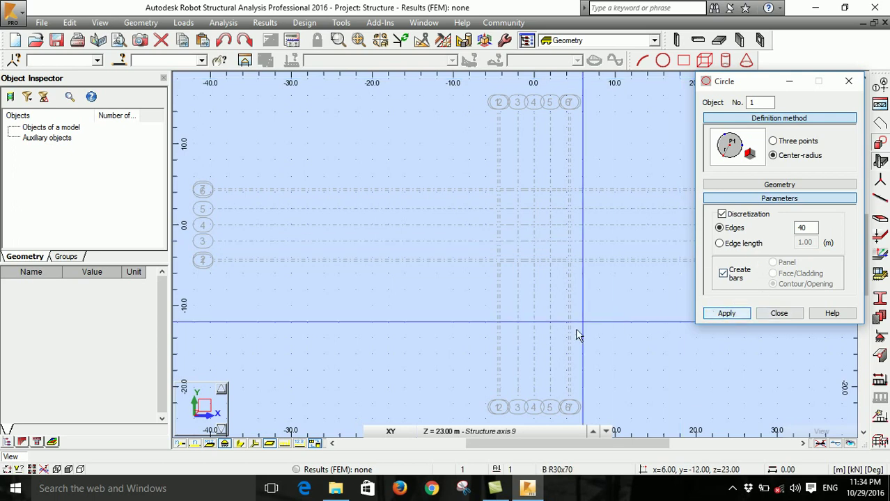
- Place the circle of beams at the origin with a 2 m radius and display the bar section shapes
left_click(533, 226)
scroll(531, 227, "up", 2)
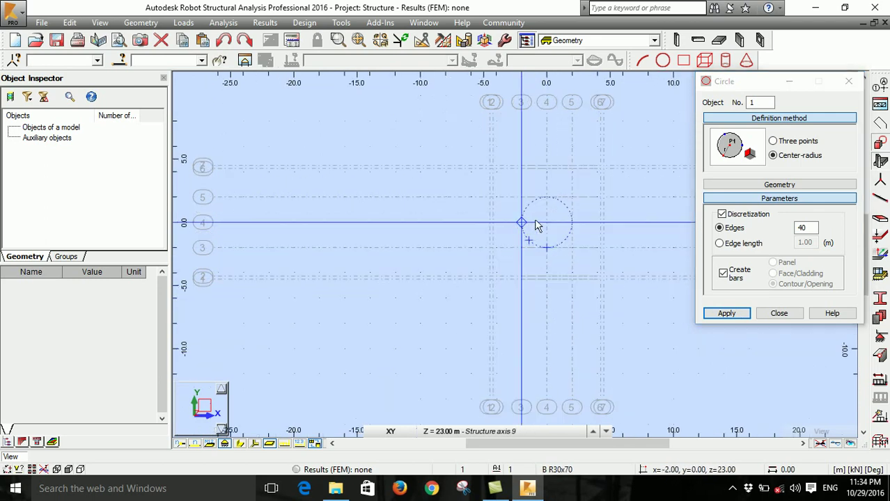
scroll(542, 227, "up", 2)
left_click(509, 216)
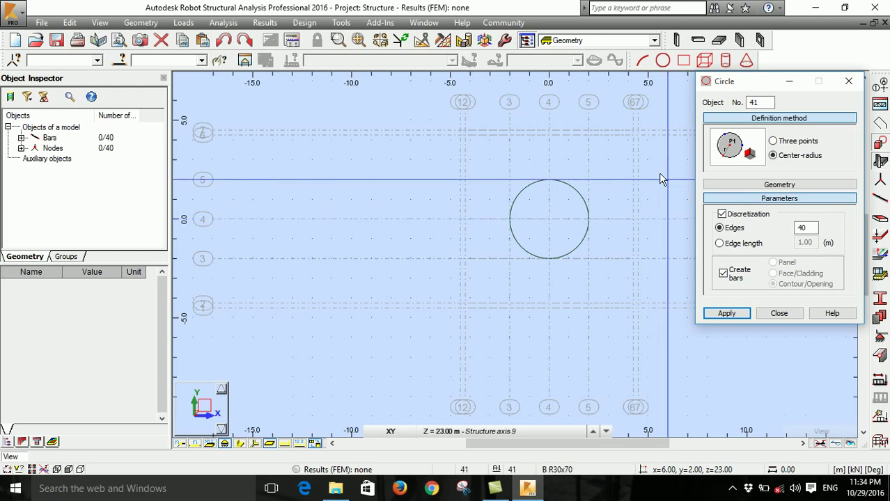
left_click(244, 446)
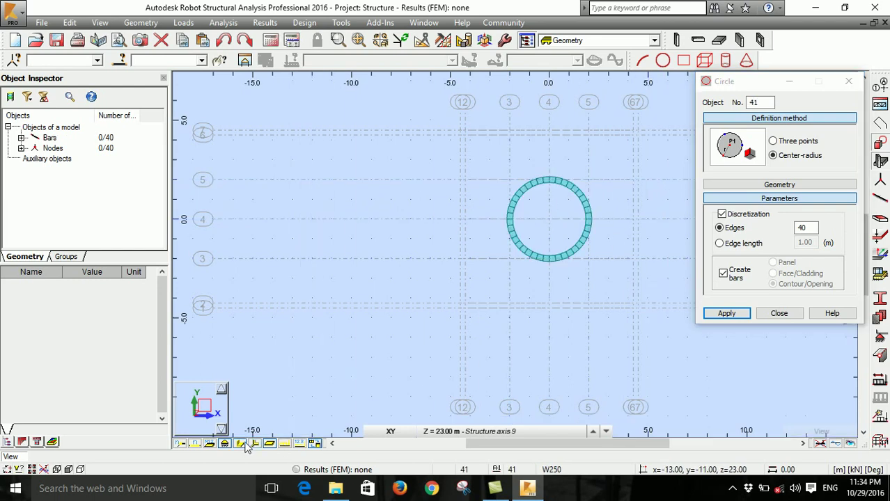
- Move the plan view's work plane to Structure axis 11 at Z = 30.00 m
left_click(516, 433)
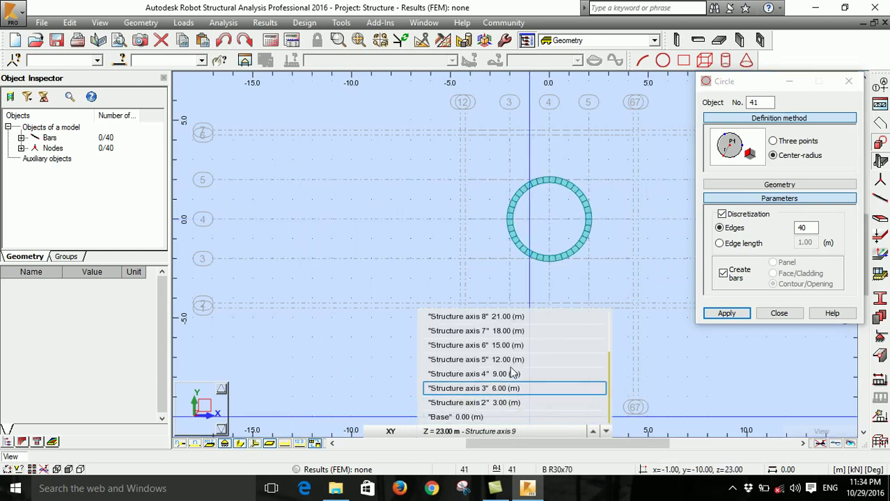
scroll(516, 369, "up", 2)
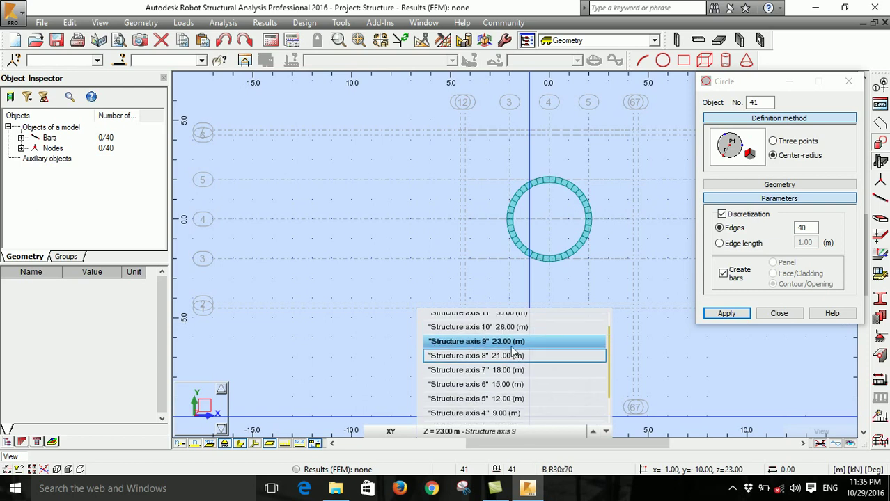
scroll(514, 352, "up", 1)
left_click(507, 320)
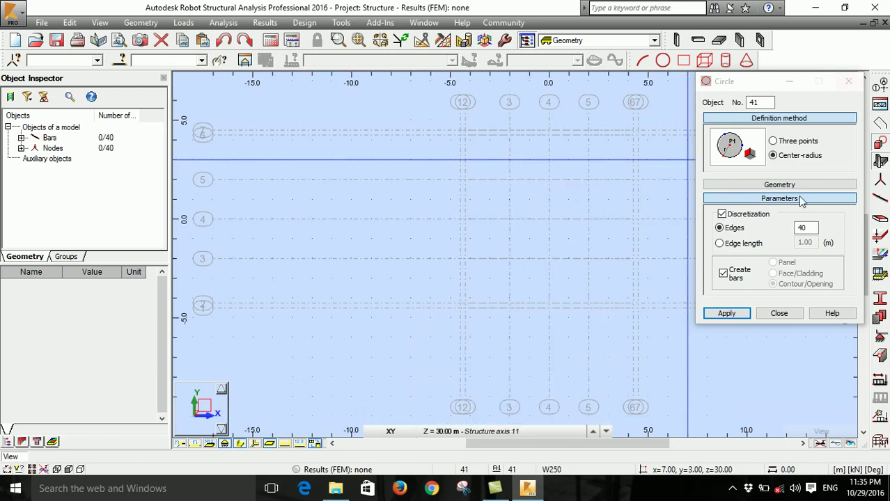
- Close the circle definition and make B R30x20 the current bar section
left_click(848, 81)
left_click(880, 297)
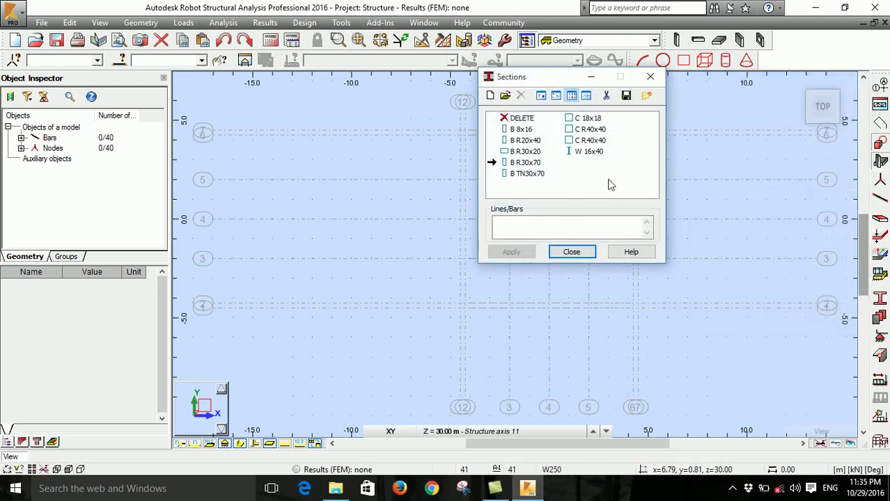
left_click(527, 152)
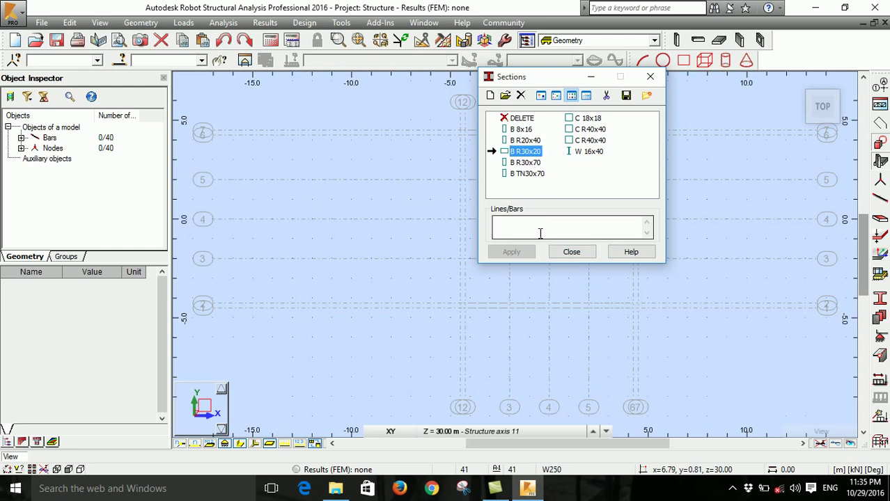
left_click(572, 252)
- Draw a center-radius circle of bars at the origin with 80 edges and a 4.5 m radius, reaching structure axis 1
left_click(662, 61)
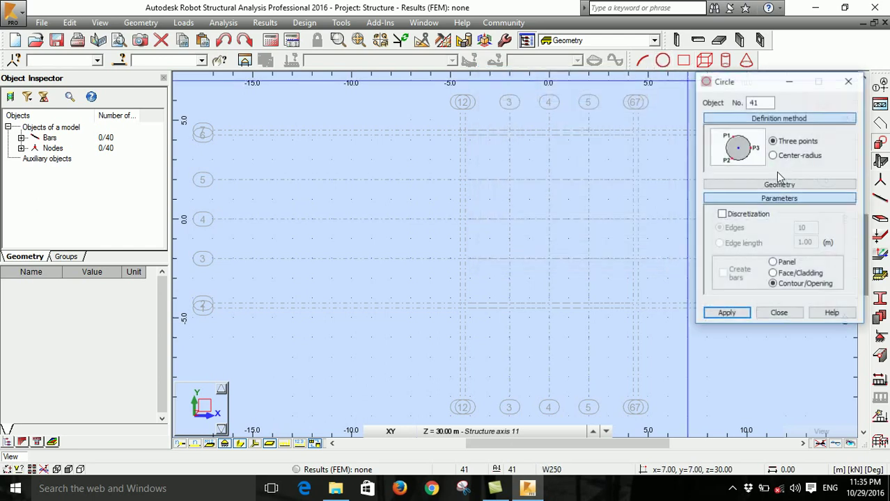
left_click(729, 218)
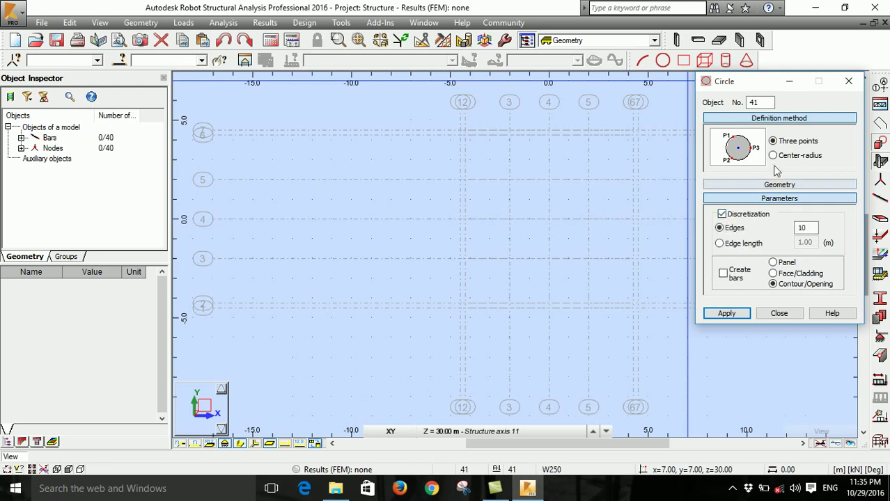
left_click(773, 155)
double_click(807, 227)
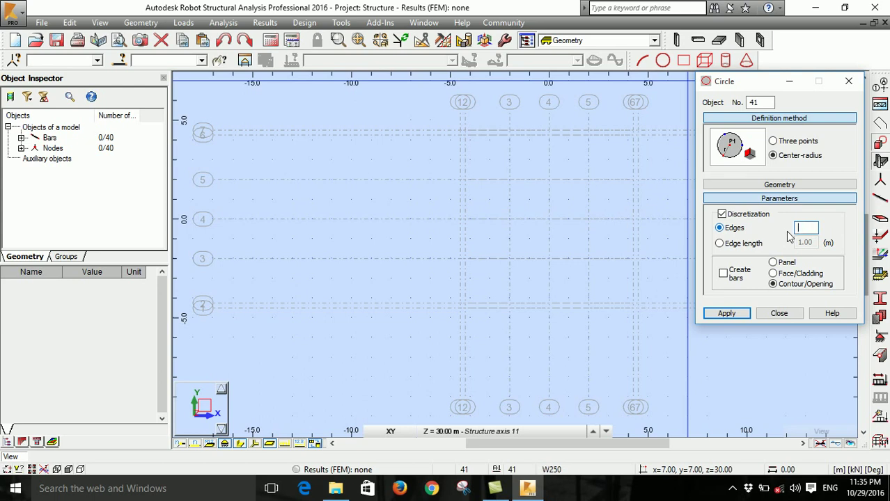
left_click(724, 274)
left_click(738, 318)
left_click(549, 220)
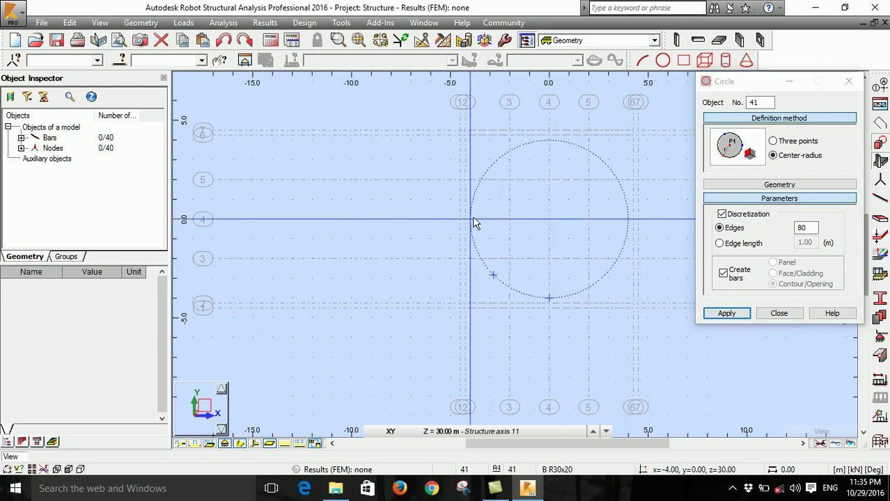
left_click(460, 221)
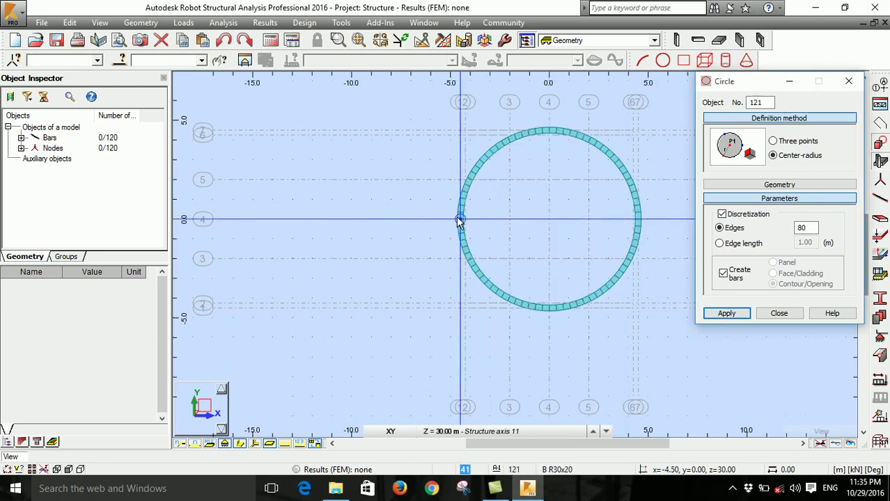
left_click(849, 84)
- Switch to the XZ view on Structure axis 4 at Y = 0.00 m and frame the upper levels
left_click(446, 431)
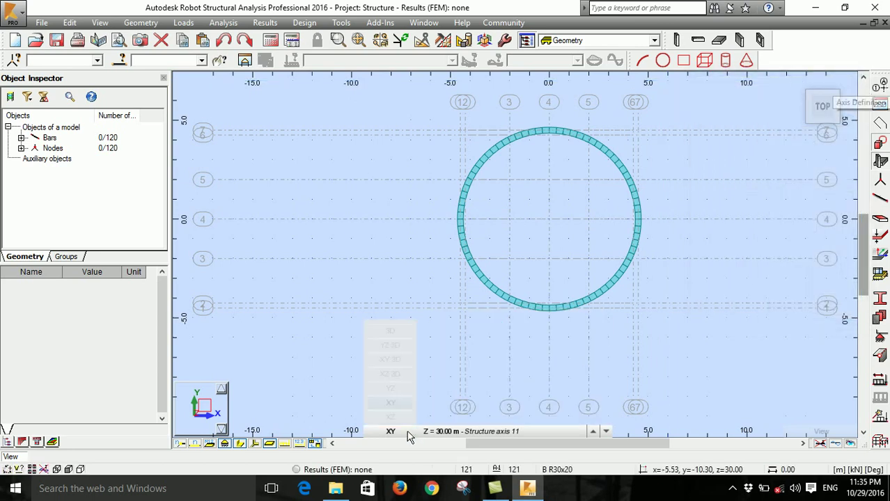
left_click(391, 431)
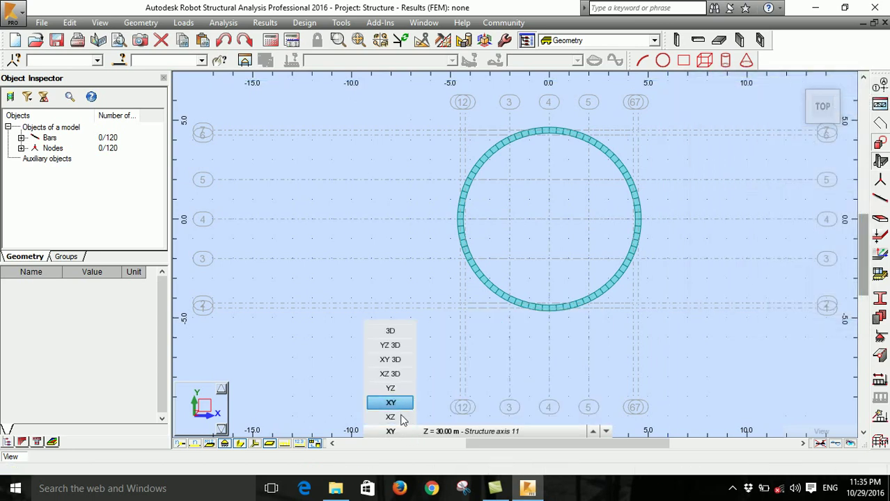
left_click(393, 417)
left_click(445, 431)
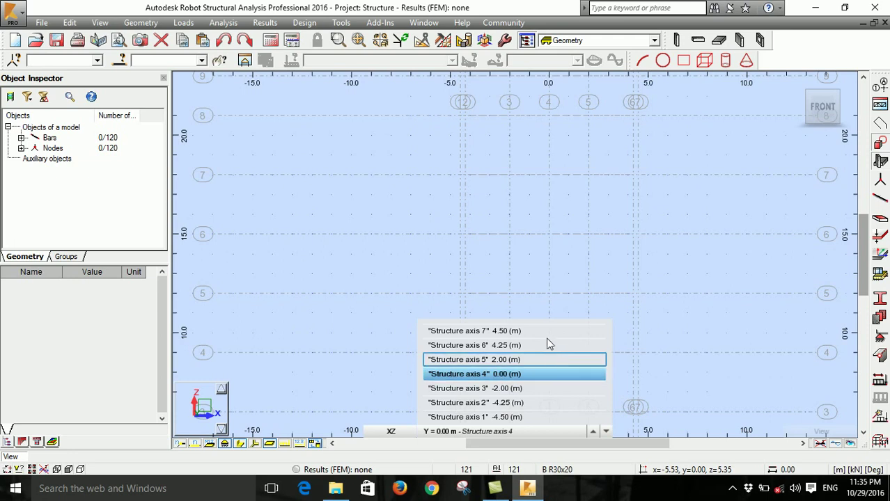
left_click(688, 253)
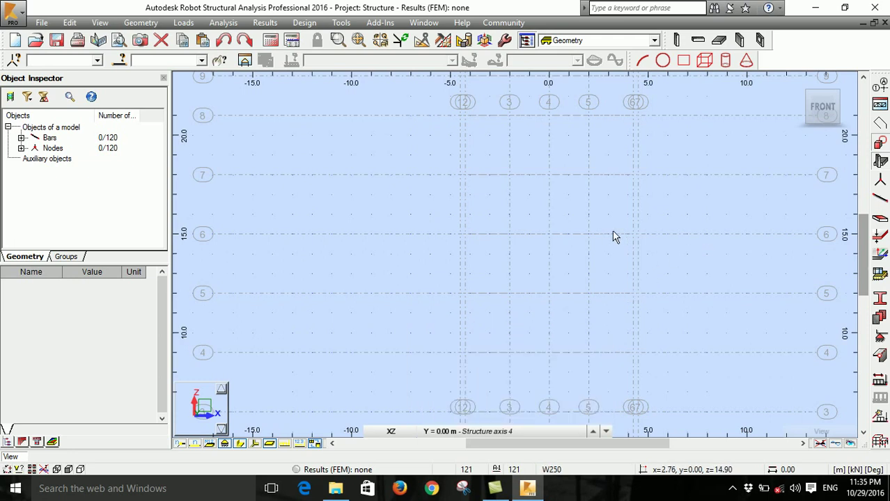
scroll(516, 209, "down", 5)
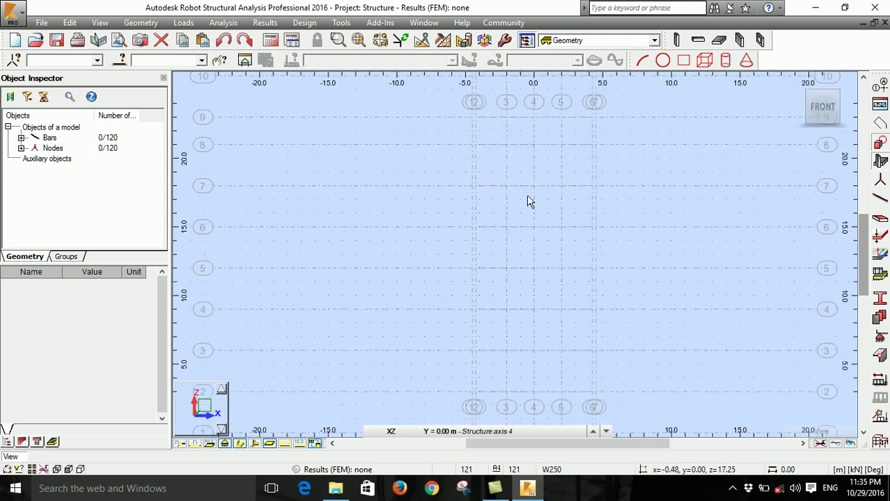
scroll(503, 203, "up", 4)
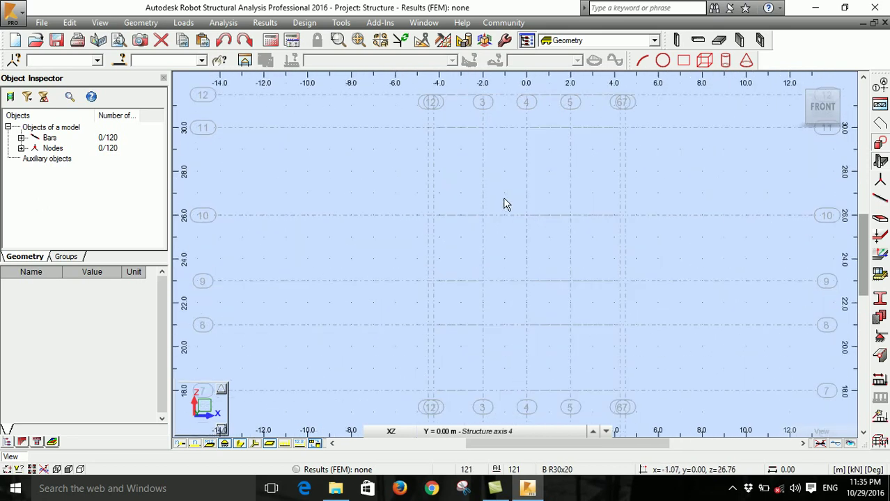
scroll(547, 299, "down", 3)
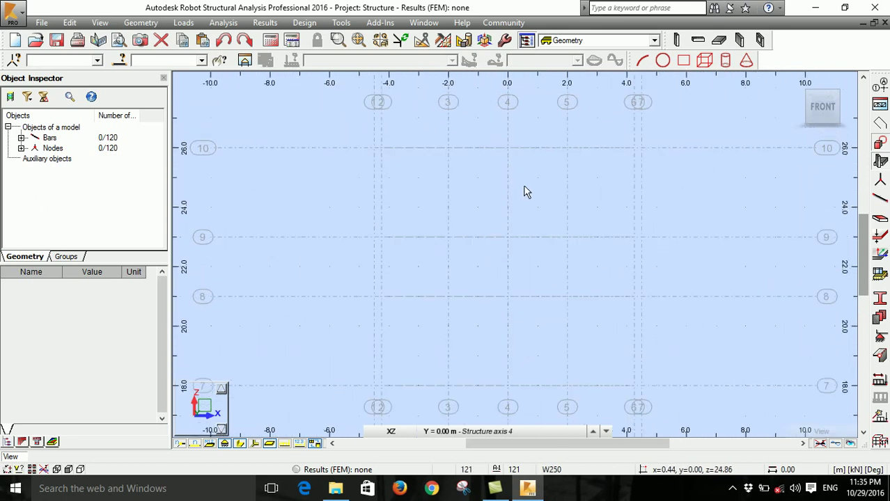
scroll(542, 234, "up", 1)
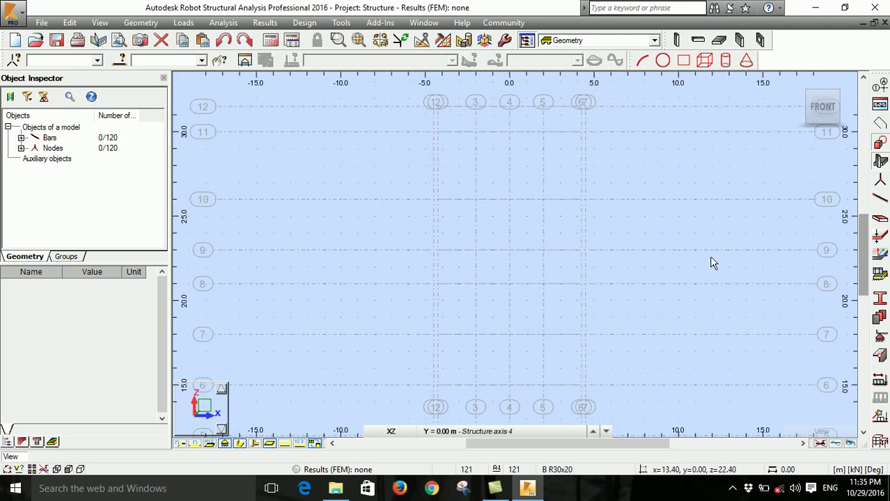
- Reselect the XZ view and look through its list of structure axis positions in Y
scroll(673, 271, "down", 1)
left_click(391, 432)
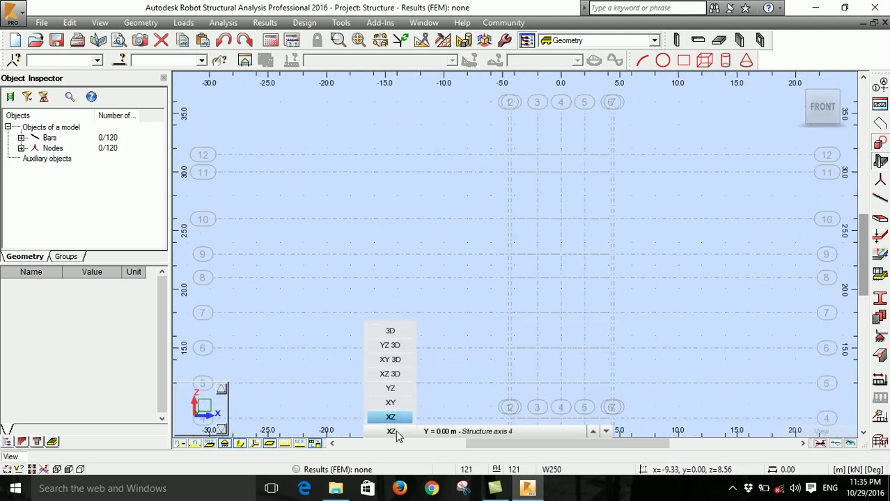
left_click(392, 417)
left_click(446, 432)
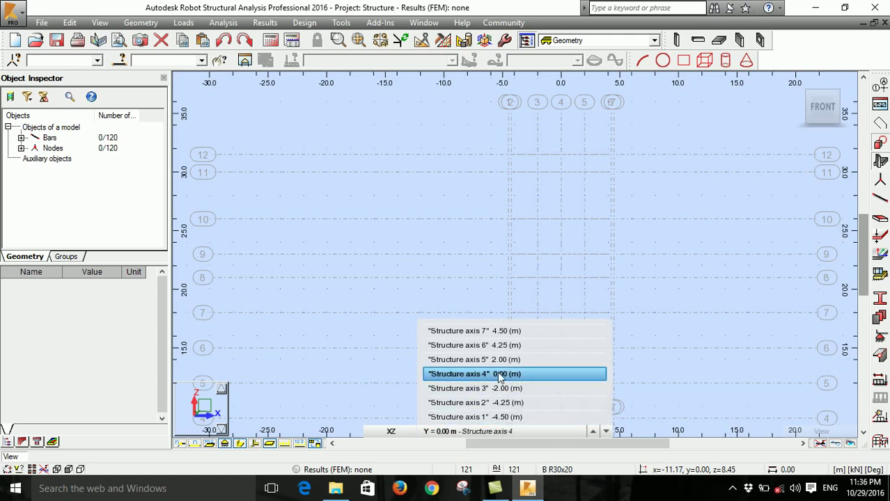
left_click(663, 350)
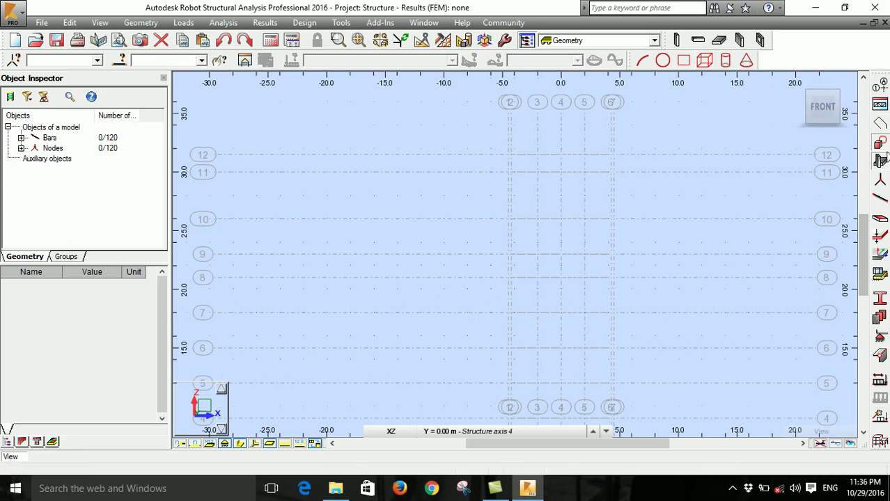
left_click(880, 125)
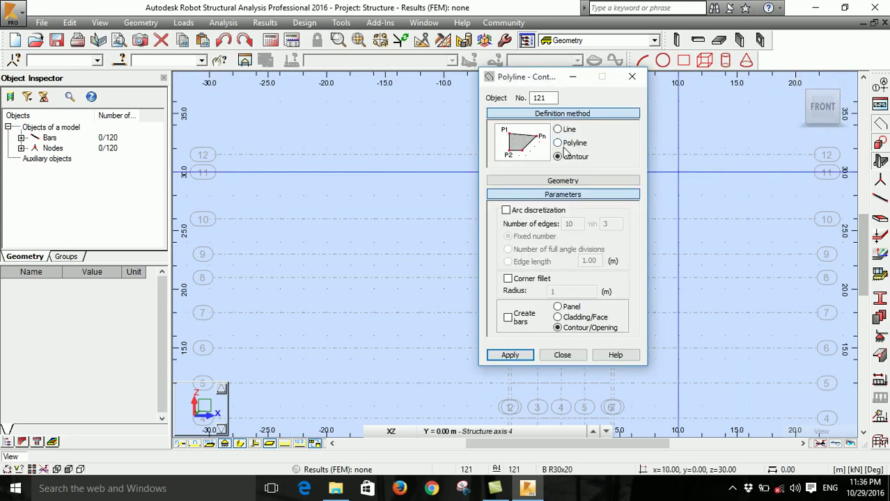
left_click(561, 143)
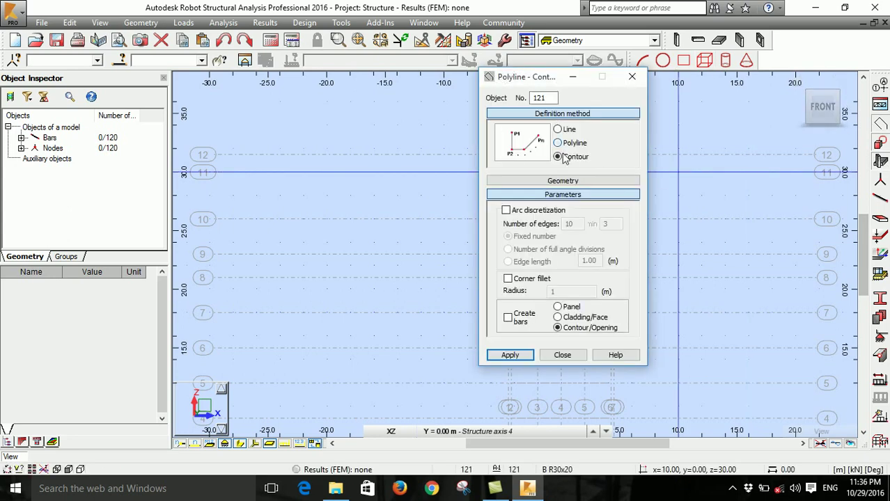
left_click(558, 195)
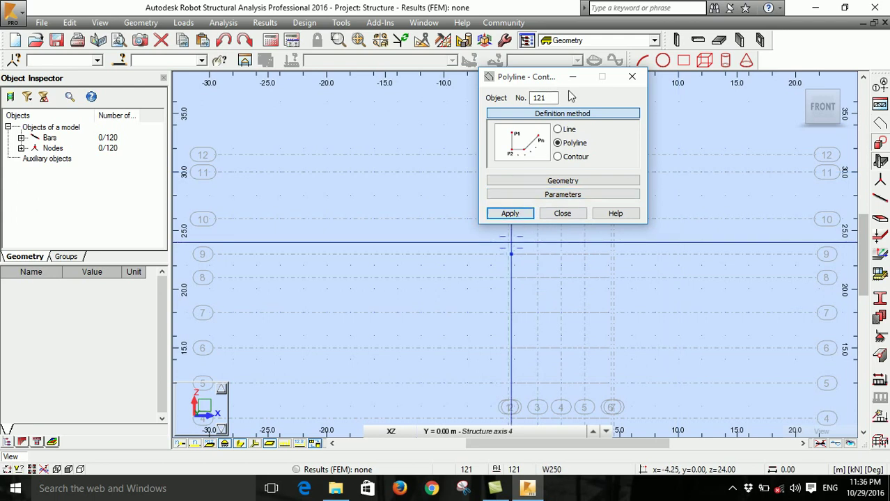
left_click_drag(566, 78, 767, 121)
scroll(502, 184, "up", 4)
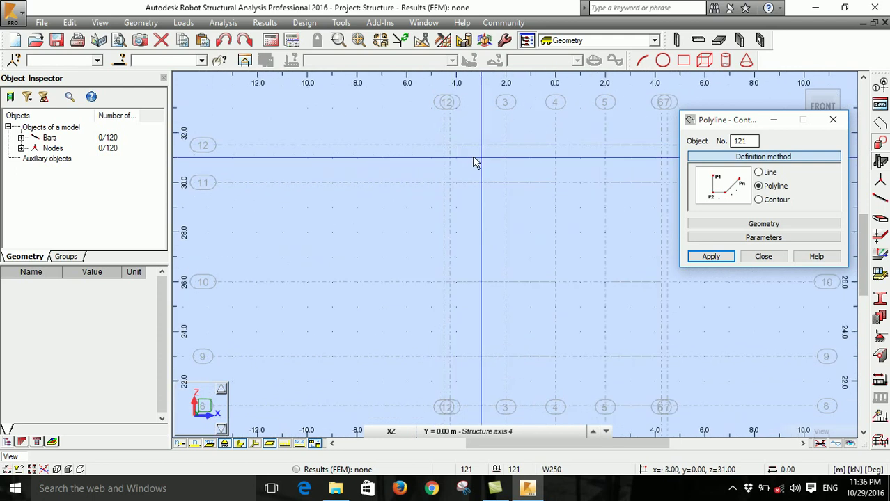
scroll(473, 171, "down", 1)
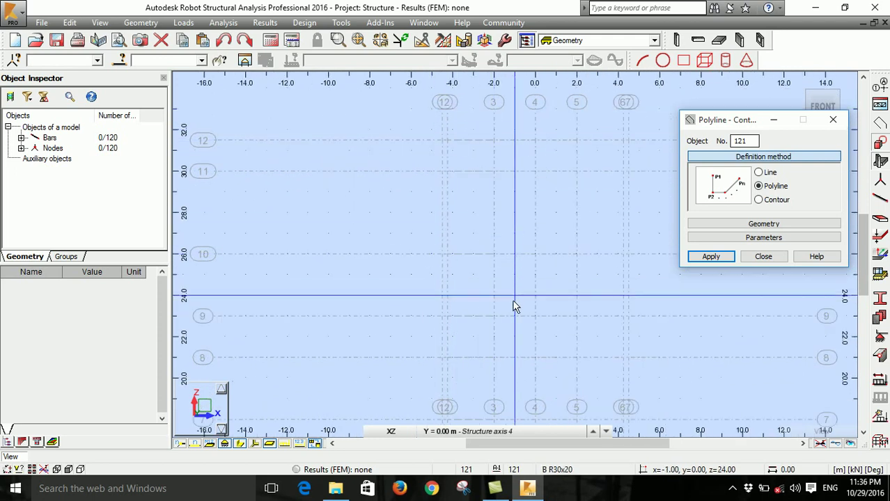
scroll(489, 260, "down", 1)
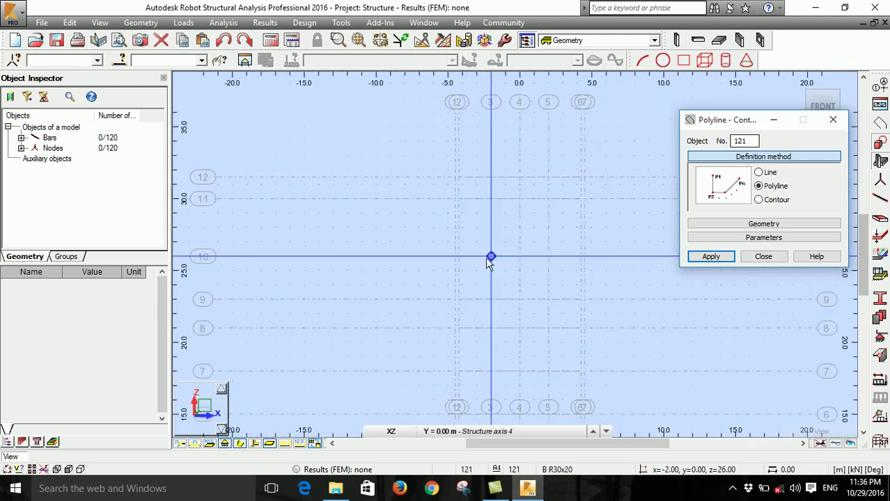
scroll(445, 213, "down", 1)
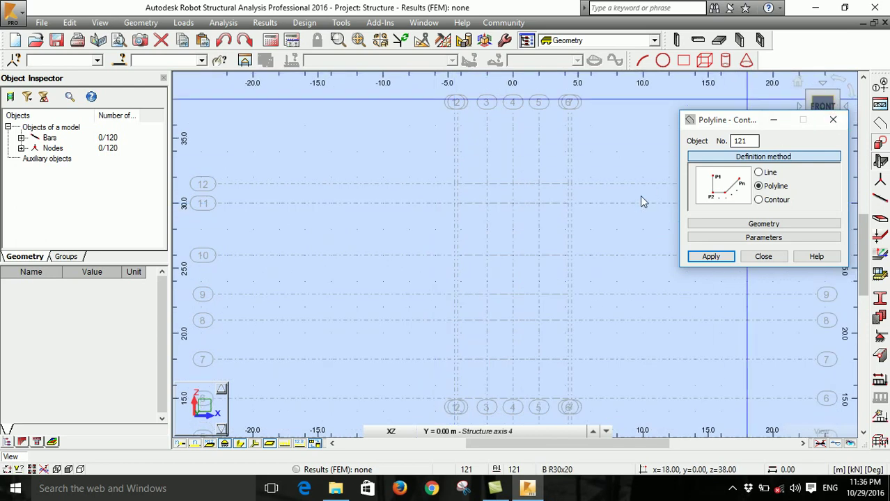
scroll(449, 170, "up", 1)
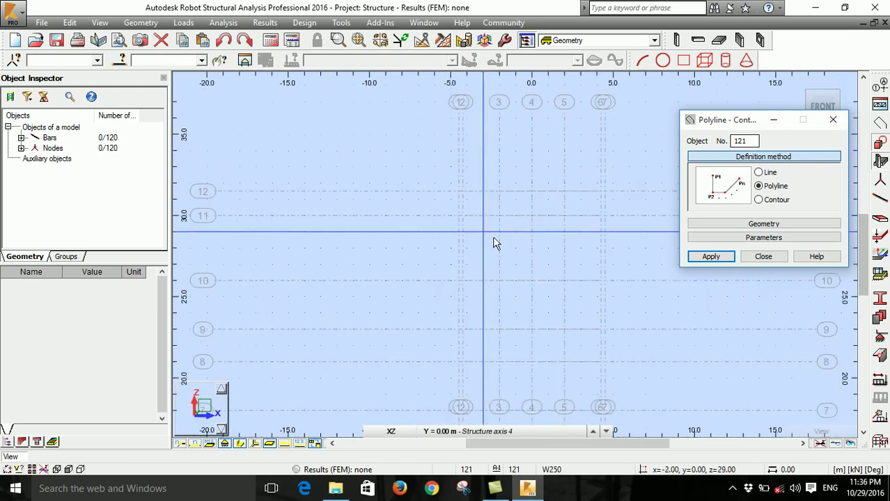
left_click(832, 120)
- Change the numbering of the Z structural axes to Value and apply the axis definition
left_click(878, 104)
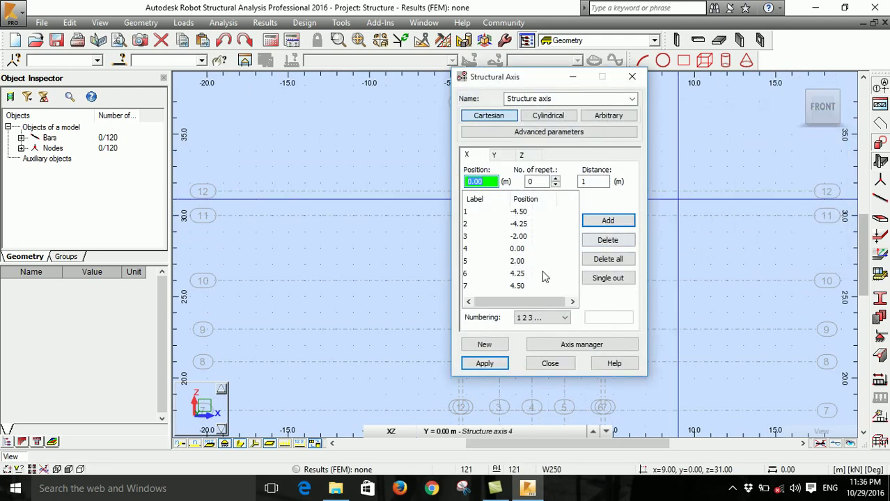
left_click(511, 158)
left_click(522, 156)
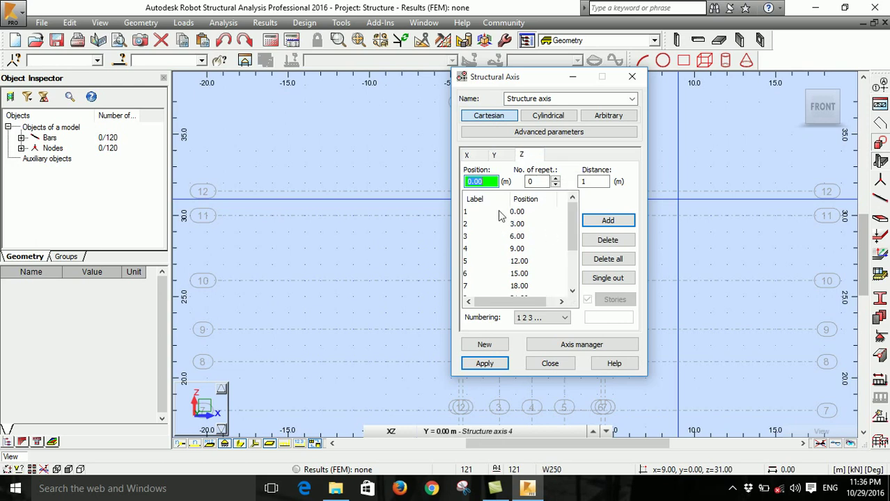
left_click(542, 318)
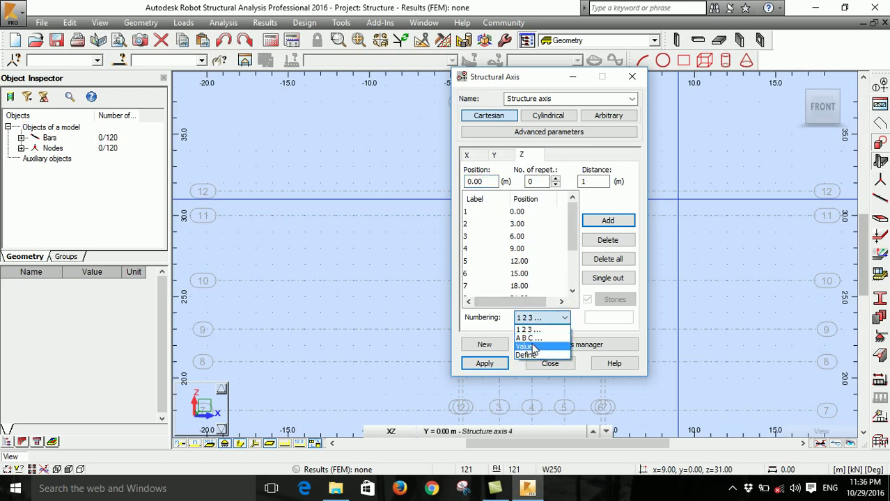
left_click(533, 348)
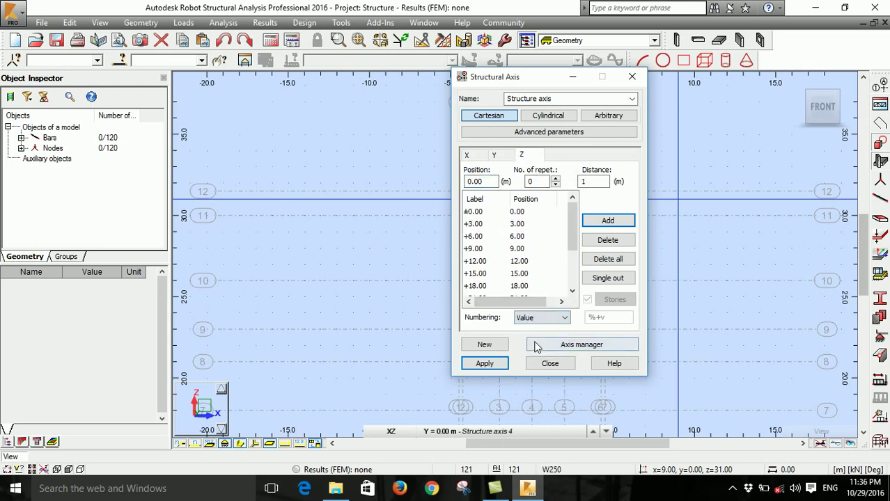
left_click(485, 363)
left_click(548, 363)
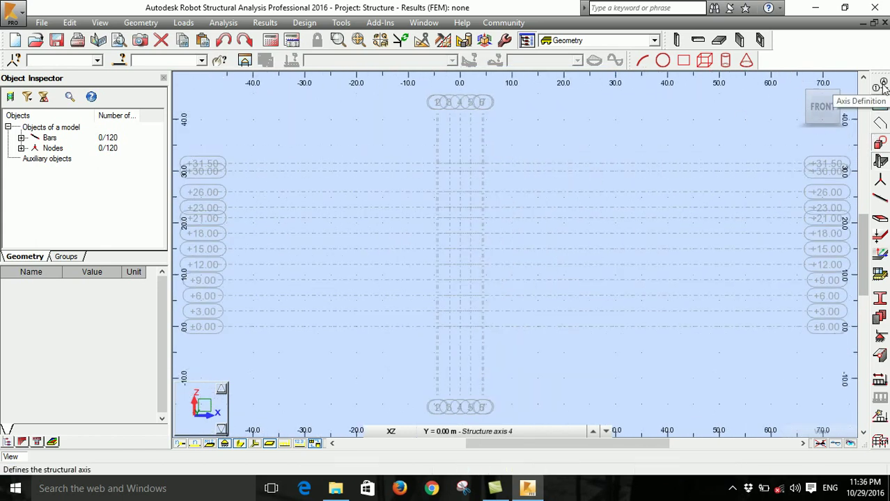
left_click(880, 123)
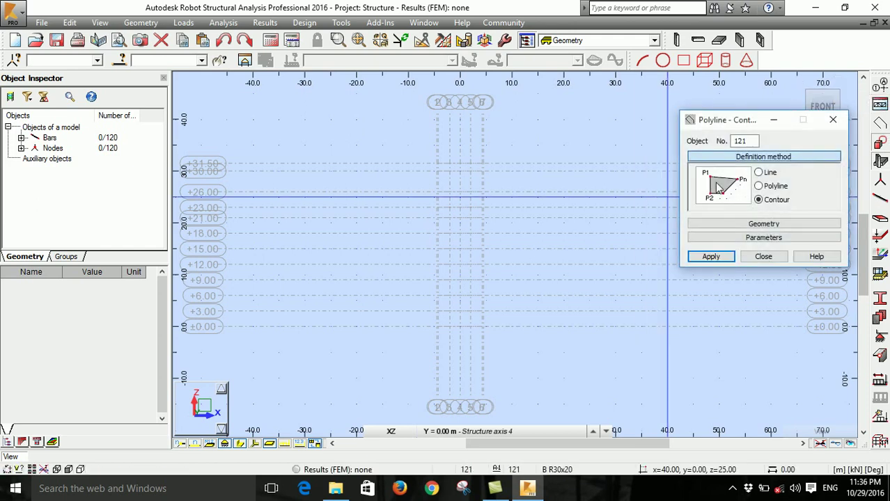
left_click(758, 186)
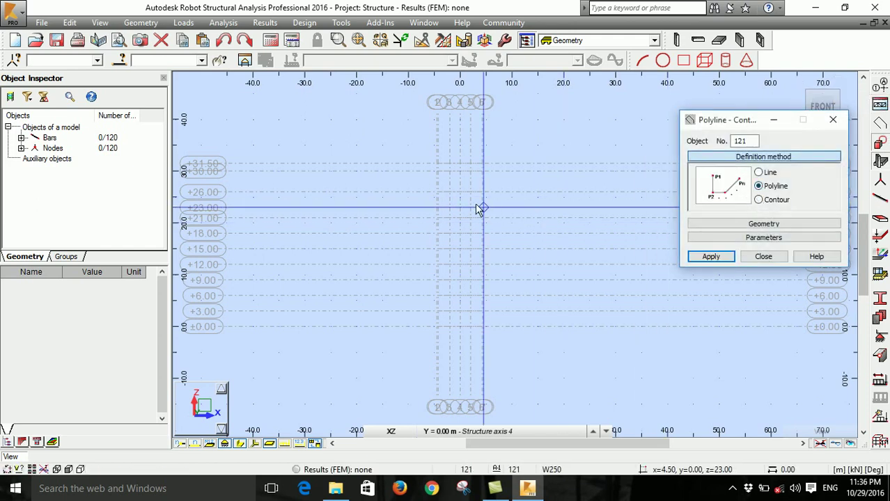
scroll(485, 202, "up", 3)
scroll(449, 125, "up", 2)
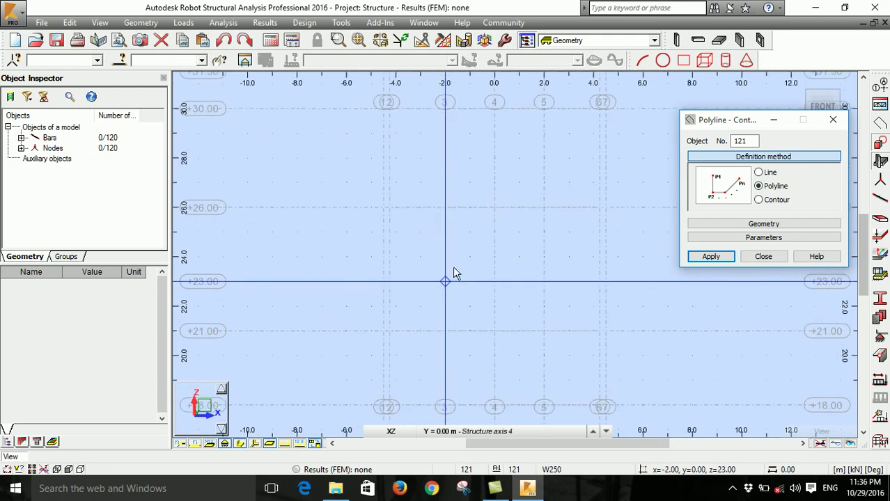
scroll(519, 209, "up", 1)
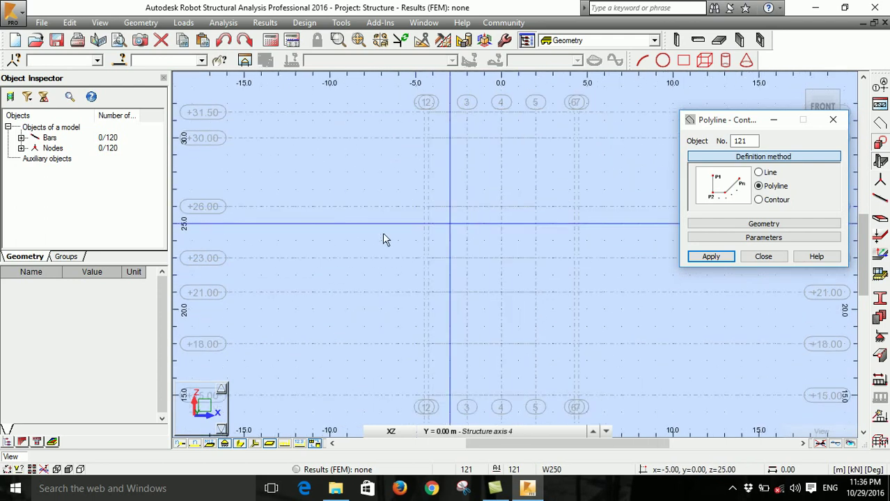
left_click(466, 258)
left_click(424, 206)
left_click(424, 138)
scroll(443, 110, "up", 2)
left_click(474, 119)
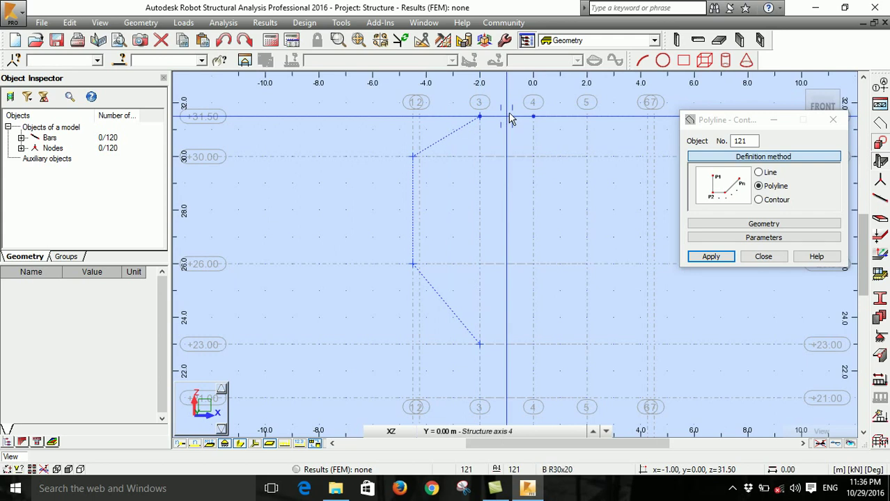
left_click(509, 117)
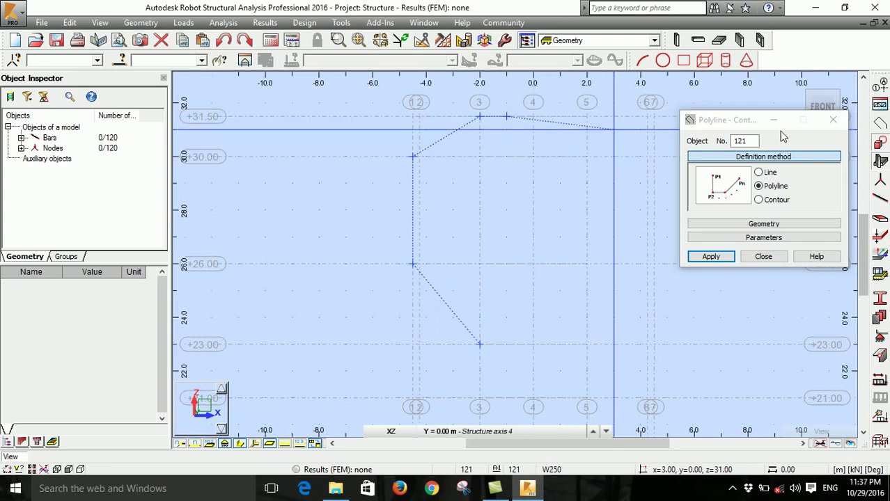
left_click(832, 121)
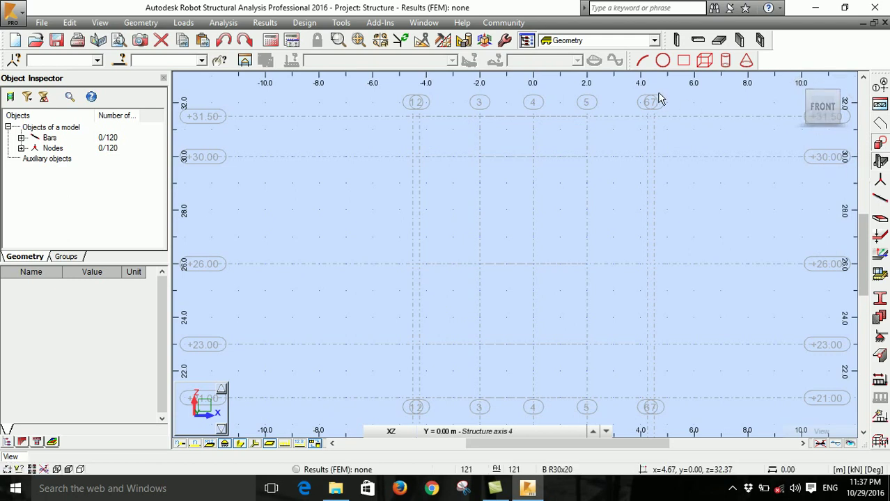
- Draw an XZ polyline through (-2, 23), (-4.5, 26), (-4.5, 30), (-2, 31.5) and (-1, 31.5) m, and select it
scroll(552, 122, "down", 2)
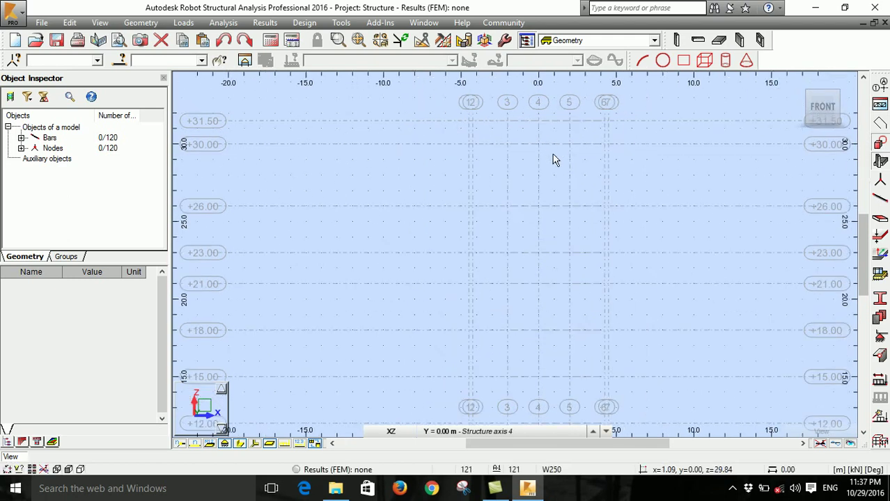
left_click(879, 125)
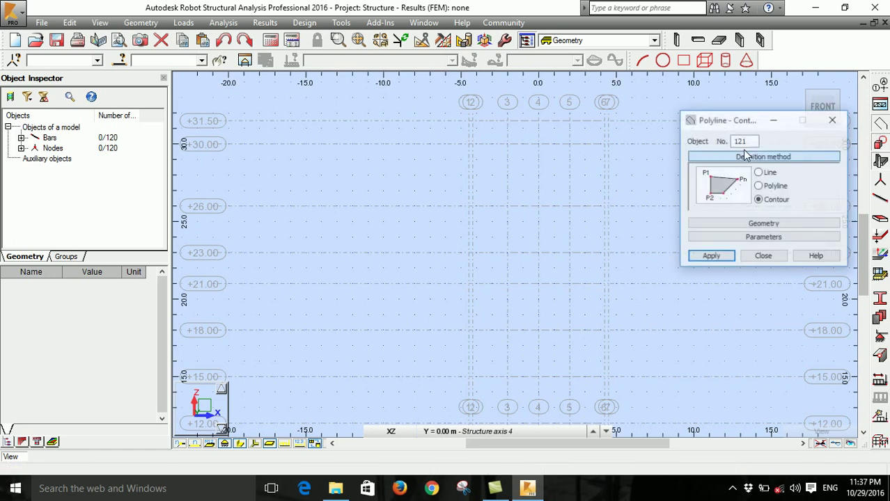
left_click(765, 186)
scroll(491, 230, "up", 2)
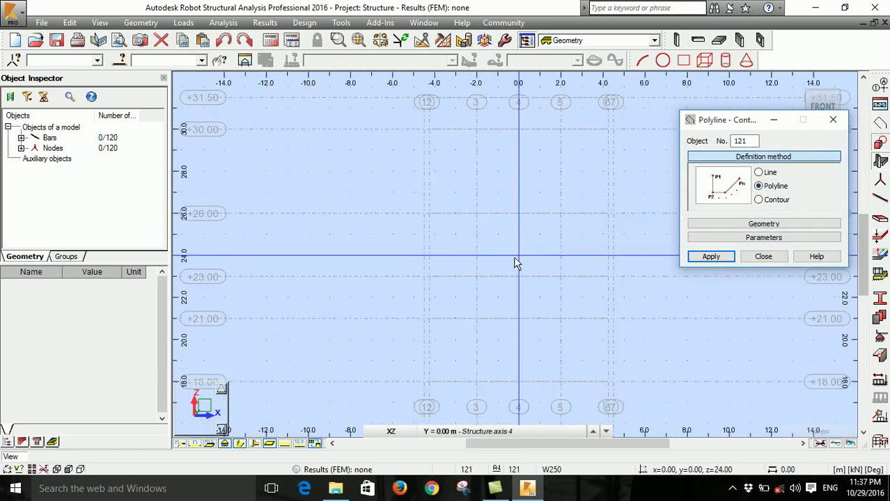
left_click(476, 277)
left_click(424, 214)
left_click(424, 130)
scroll(477, 98, "up", 3)
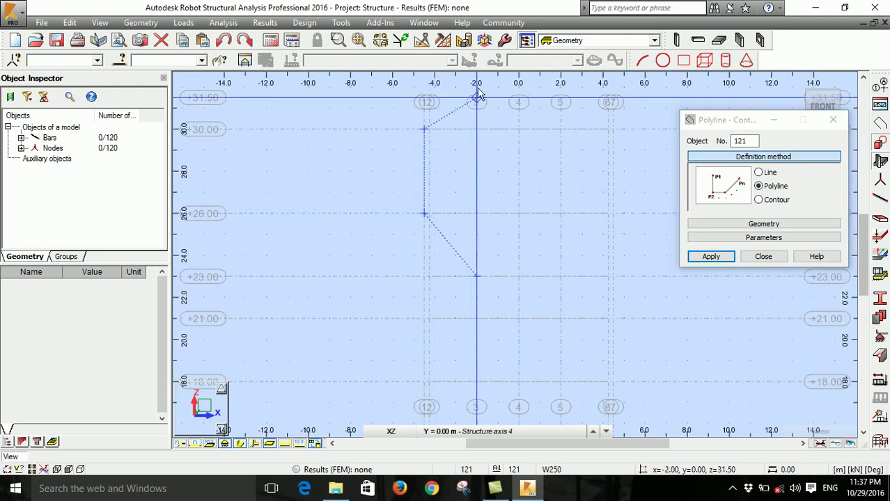
left_click(473, 120)
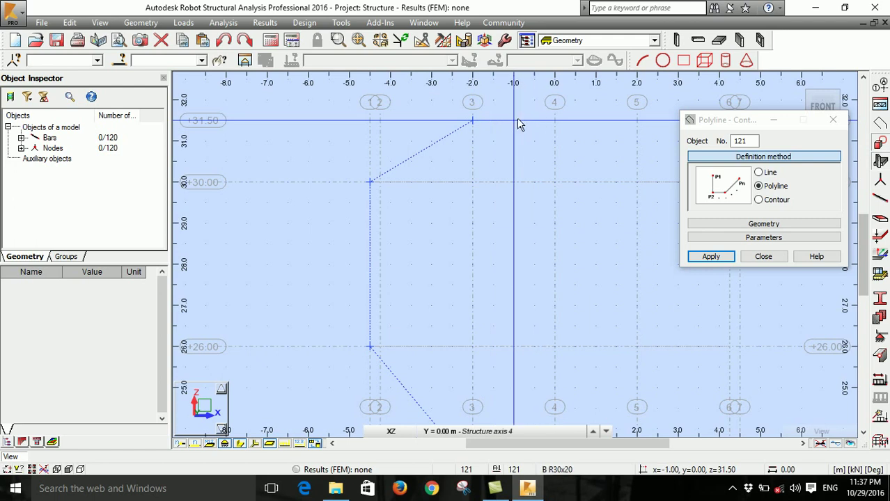
key("Escape")
scroll(473, 150, "down", 3)
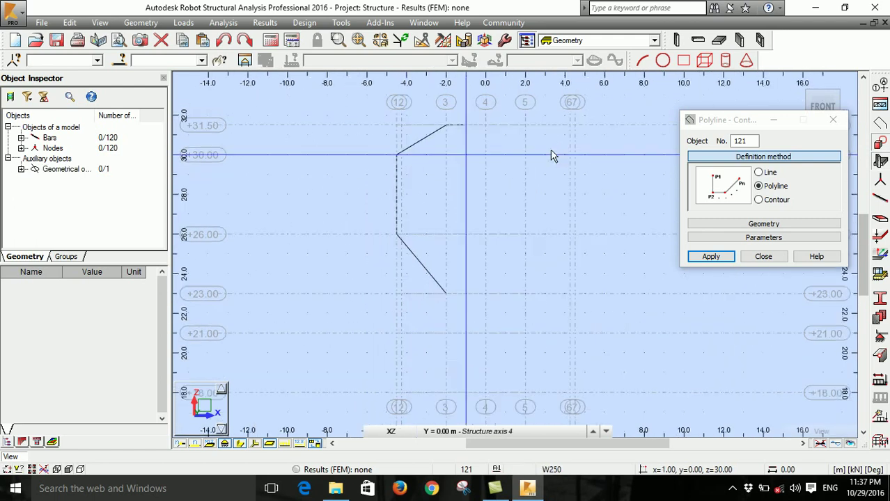
left_click(833, 120)
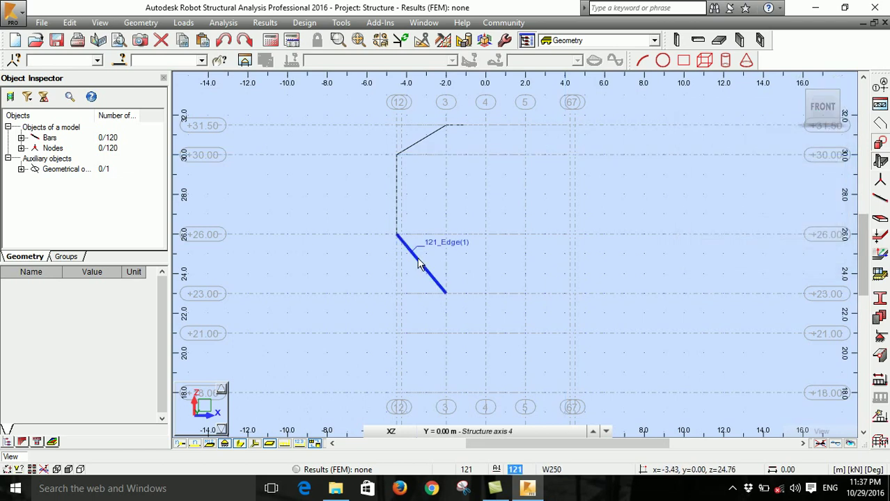
left_click(420, 269)
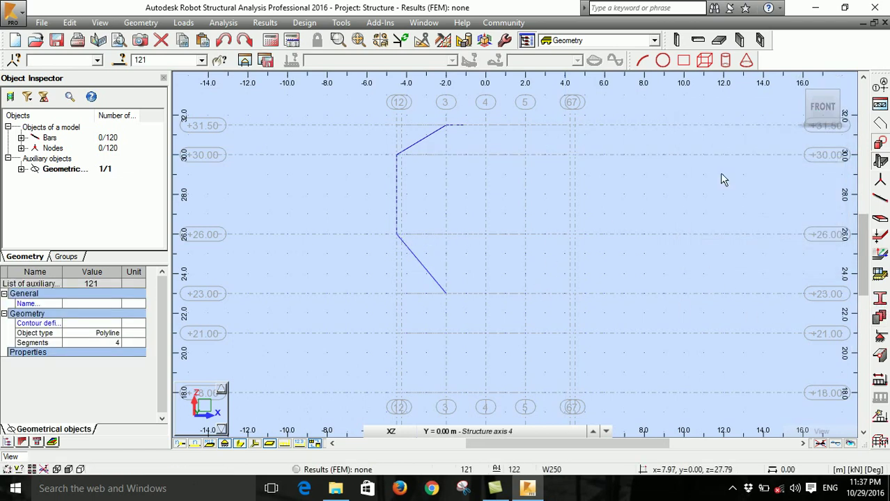
- Draw a Begin - Middle - End arc in the XZ plane from (-2, 23) through (-1, 23.5) to (-0.1, 23.7) m
left_click(642, 60)
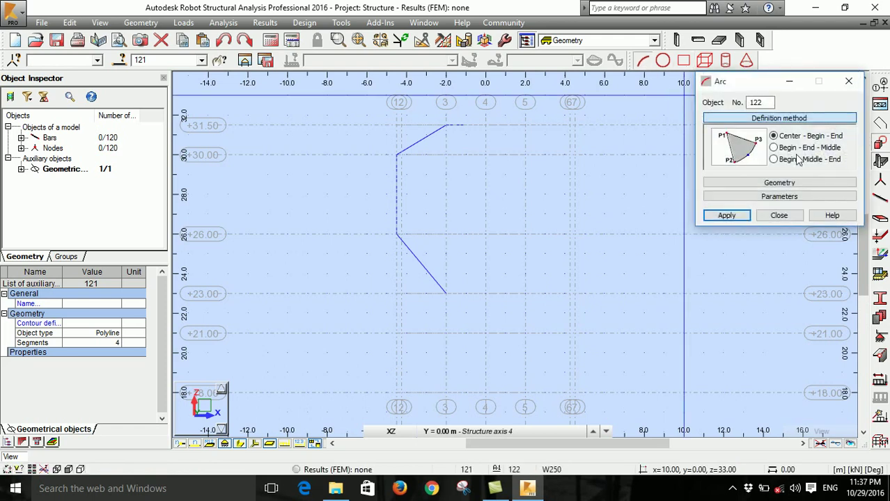
left_click(774, 159)
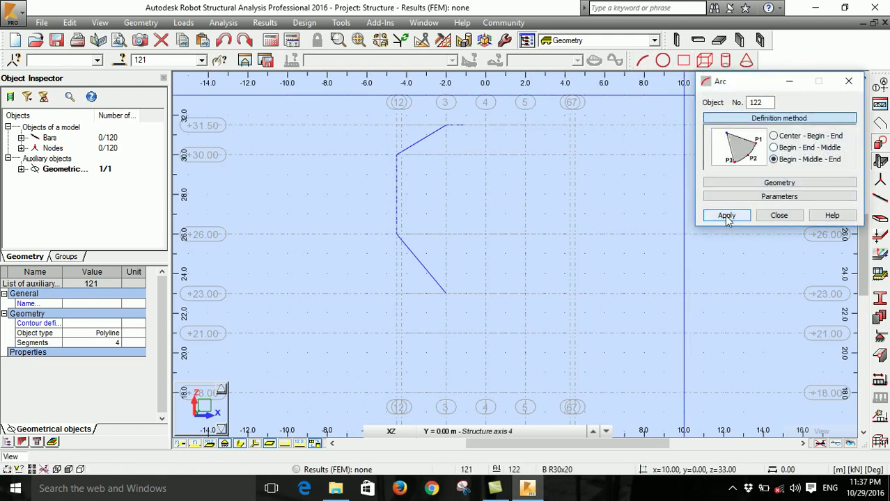
left_click(727, 216)
left_click(446, 292)
scroll(460, 313, "up", 3)
scroll(460, 314, "up", 1)
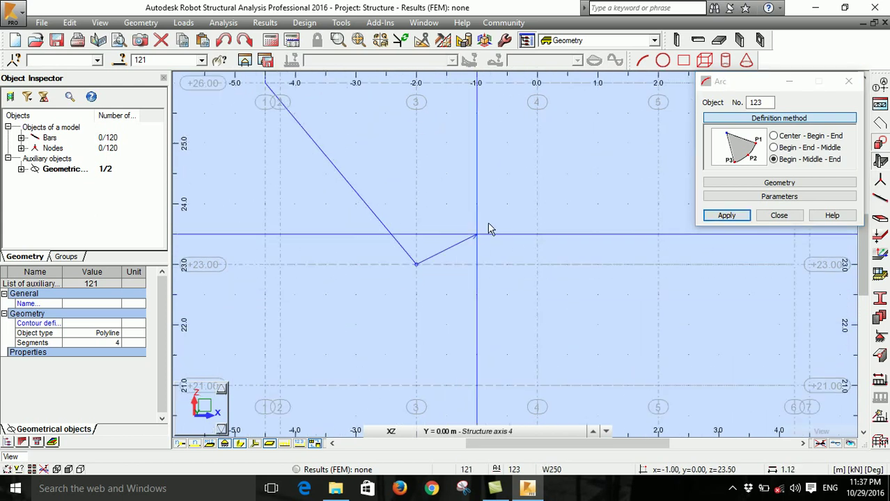
left_click(488, 228)
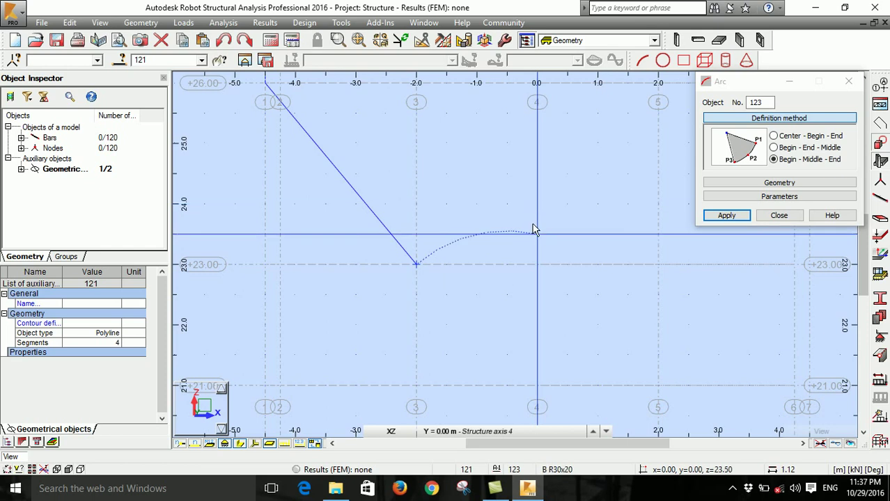
scroll(534, 224, "up", 2)
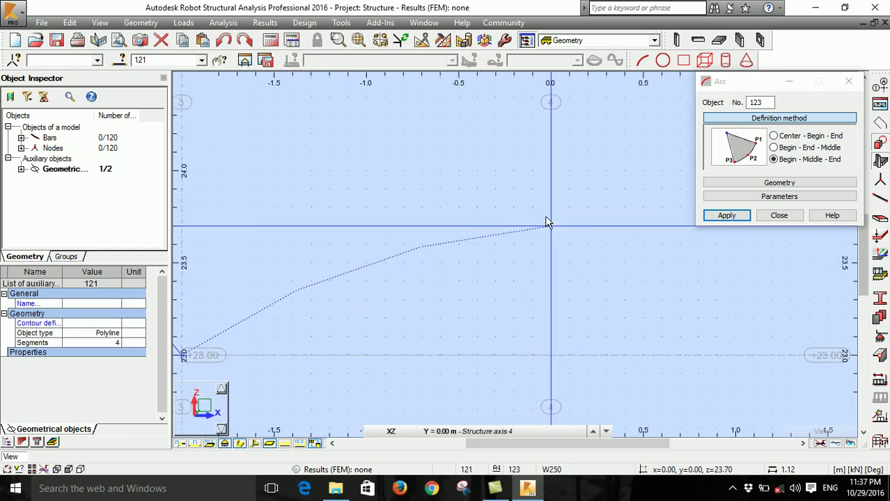
left_click(536, 220)
scroll(525, 237, "down", 3)
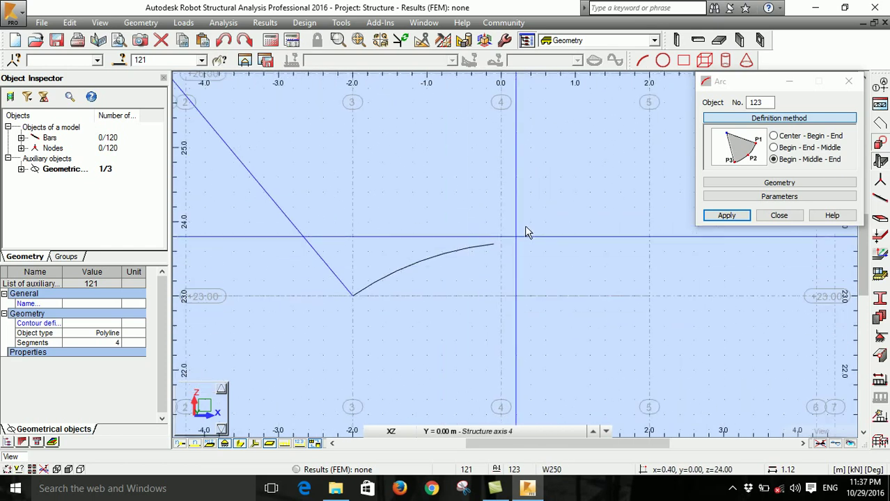
left_click(848, 81)
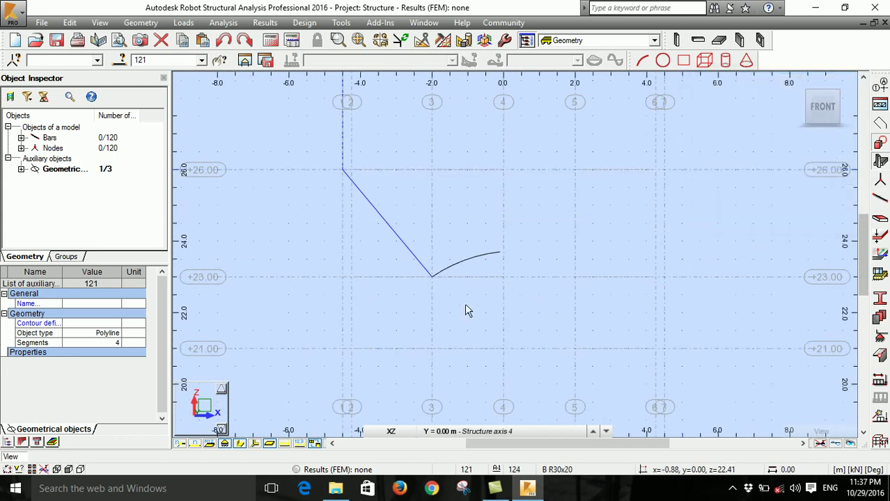
- Select the arc and the polyline, and choose W250 as the current FE thickness
scroll(463, 279, "down", 1)
left_click(459, 277)
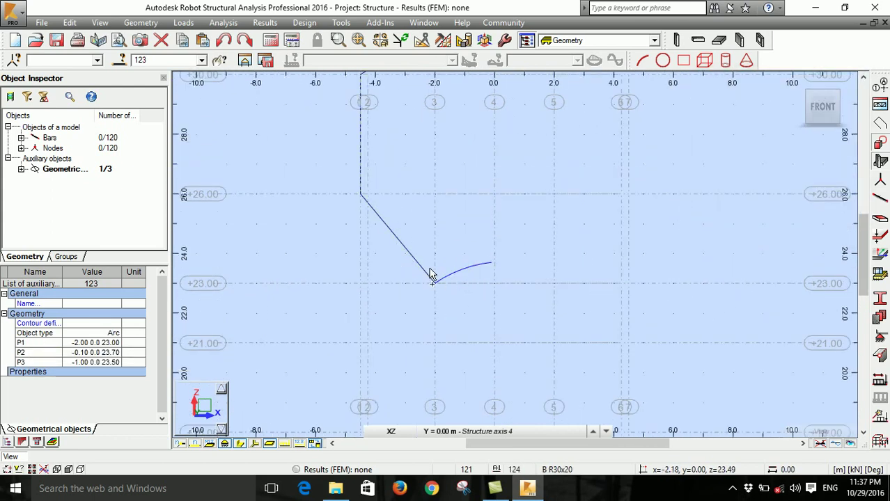
left_click(423, 273, "ctrl")
scroll(601, 358, "down", 2)
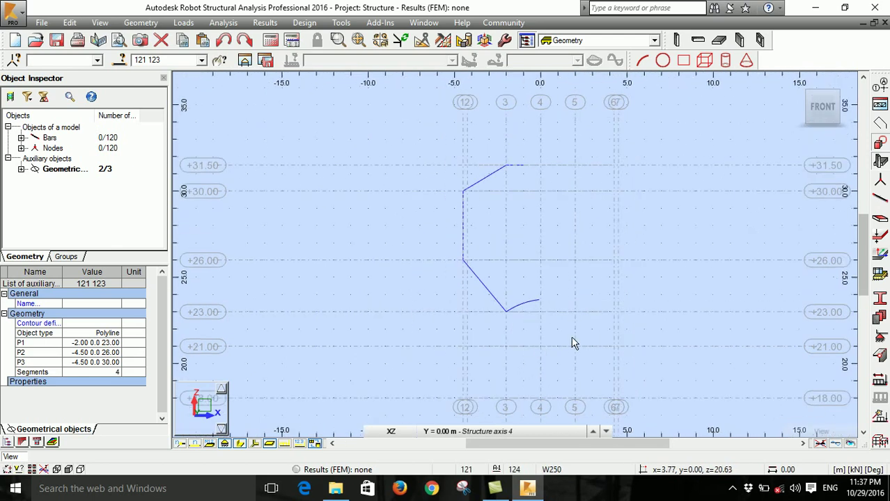
scroll(600, 359, "down", 1)
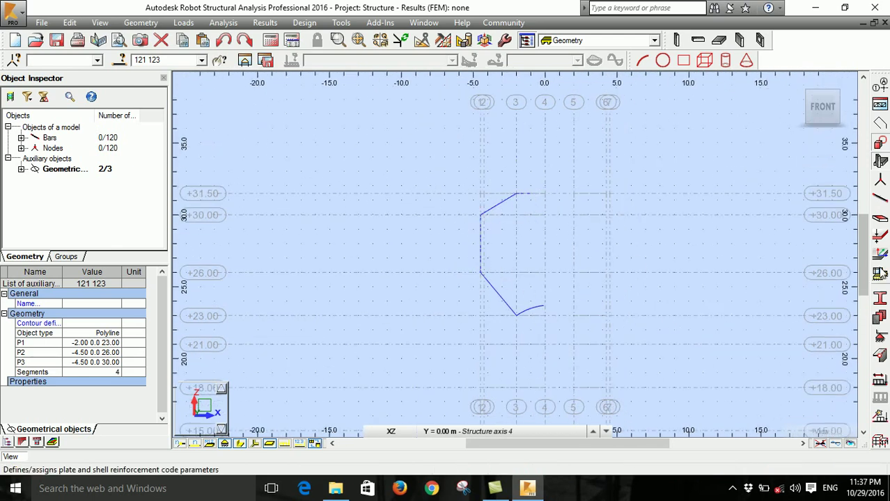
left_click(881, 237)
left_click(518, 142)
left_click(511, 225)
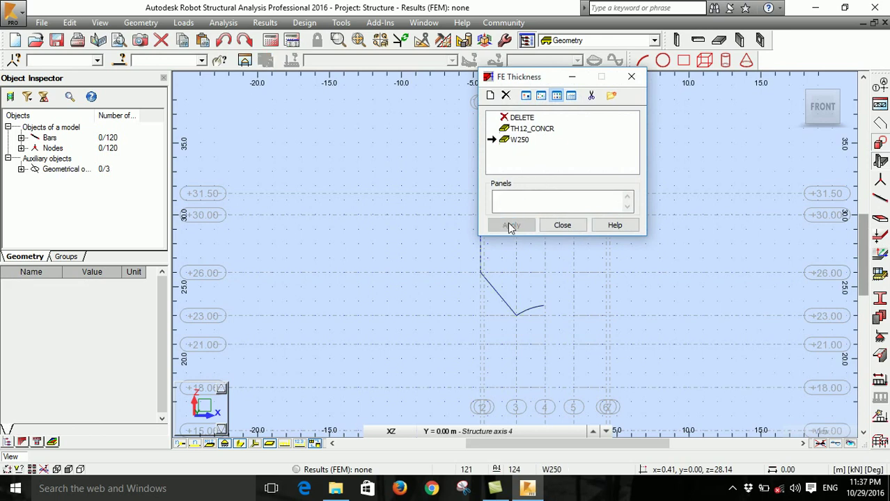
left_click(631, 76)
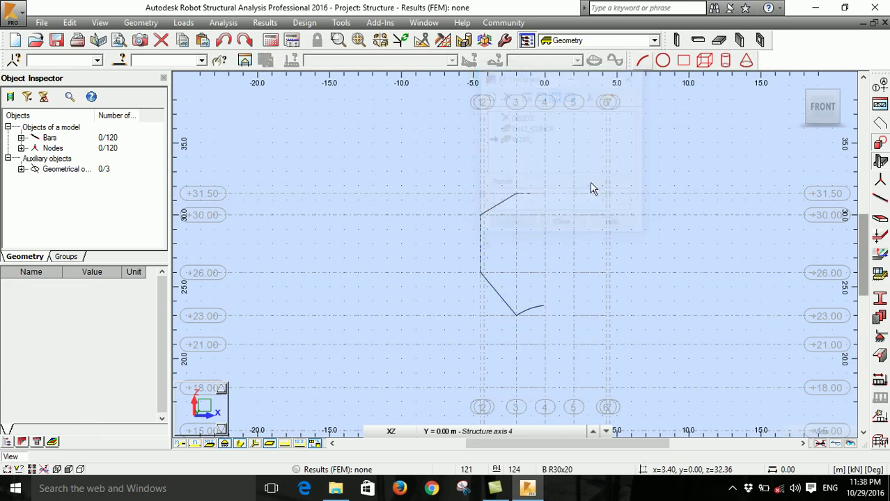
- Revolve the arc and polyline 360 degrees about the vertical axis from (0, 0, 23) to (0, 0, 31.5) m with 100 divisions
left_click(508, 307)
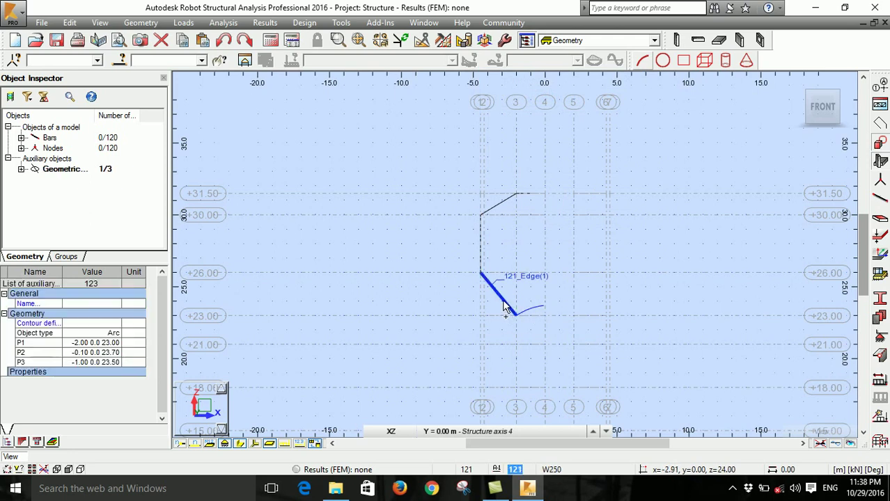
left_click(480, 244, "ctrl")
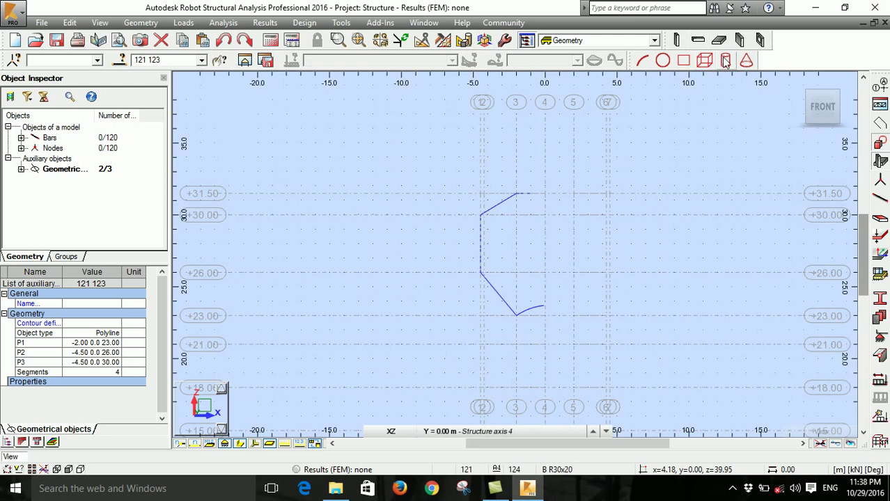
left_click(464, 39)
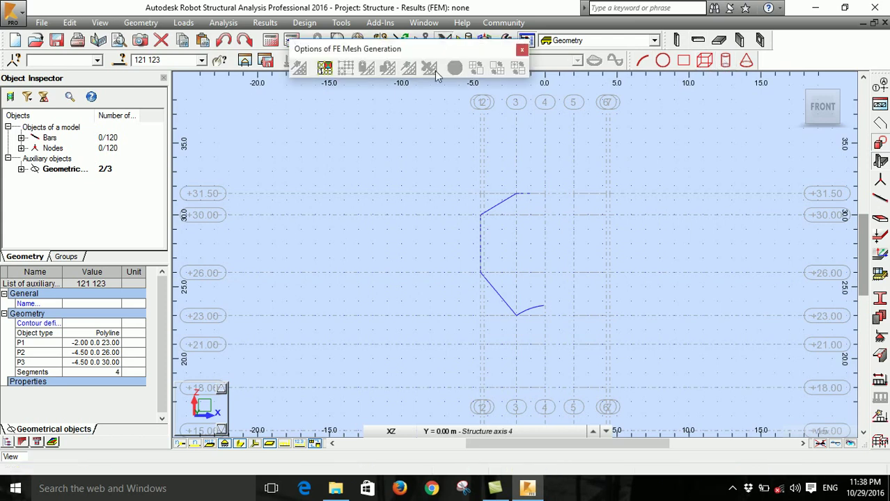
left_click(523, 49)
left_click(425, 39)
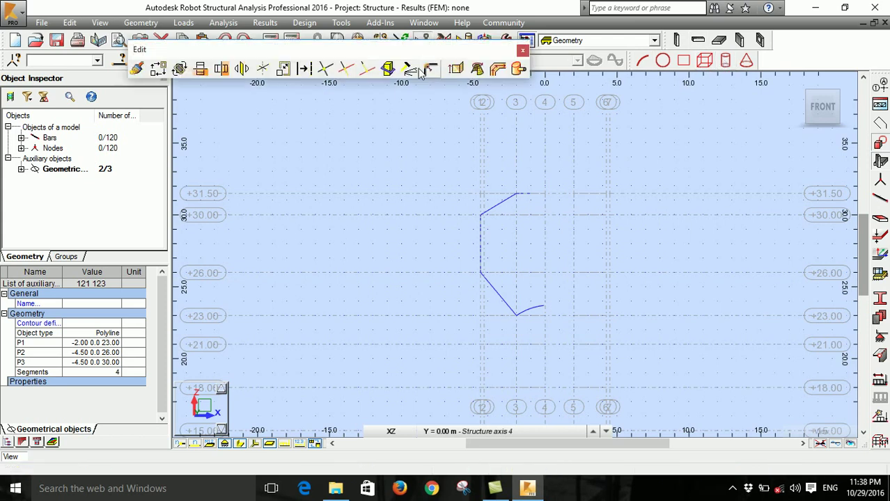
left_click(477, 68)
left_click(544, 315)
left_click(547, 193)
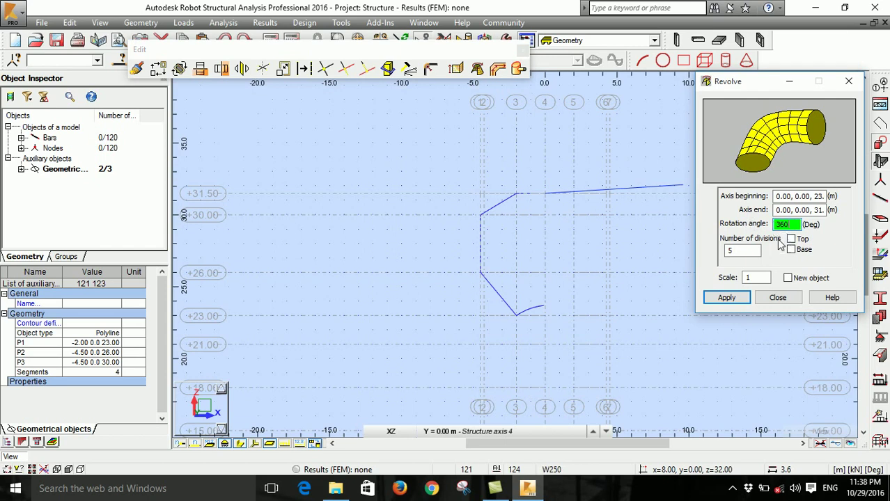
left_click(742, 252)
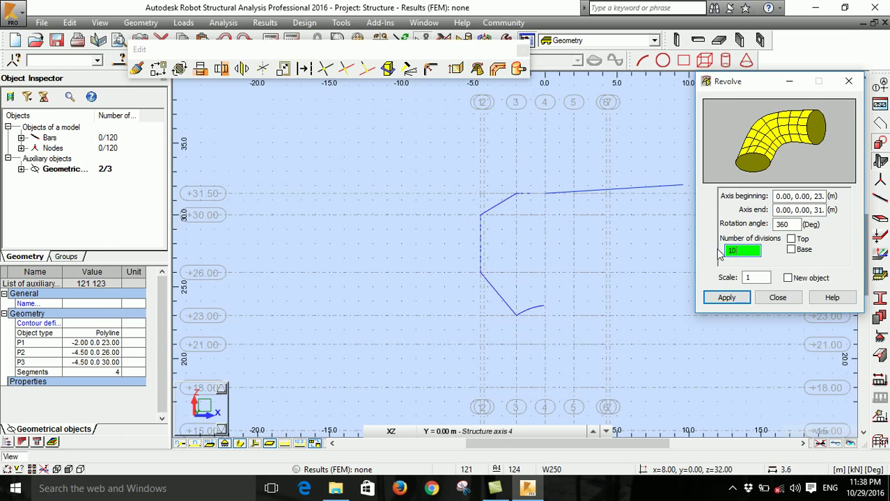
left_click(726, 298)
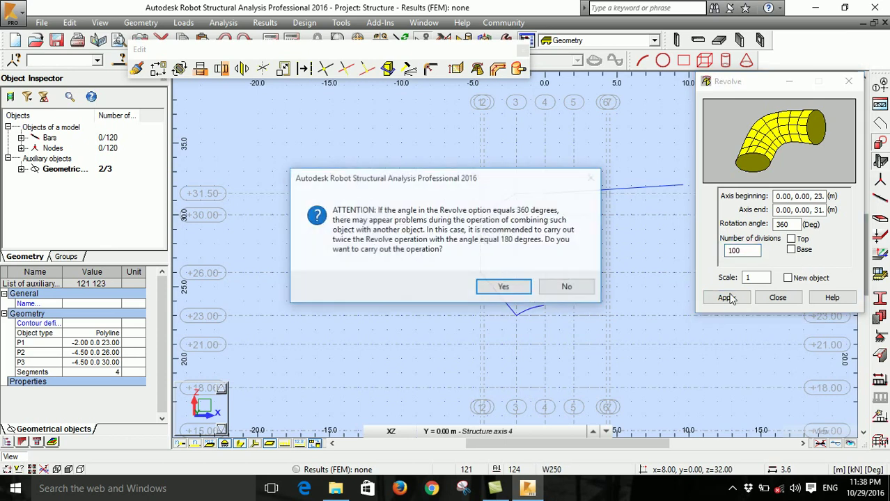
left_click(511, 288)
left_click(848, 81)
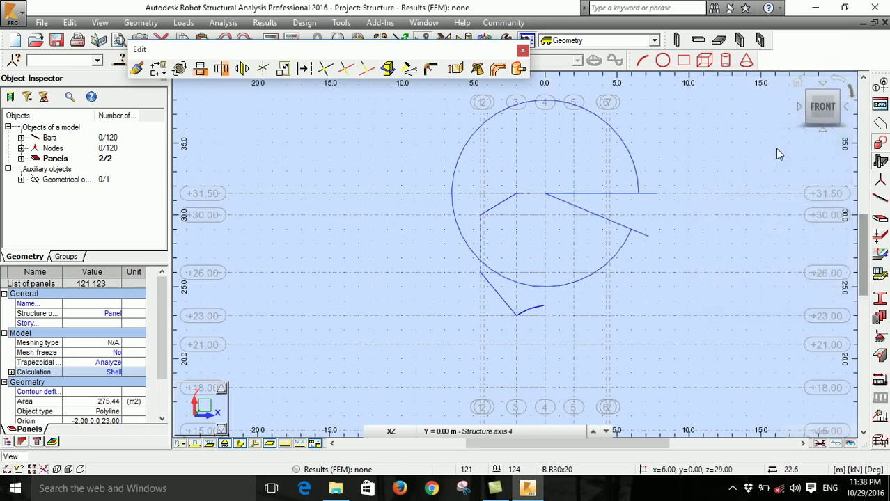
- Examine the revolved shell and its ring beams in 3D from an angled view, with the selection cleared
left_click(799, 83)
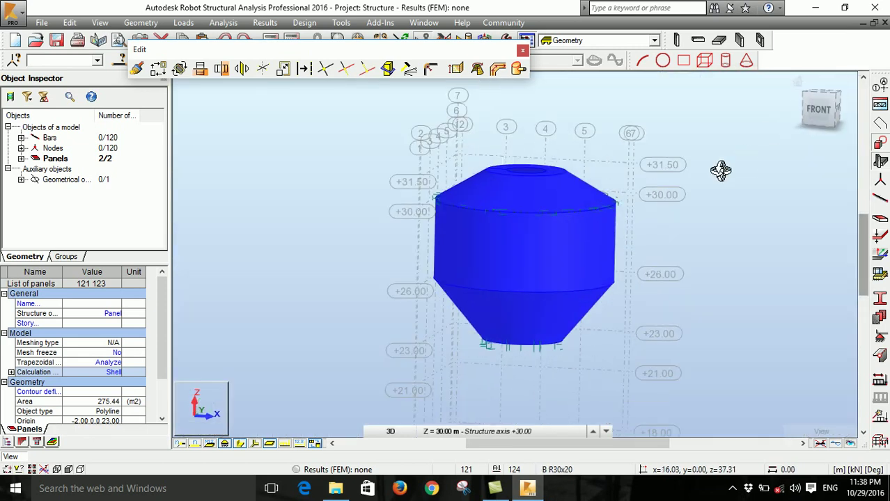
scroll(696, 182, "down", 2)
scroll(586, 194, "up", 3)
key("Escape")
scroll(621, 203, "down", 3)
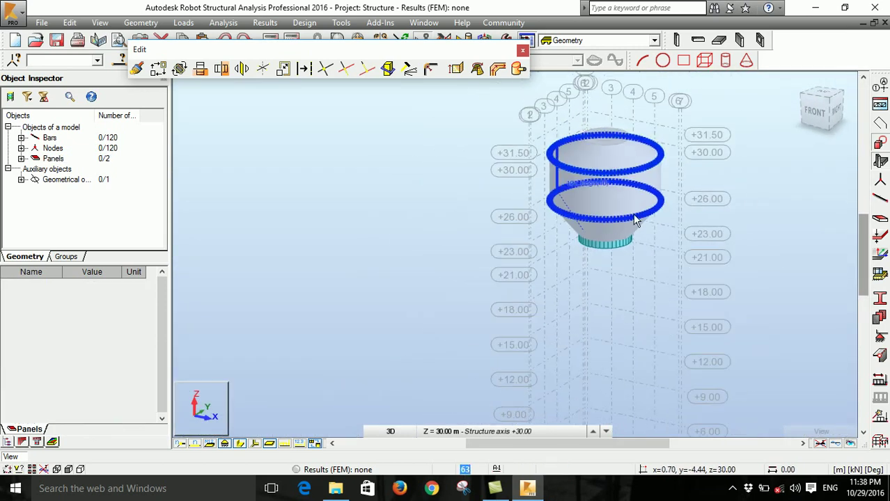
scroll(635, 214, "down", 2)
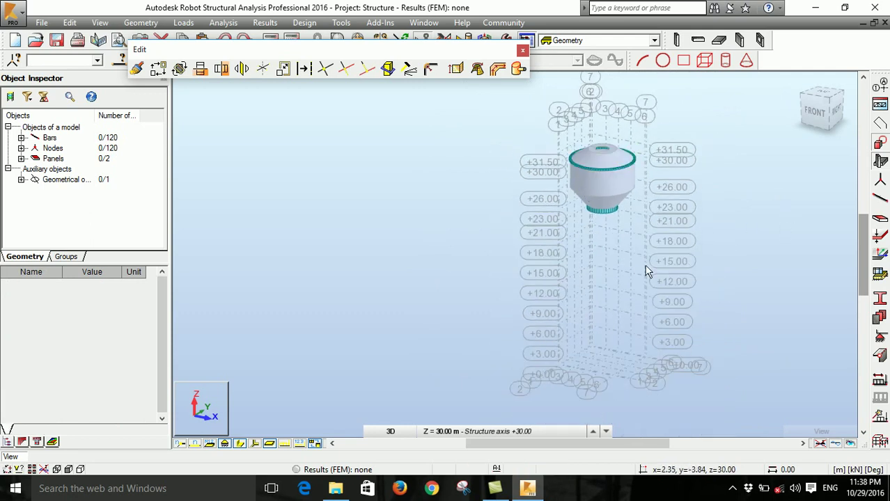
scroll(600, 328, "up", 3)
scroll(545, 282, "down", 1)
scroll(548, 270, "down", 2)
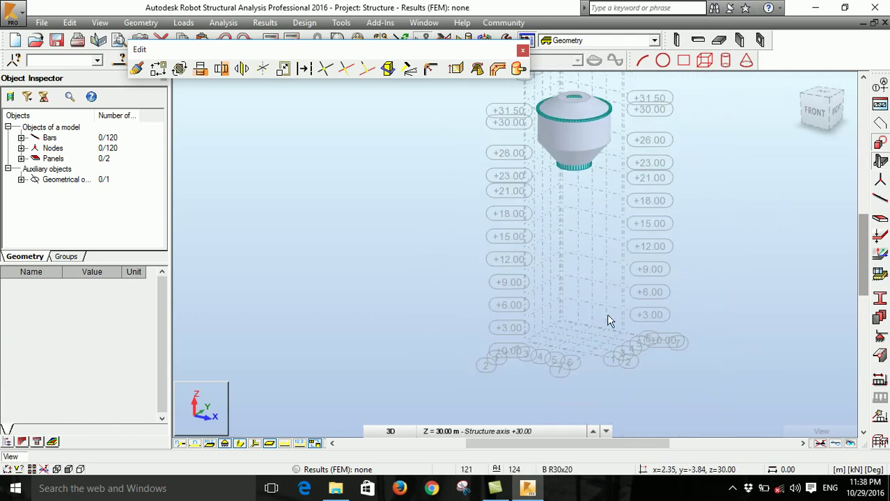
- Switch to the XY view at the Base level, Z = 0.00 m, and frame the structure axes
left_click(436, 432)
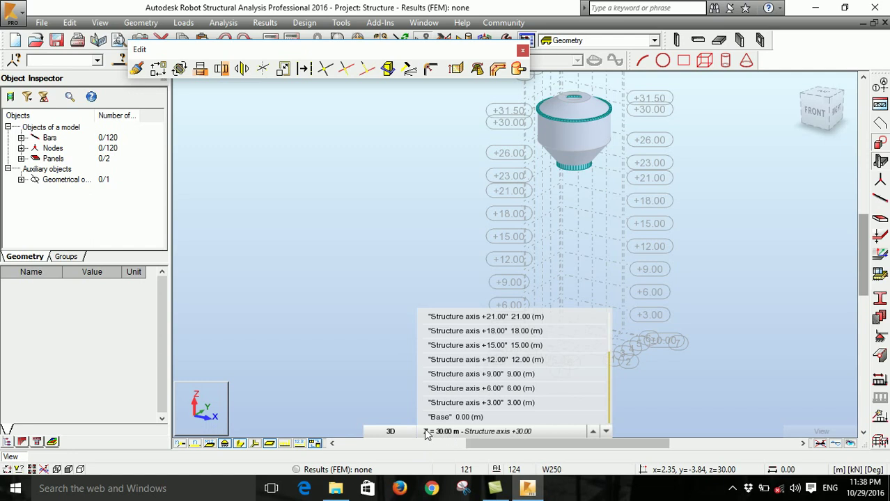
left_click(391, 431)
left_click(390, 432)
left_click(390, 431)
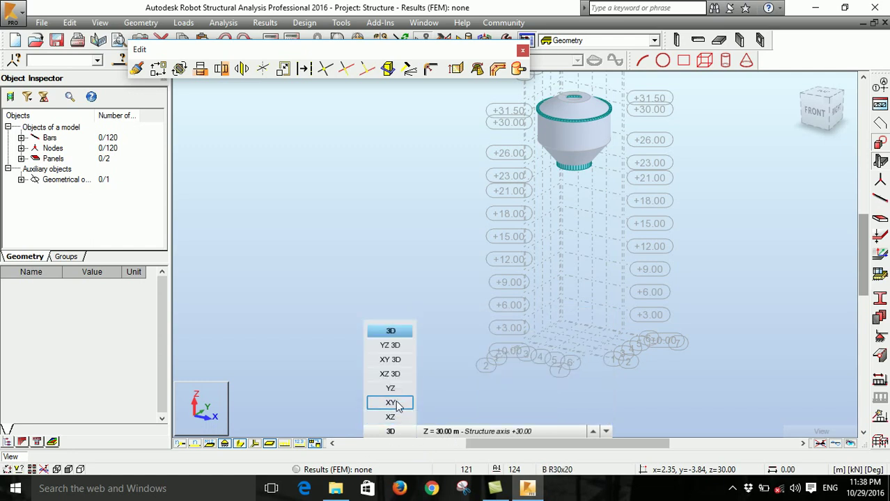
left_click(390, 403)
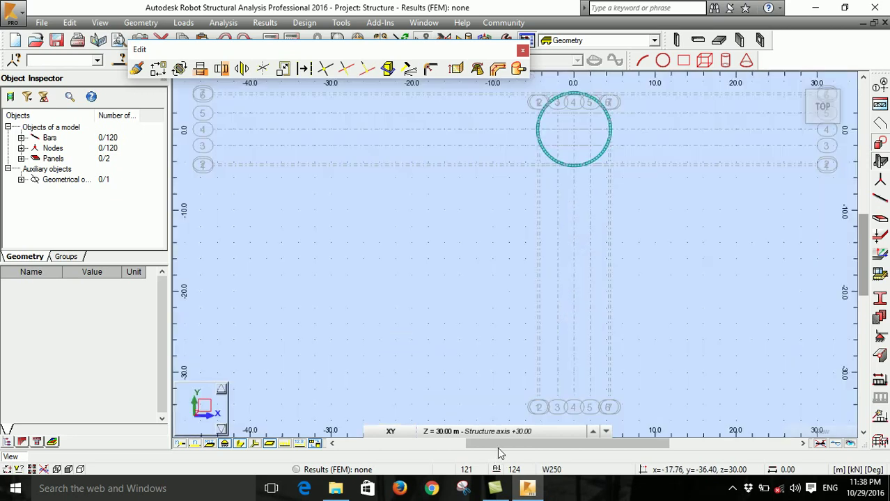
left_click(478, 433)
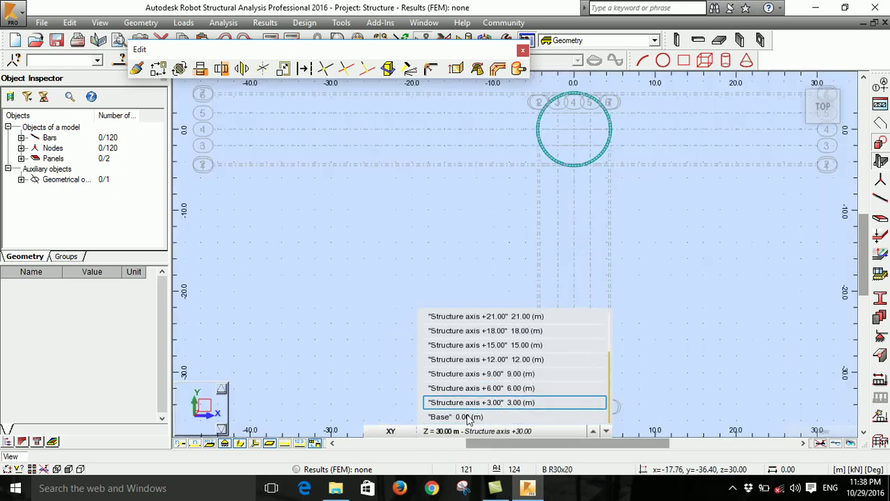
left_click(460, 417)
scroll(500, 327, "down", 3)
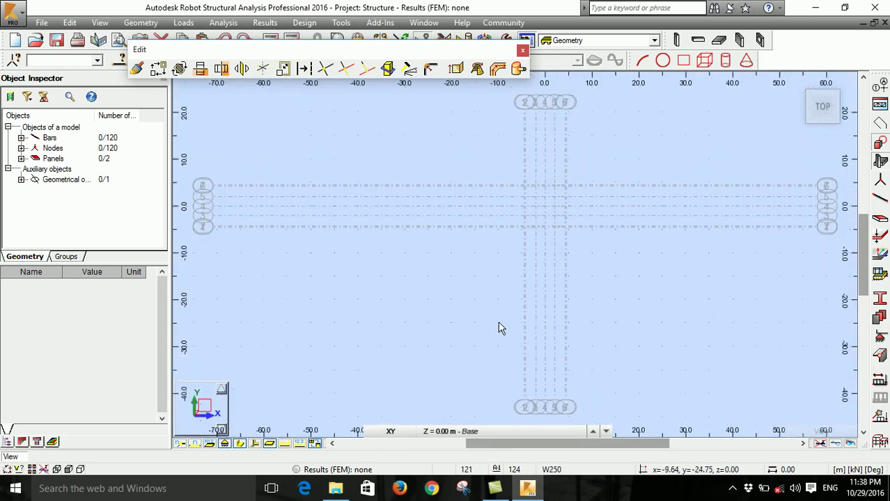
scroll(535, 226, "up", 4)
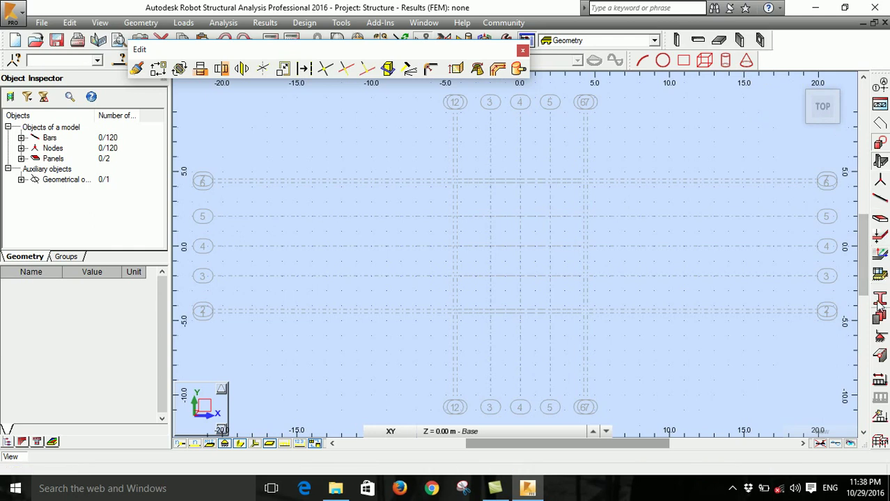
- Choose W 16x40 as the current bar section
left_click(880, 234)
left_click(589, 153)
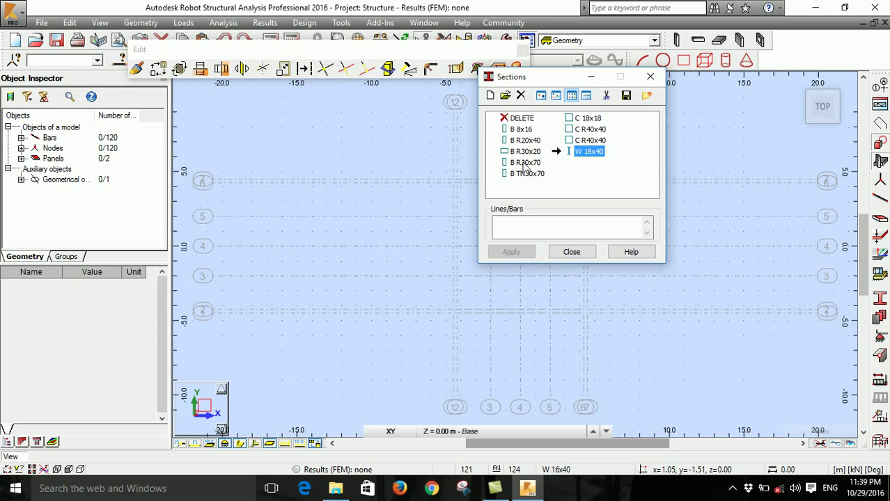
left_click(571, 252)
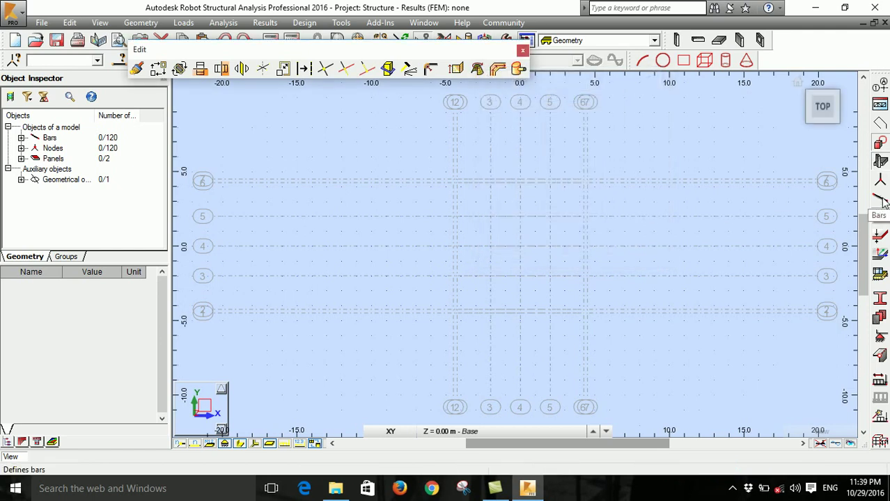
- Draw a center-radius circle of bars at the Base level, centred on the origin, radius 4.25 m, discretized into 6 edges
left_click(662, 60)
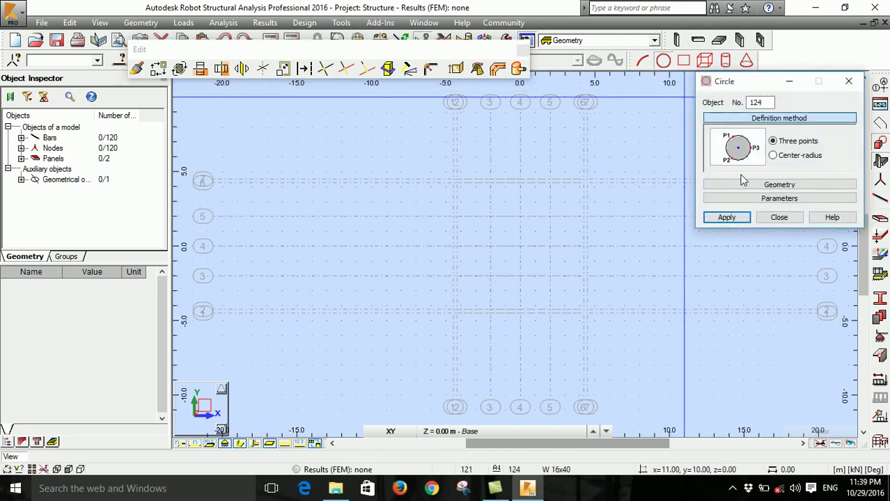
left_click(770, 199)
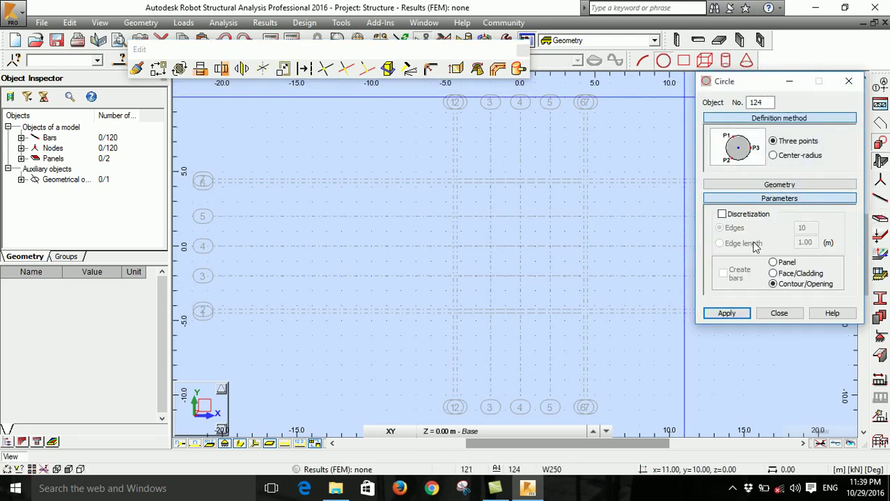
left_click(774, 156)
left_click(723, 216)
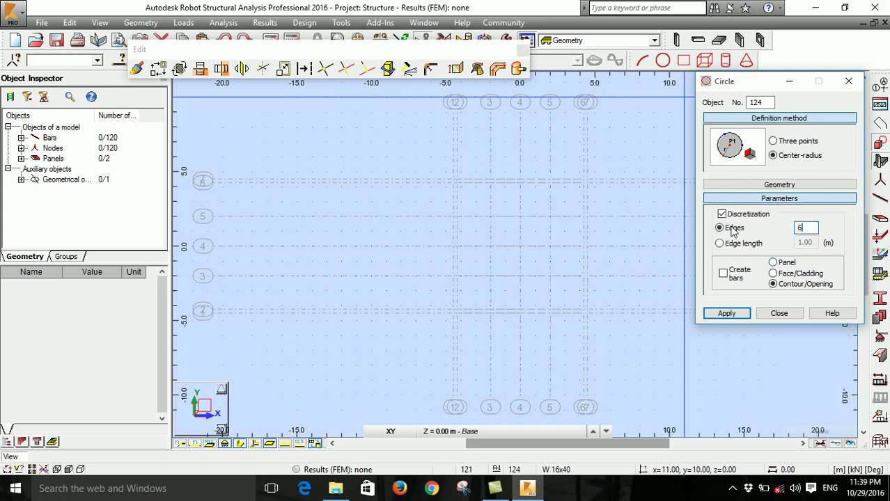
left_click(724, 274)
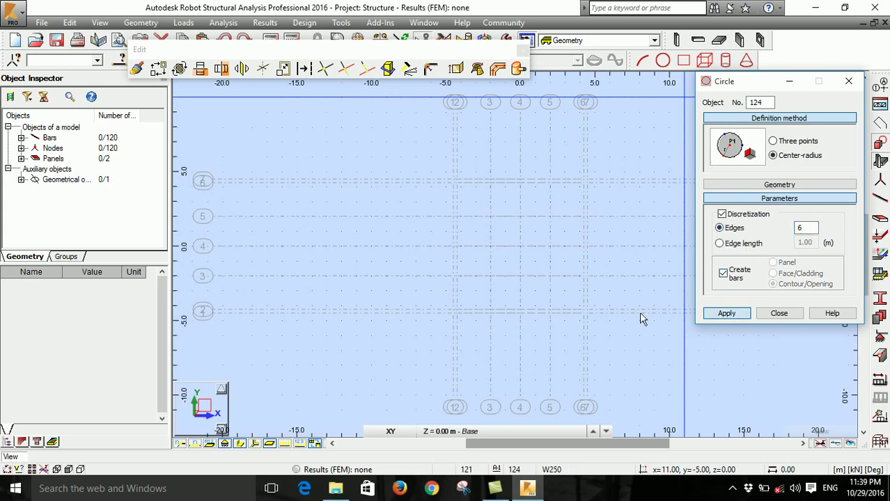
left_click(521, 249)
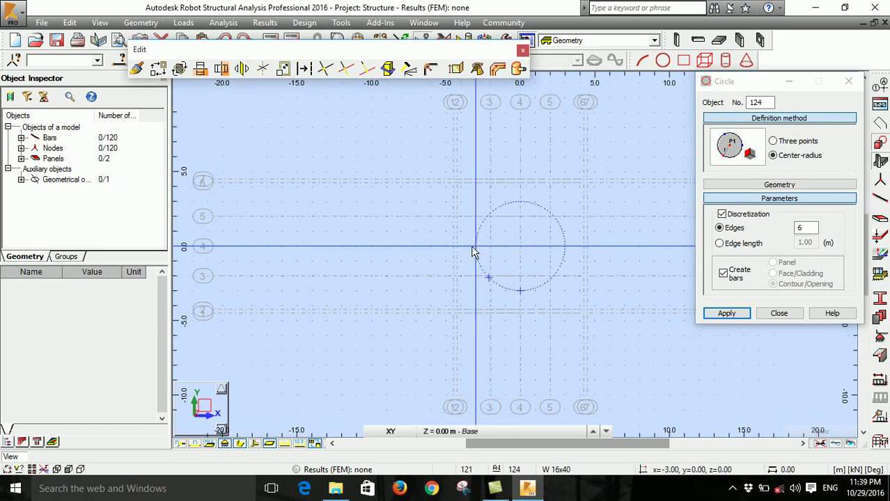
left_click(456, 244)
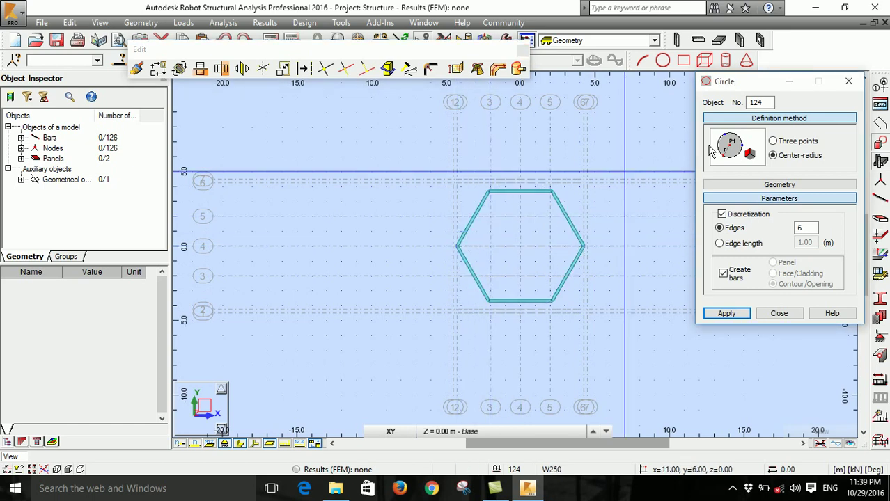
left_click(847, 83)
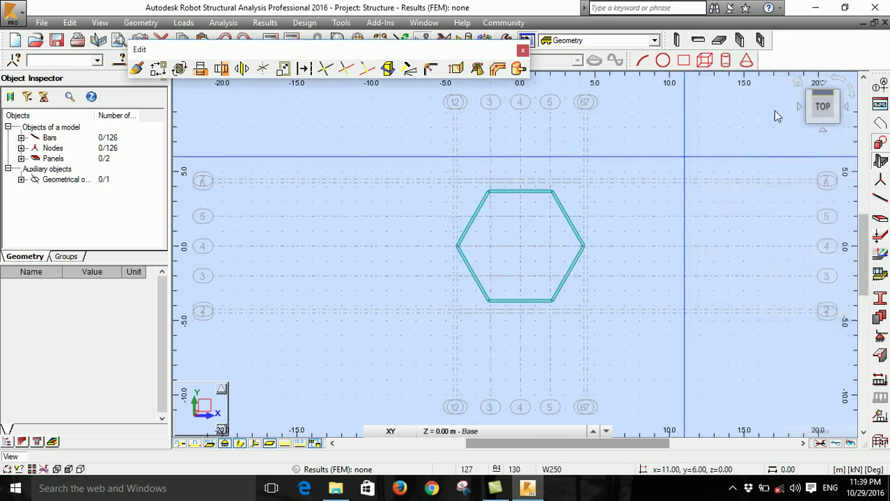
- Change the XY working level to Structure axis +23.00
left_click(424, 431)
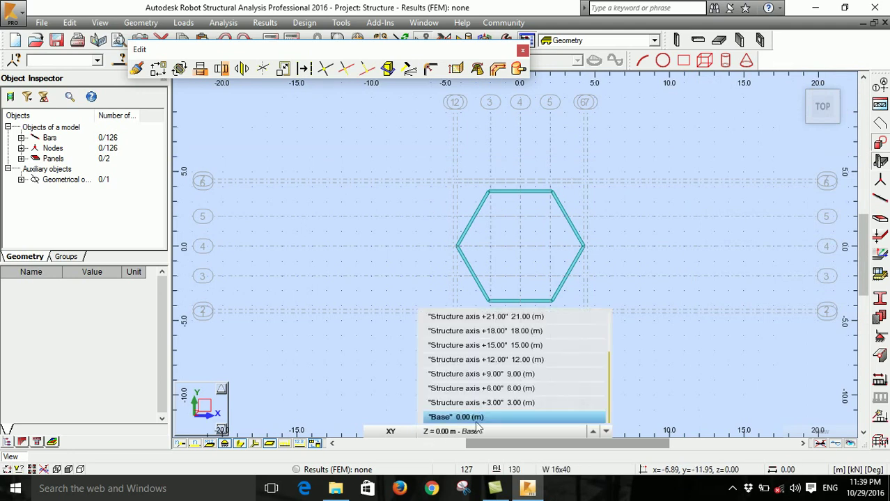
scroll(495, 376, "up", 1)
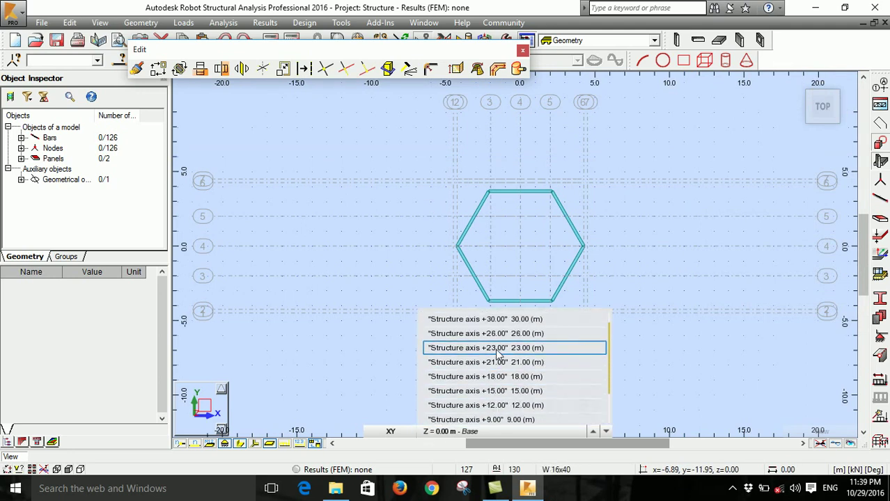
left_click(498, 348)
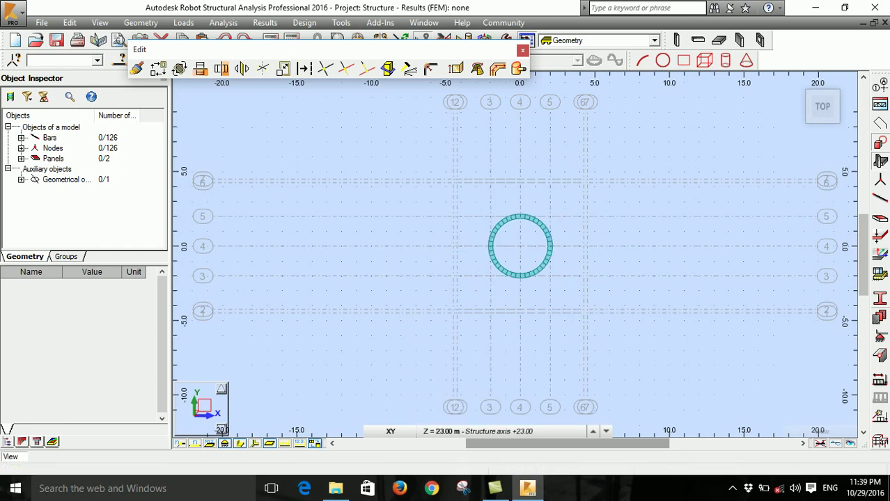
- Draw a center-radius circle of bars discretized into 6 edges, centred on the origin at Z = 23.00 m, with radius 2 m
left_click(662, 60)
left_click(723, 214)
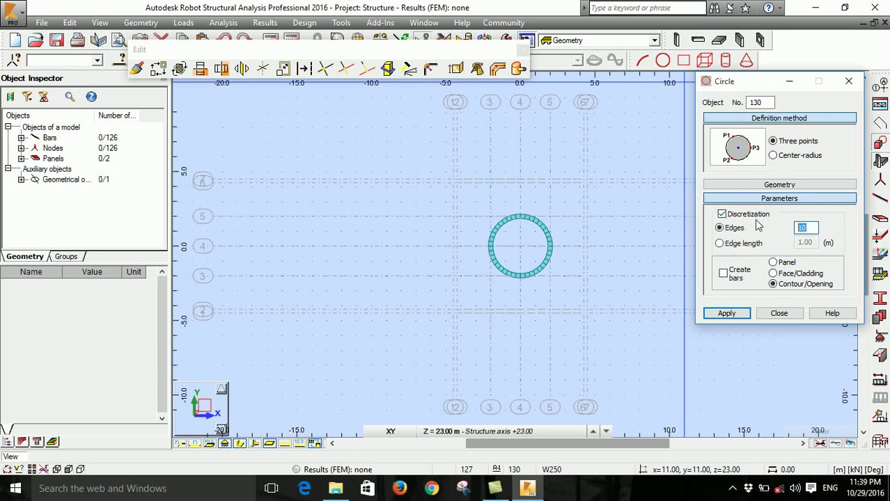
left_click(731, 274)
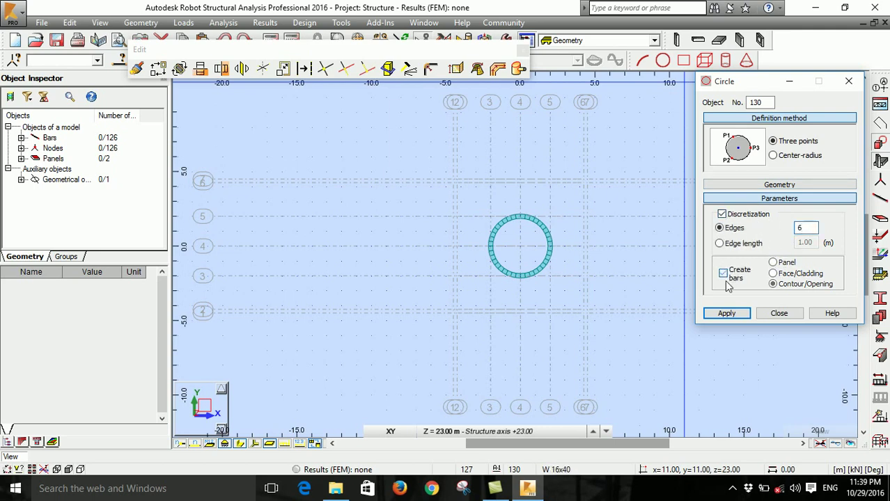
left_click(521, 247)
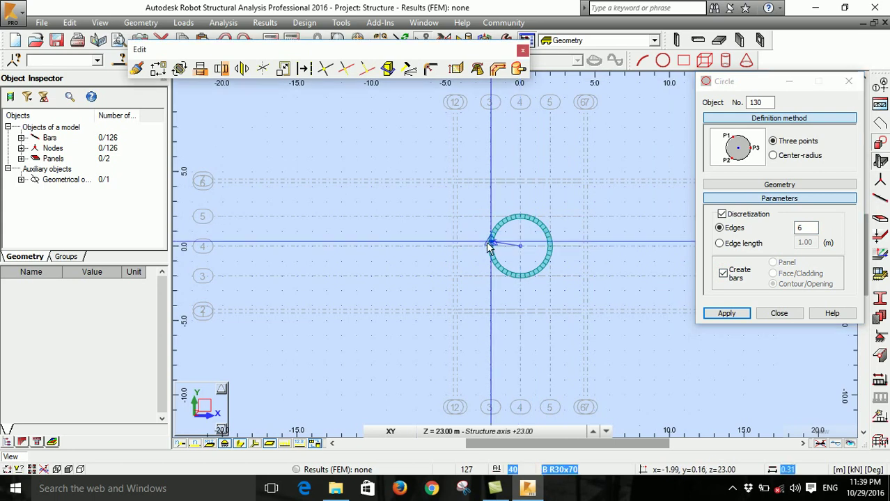
scroll(503, 255, "up", 4)
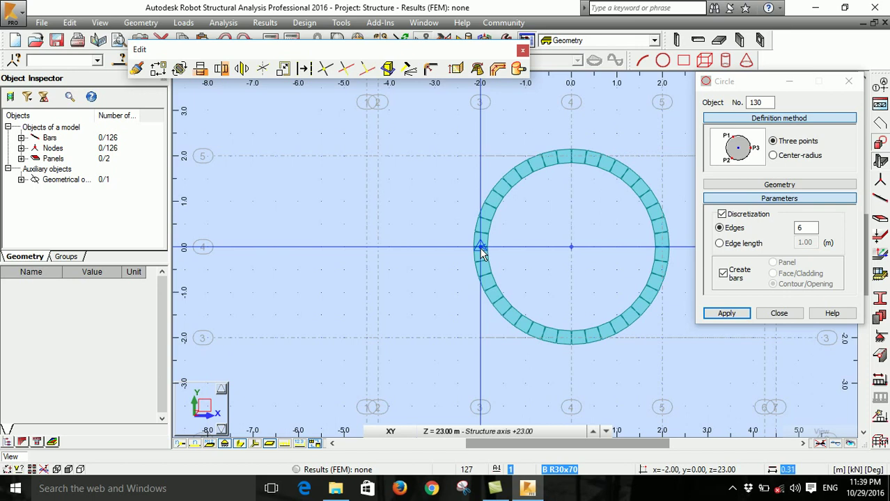
left_click(482, 252)
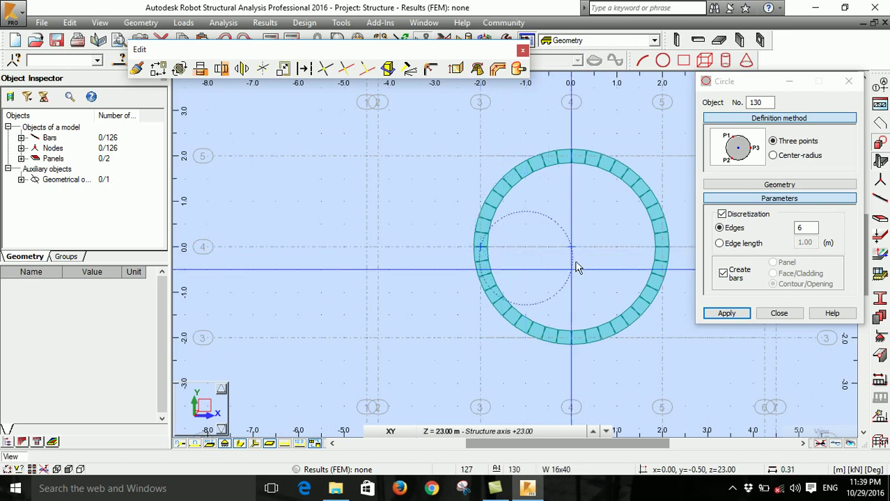
left_click(773, 157)
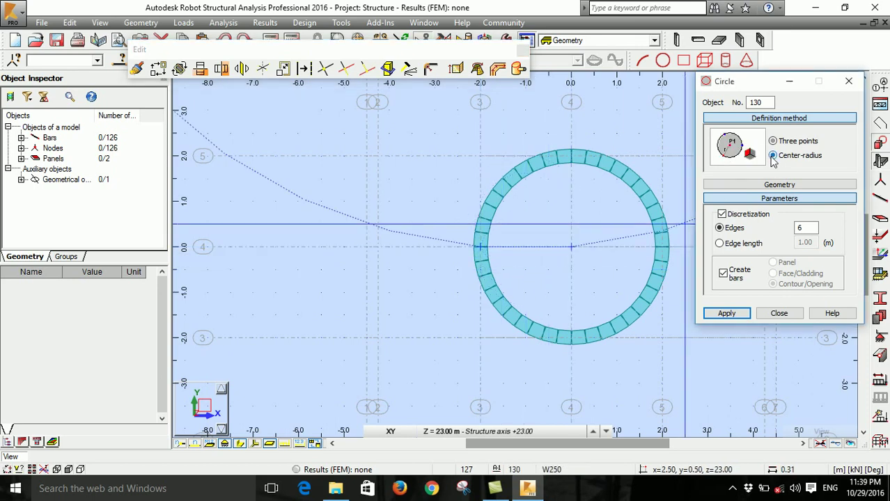
left_click(570, 247)
left_click(482, 248)
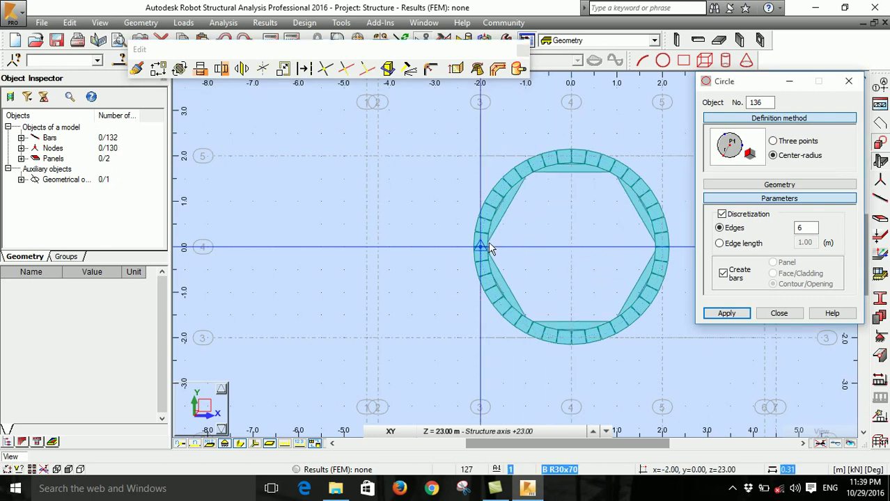
scroll(547, 227, "down", 2)
key("Escape")
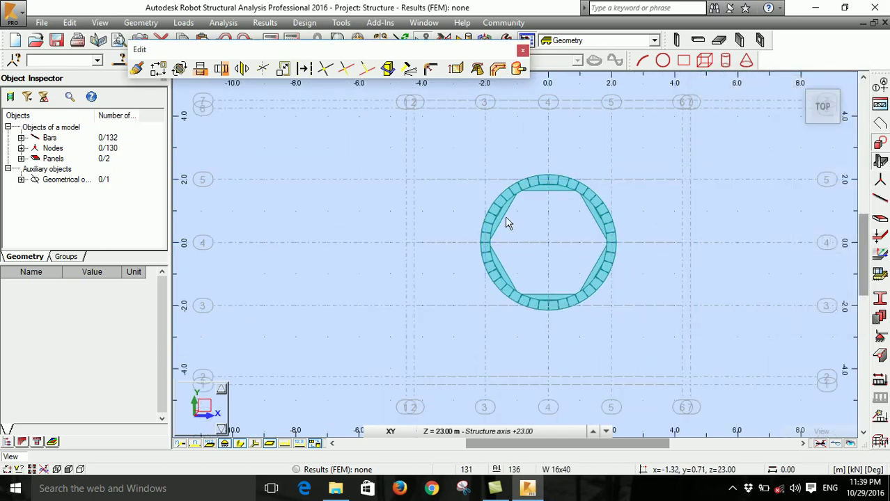
- Isolate the bars of both hexagons by selecting similar bars, and show them in a tilted 3D view with the selection cleared
left_click(501, 219)
right_click(505, 224)
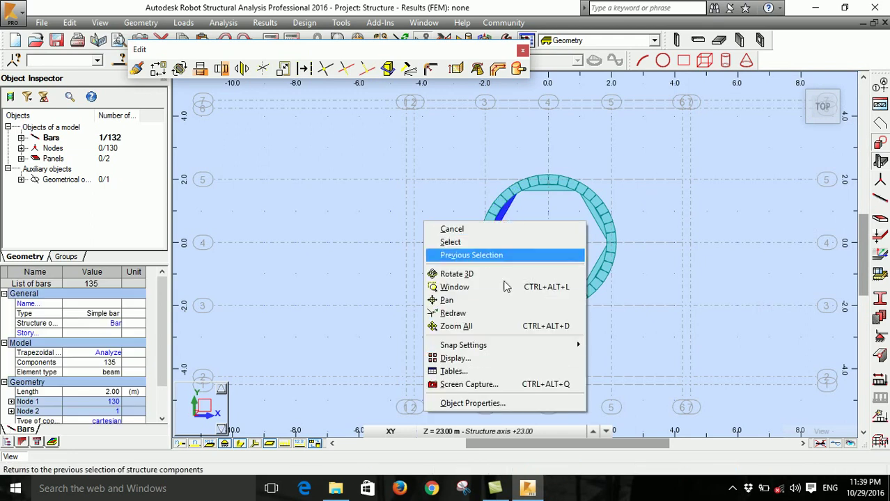
left_click(511, 214)
right_click(508, 211)
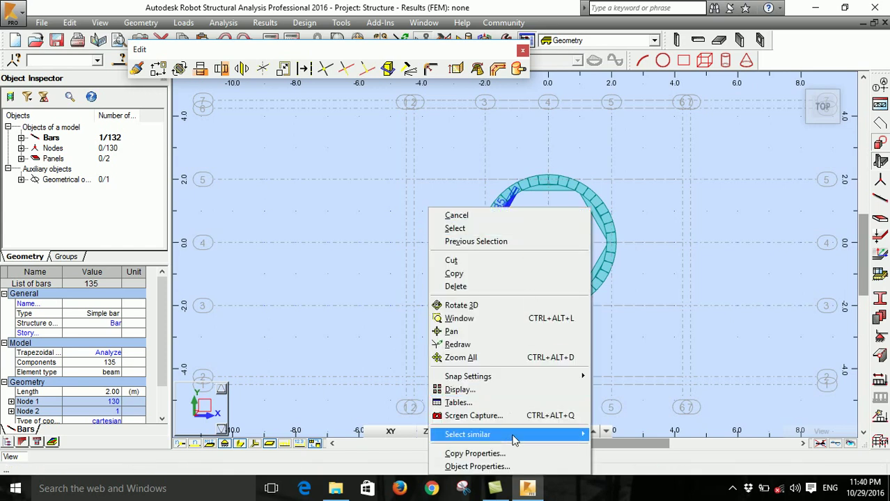
mouse_move(513, 434)
left_click(634, 376)
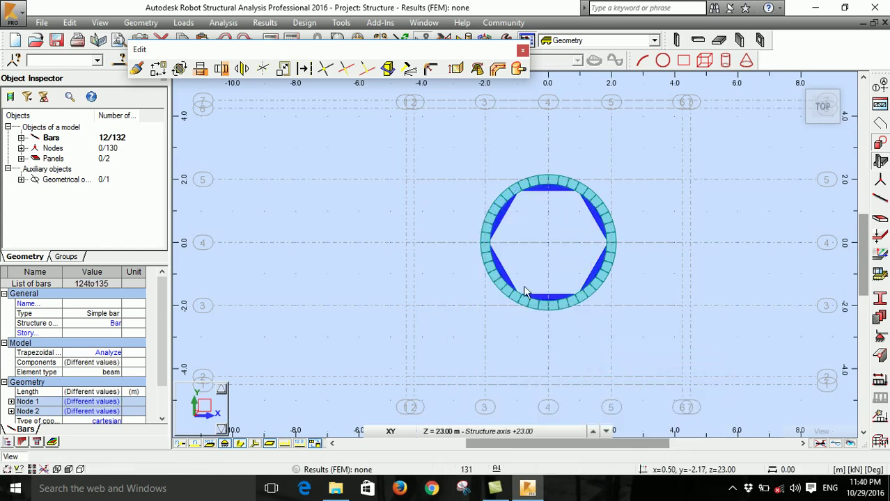
left_click(522, 49)
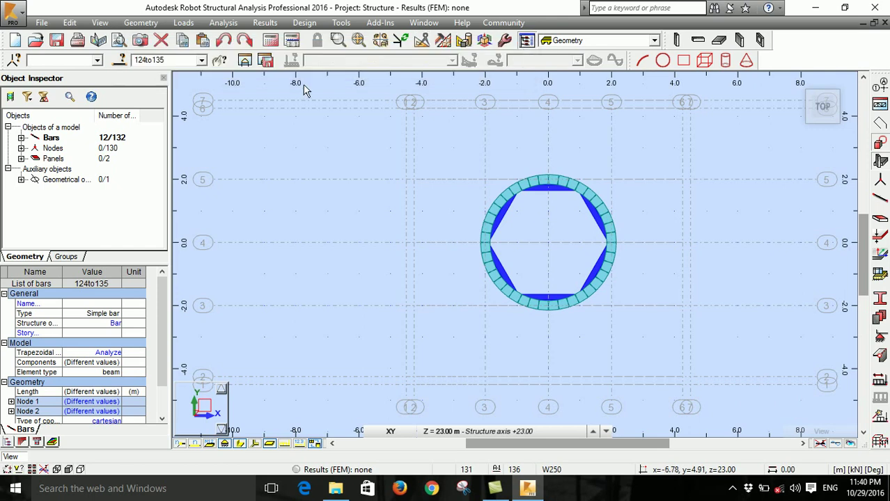
left_click(244, 61)
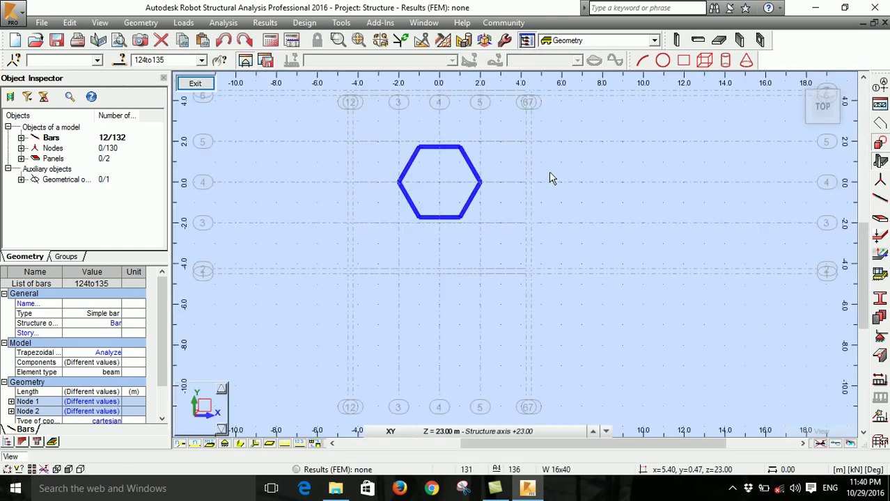
right_click(469, 175)
left_click(515, 226)
left_click_drag(515, 226, 544, 189)
left_click(610, 317)
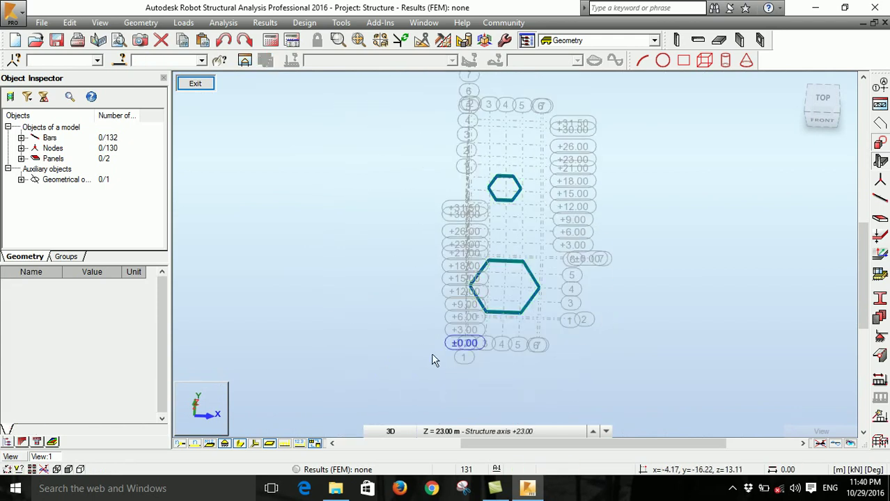
scroll(457, 354, "up", 2)
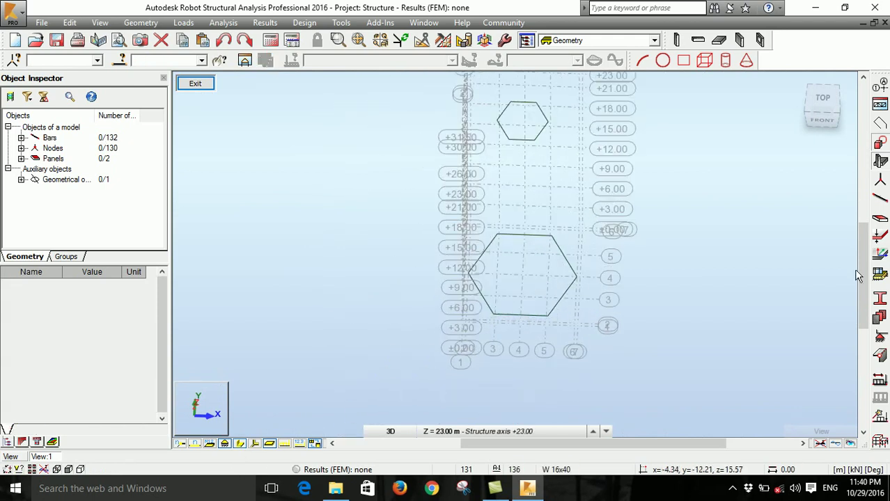
- Set the new bars to the RC Column type with section C R40x40
left_click(880, 198)
left_click(617, 148)
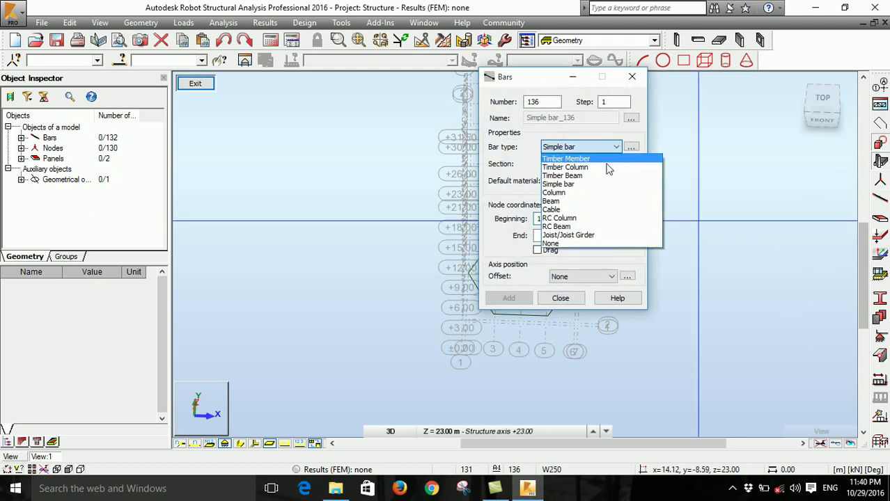
left_click(575, 220)
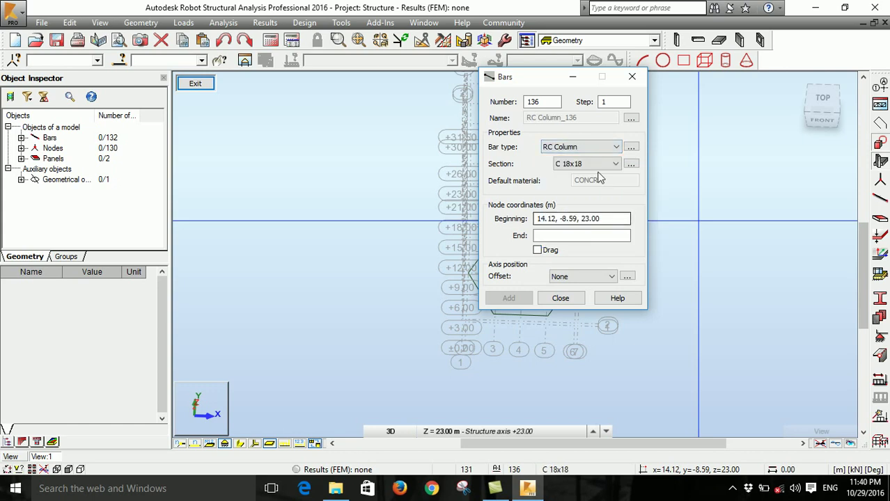
left_click(590, 164)
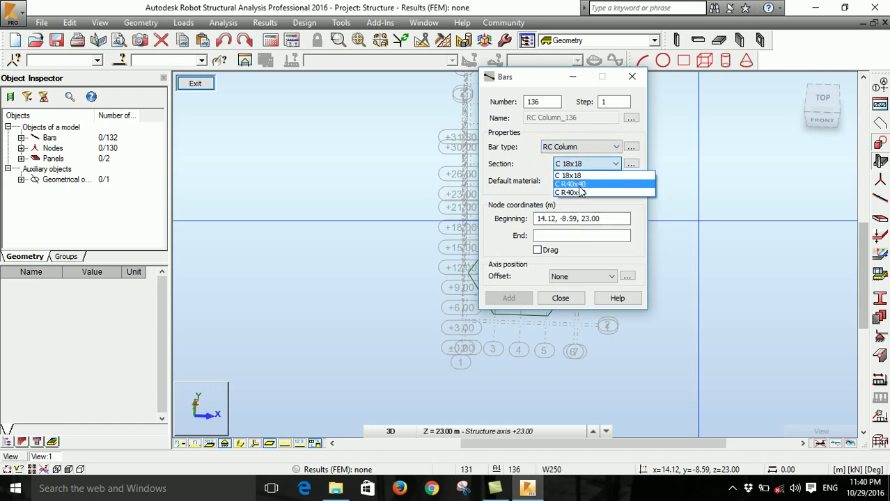
left_click(582, 187)
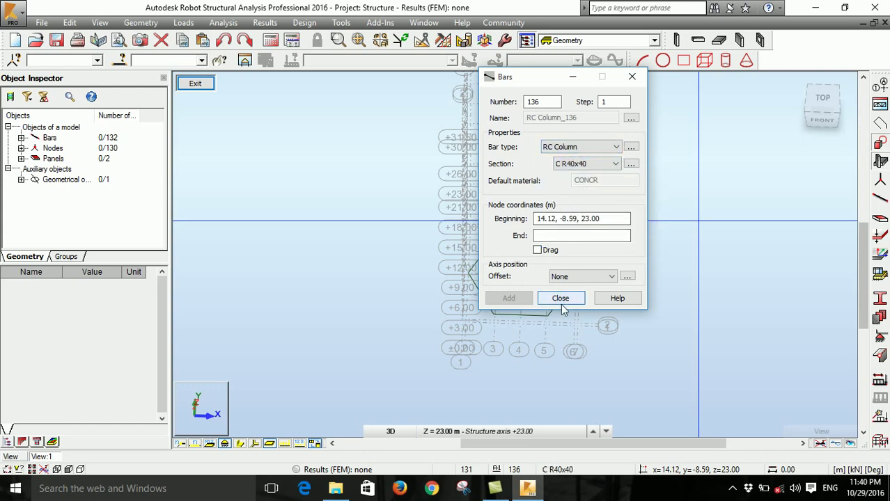
left_click(559, 218)
left_click_drag(550, 78, 722, 119)
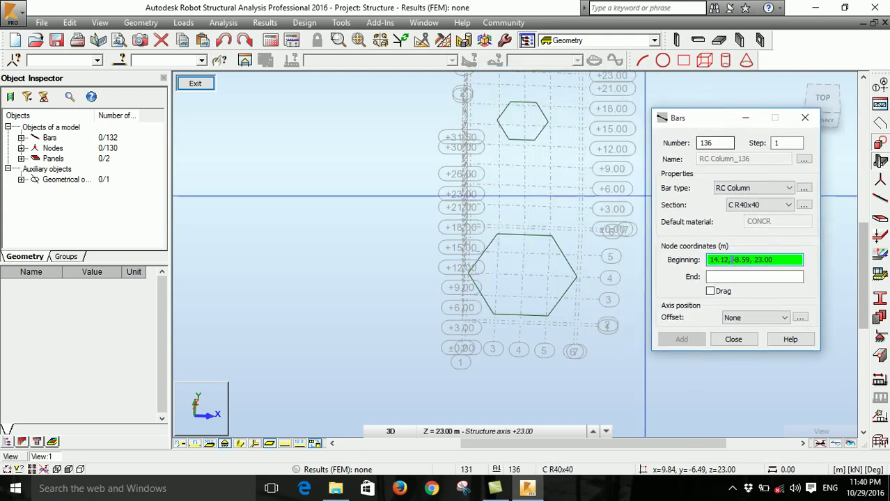
- Add two RC columns from the base hexagon's corners at x = ±2.13, y = -3.68 to the matching upper corners at x = ±1.00, y = -1.73
left_click(494, 323)
left_click(508, 140)
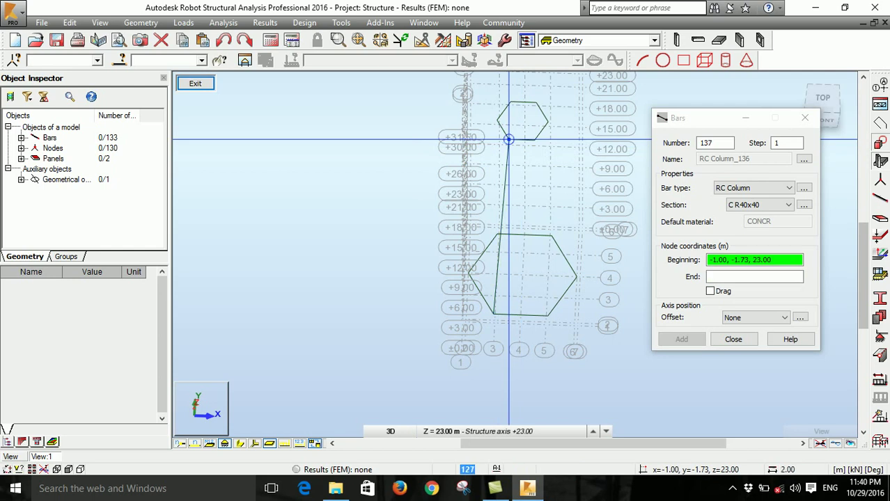
left_click(547, 317)
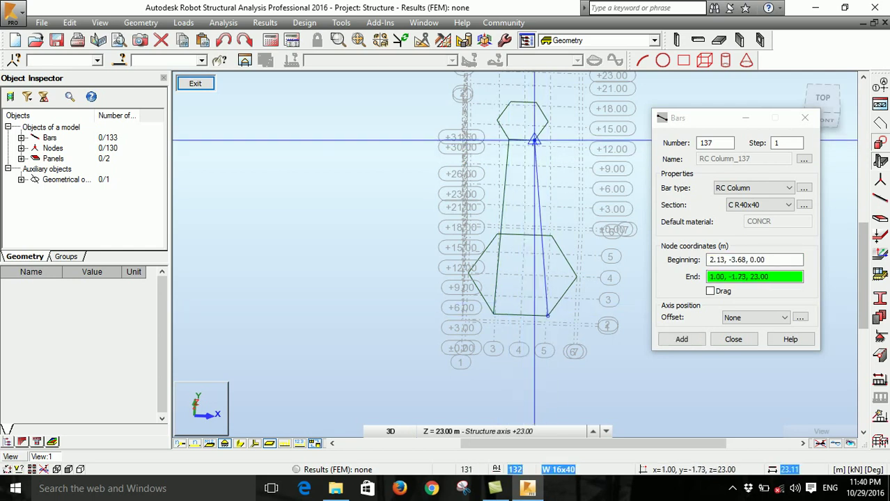
left_click(534, 140)
- Try to add an RC column from the base hexagon's corner at (4.25, 0, 0) to the matching corner of the upper hexagon
middle_click_drag(575, 278, 548, 327, "shift")
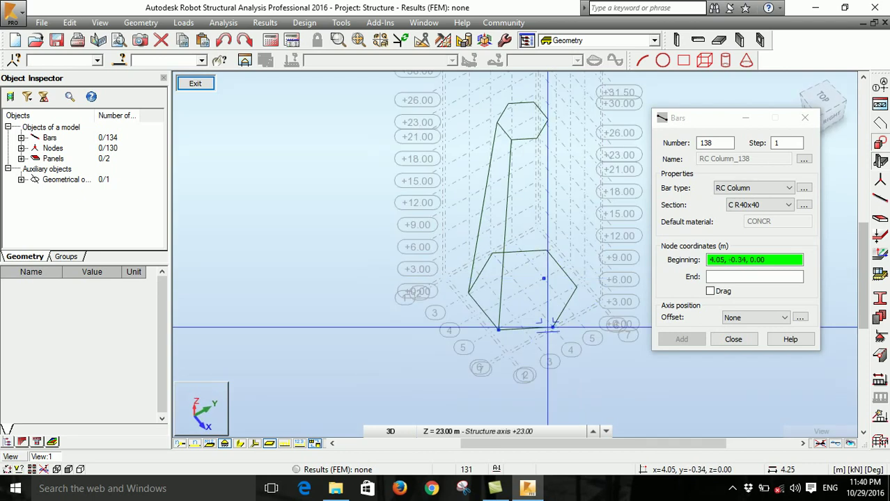
left_click(551, 327)
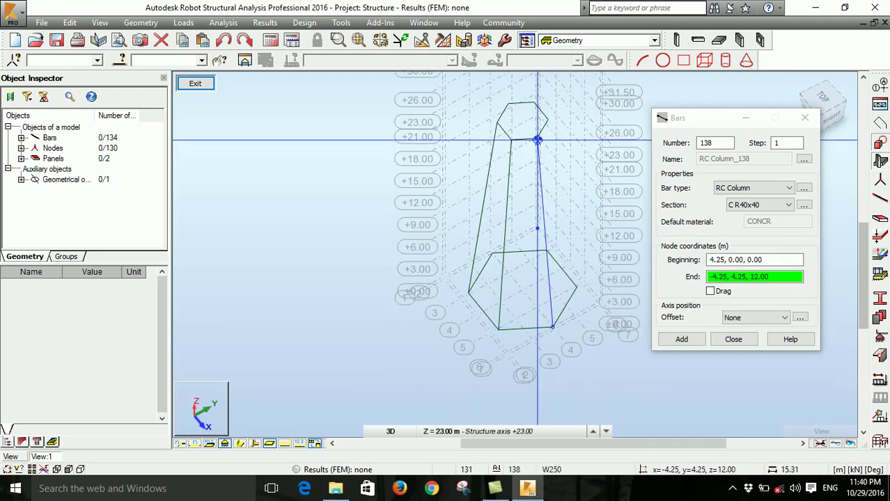
left_click(539, 139)
middle_click_drag(540, 139, 513, 124, "shift")
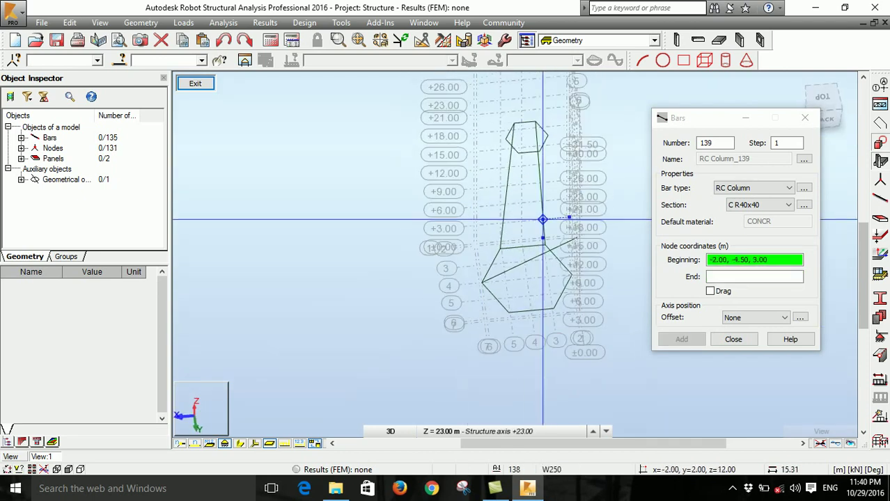
- Undo the last column and try again to add one from the base hexagon's corner at (4.25, 0, 0) to the upper hexagon
key("ctrl+z")
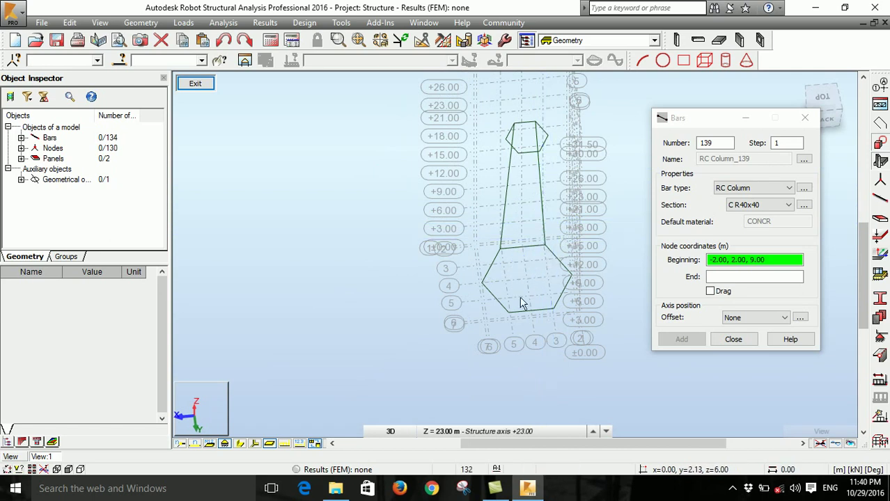
left_click(726, 259)
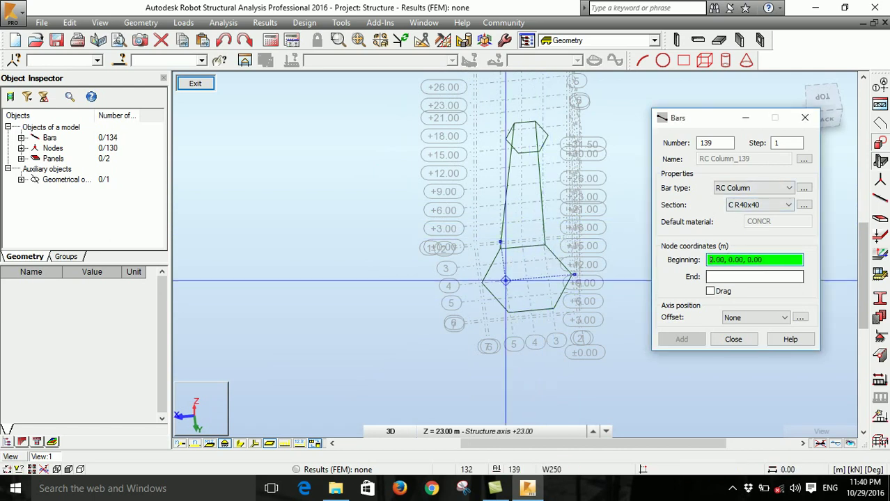
left_click(481, 282)
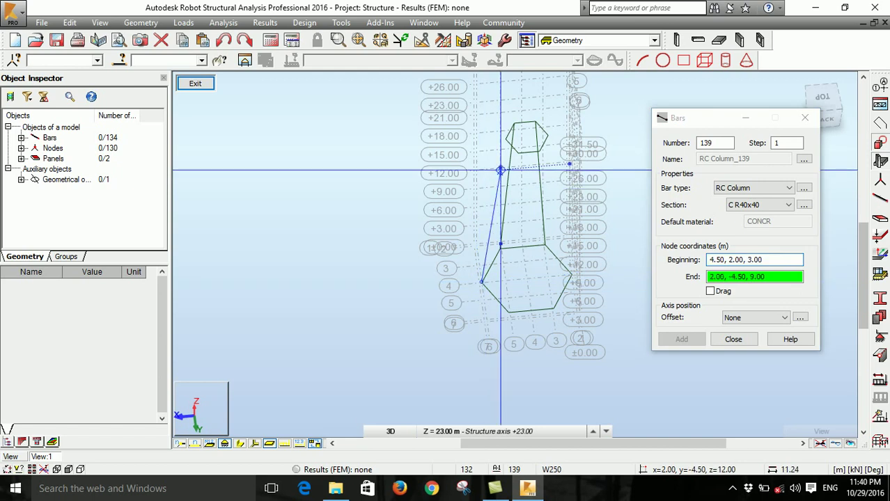
left_click(537, 136)
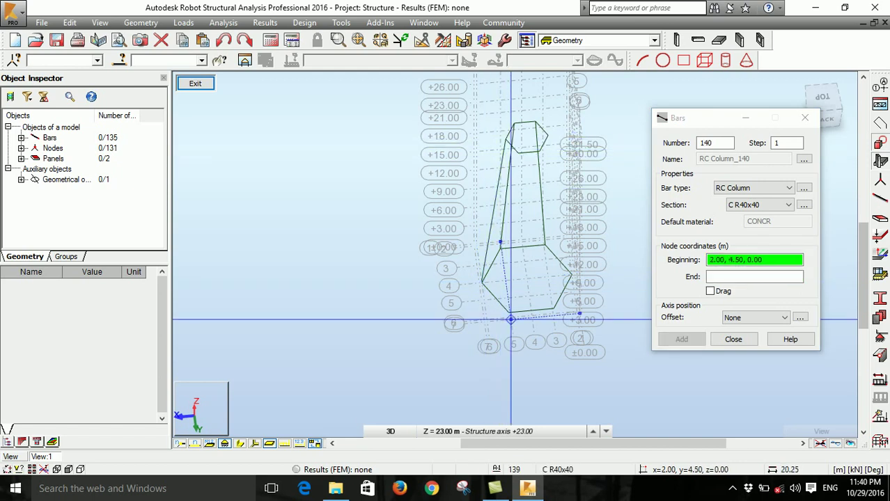
- Add RC columns from the base hexagon's corners at (2.13, 3.68), (-2.13, 3.68) and (-4.25, 0) to the matching corners at +23.00 m
left_click(508, 310)
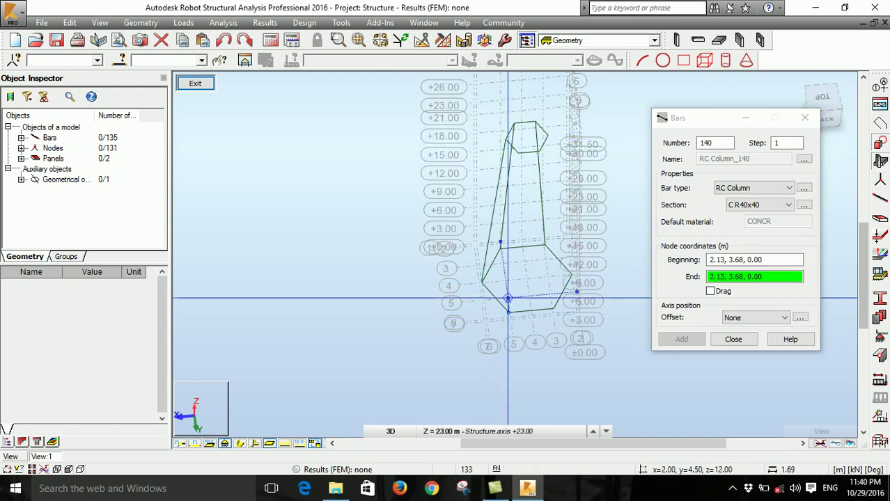
left_click(523, 151)
middle_click_drag(523, 167, 484, 188, "shift")
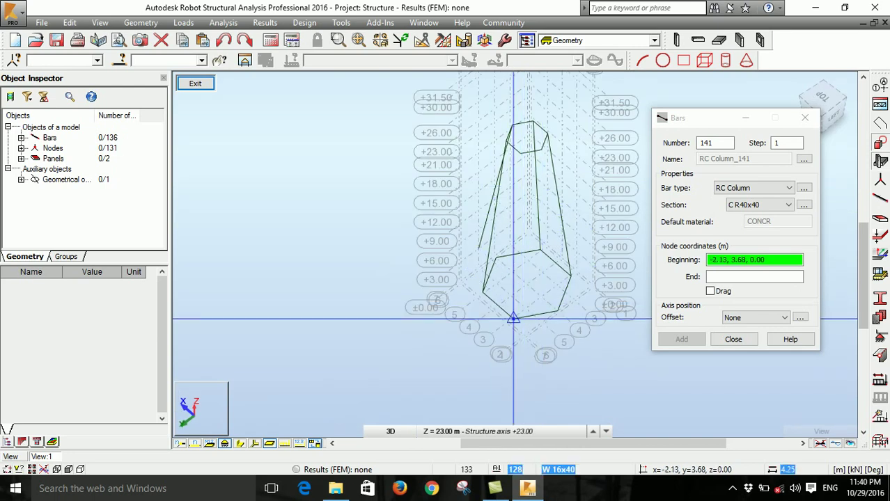
left_click(513, 319)
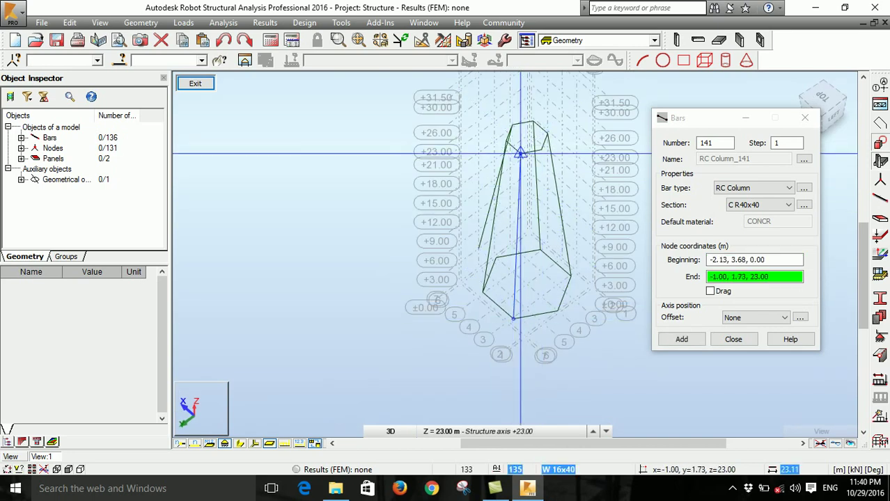
left_click(520, 152)
left_click(557, 310)
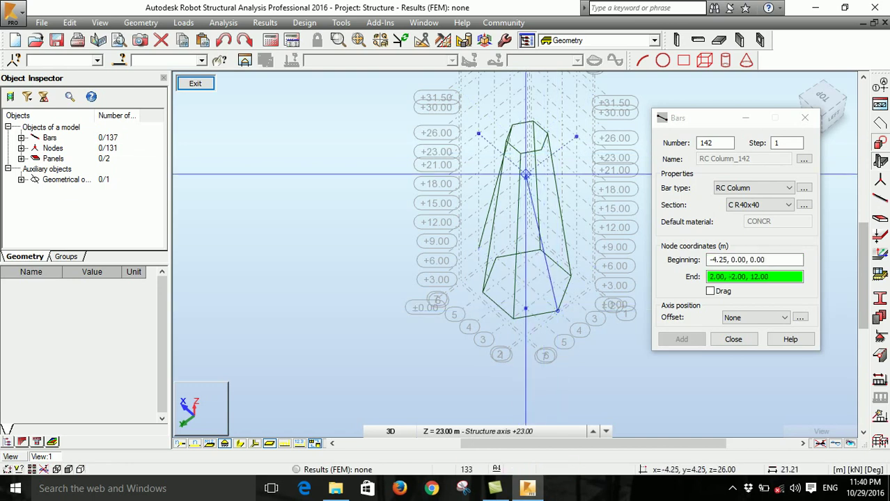
left_click(541, 151)
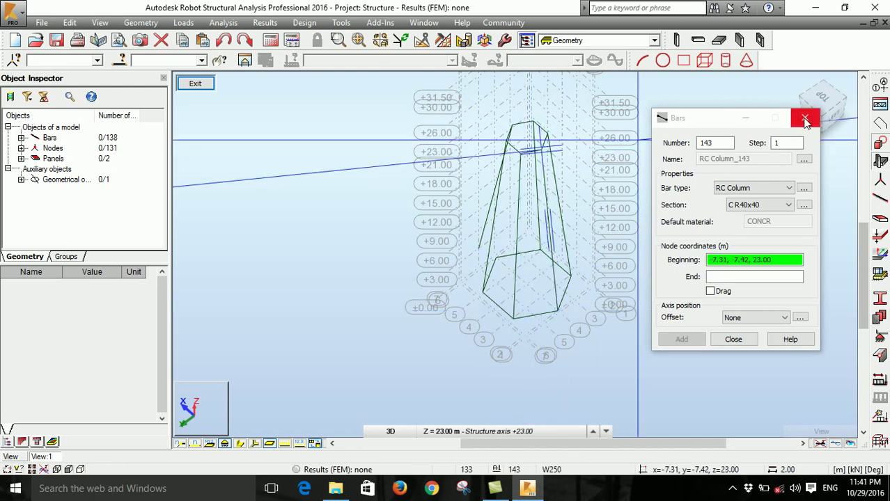
- Select the misplaced column that starts off the base hexagon's corner and delete it
right_click(327, 190)
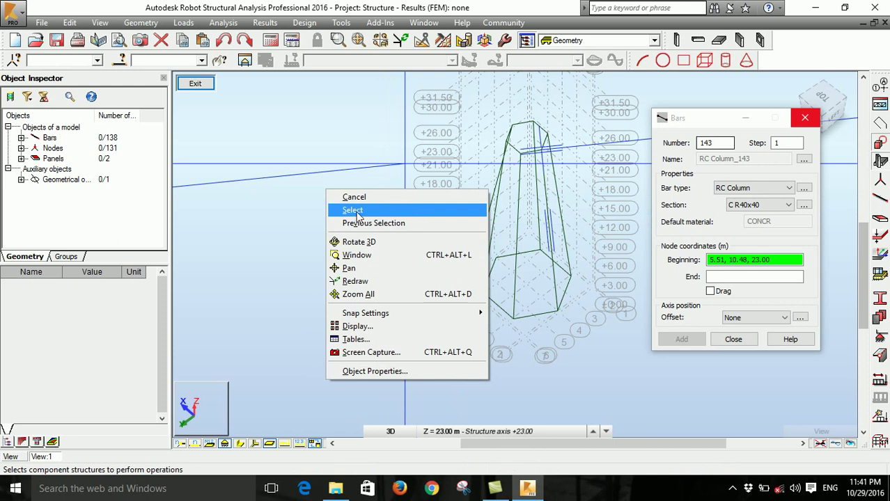
left_click(354, 210)
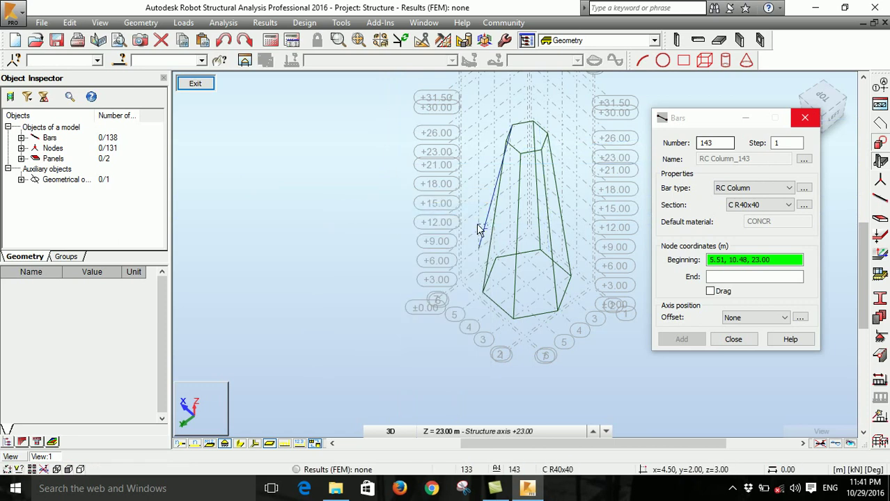
left_click(479, 229)
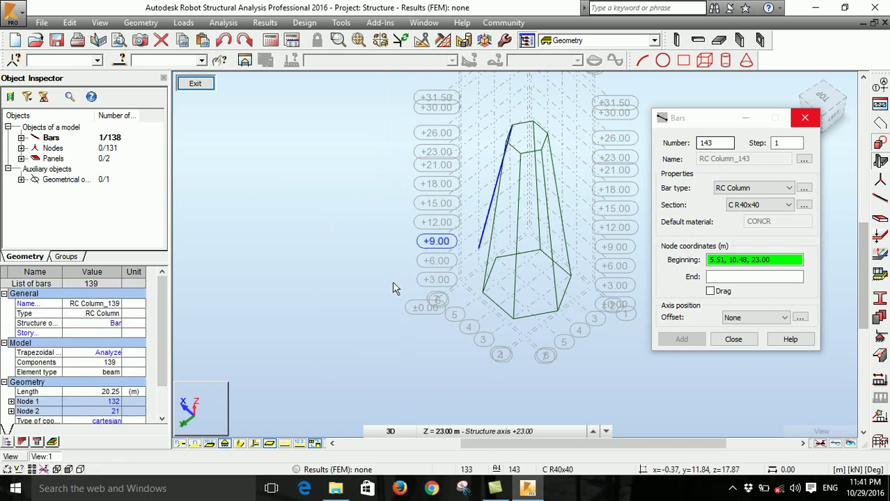
left_click(161, 40)
- Try to add an RC column from (4.50, 0.00, 0.00) to the matching upper hexagon corner, and undo it
middle_click_drag(315, 151, 327, 161, "shift")
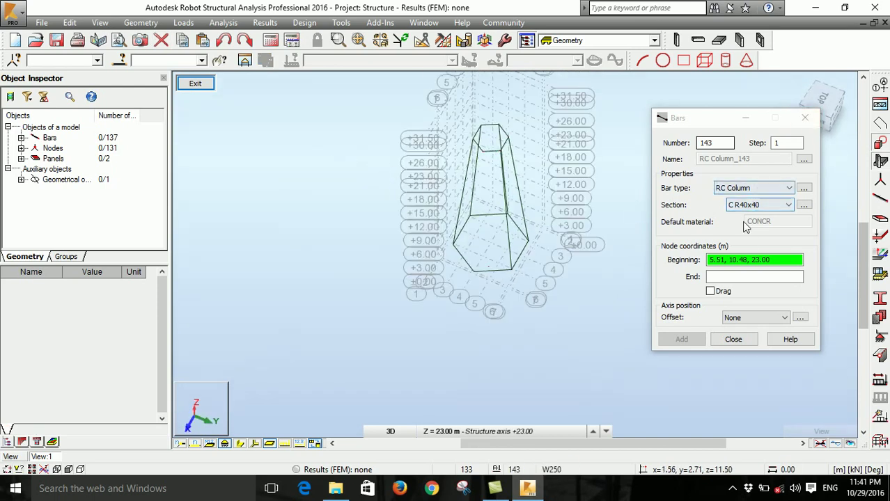
left_click(473, 272)
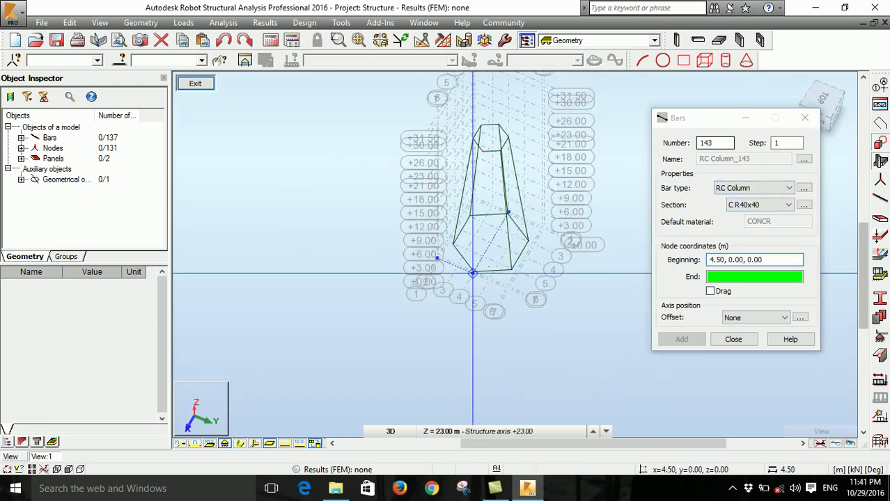
left_click(478, 144)
scroll(486, 279, "up", 3)
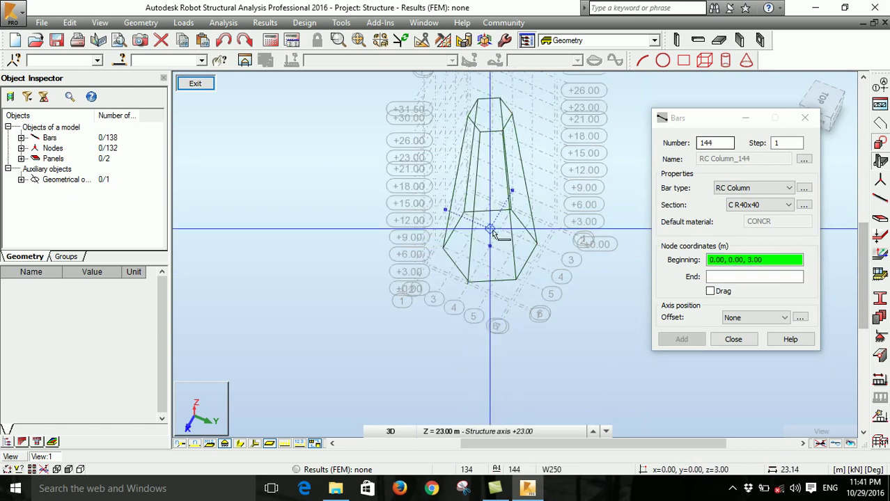
scroll(486, 298, "up", 3)
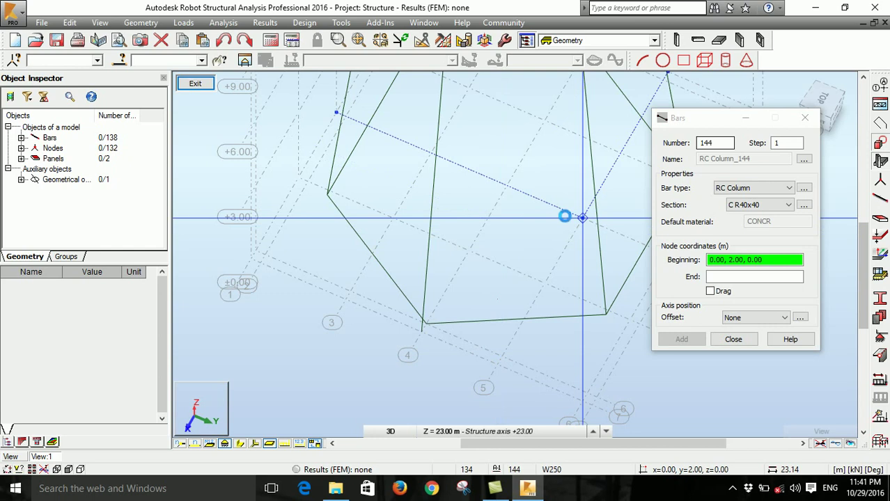
key("ctrl+z")
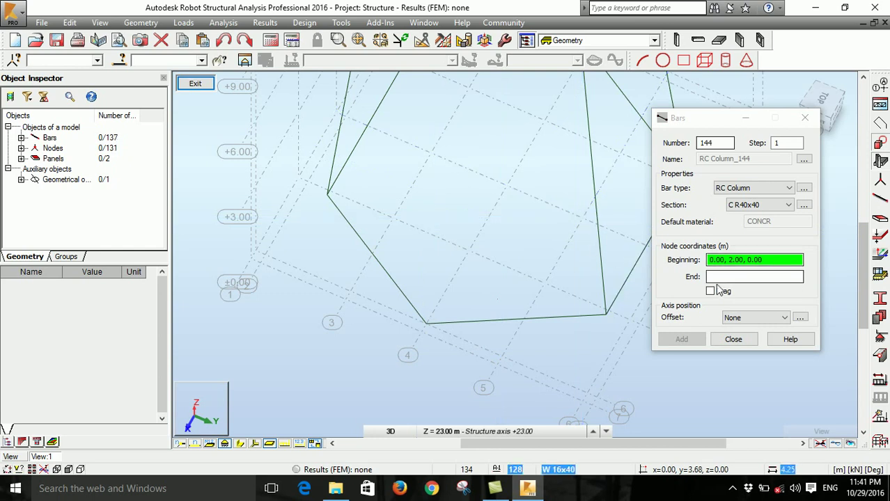
- Add an RC column from the base hexagon's corner at (4.25, 0.00, 0.00) to the matching corner of the upper hexagon
scroll(420, 322, "up", 2)
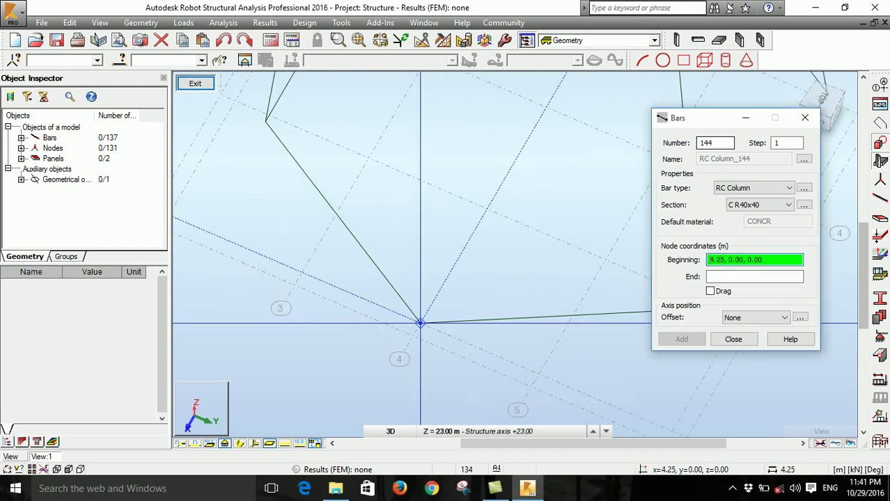
left_click(420, 322)
scroll(463, 319, "down", 3)
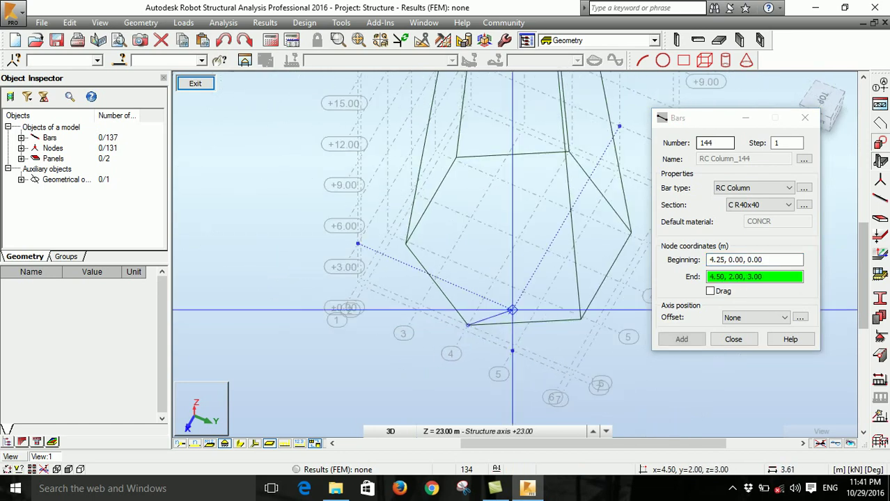
scroll(497, 149, "up", 1)
left_click(502, 143)
- Display the section shapes of the bars in a rotated 3D view and end the bar insertion
scroll(457, 154, "down", 2)
middle_click_drag(458, 156, 390, 160, "shift")
left_click(240, 443)
scroll(453, 222, "up", 3)
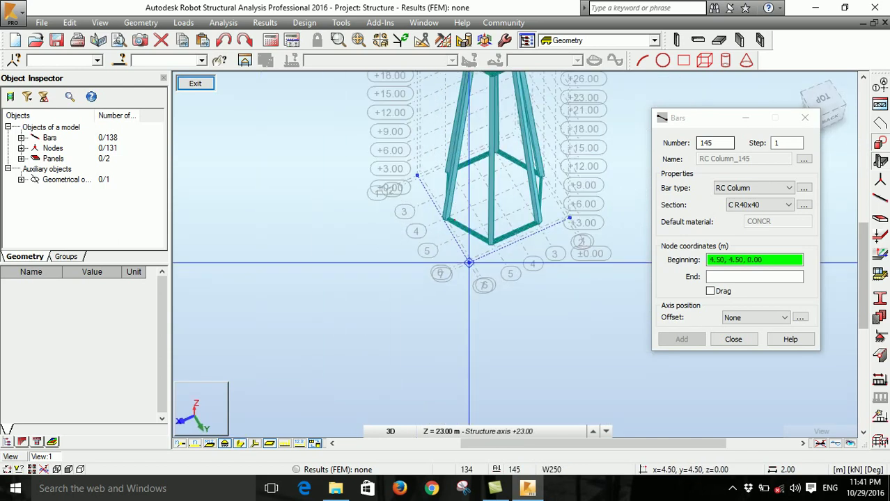
right_click(394, 192)
left_click(418, 211)
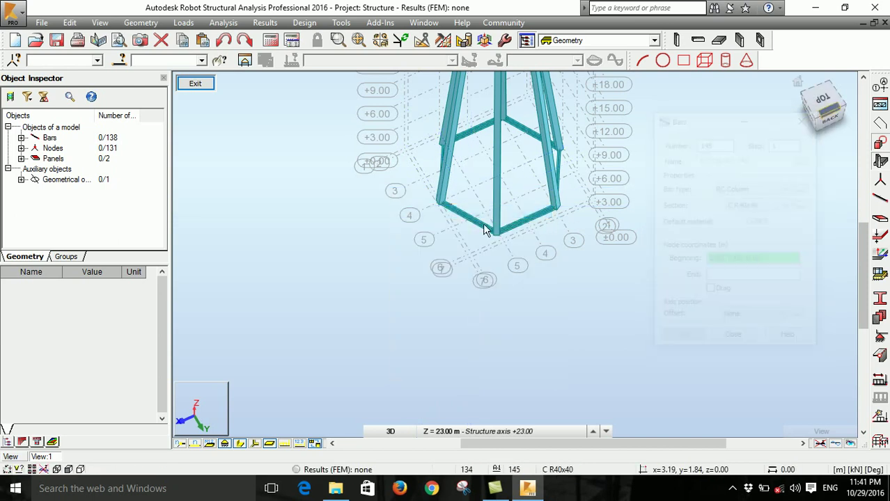
- Delete the bars of both hexagons by selecting a base hexagon bar and all bars with the same cross-section
left_click(465, 214)
right_click(461, 208)
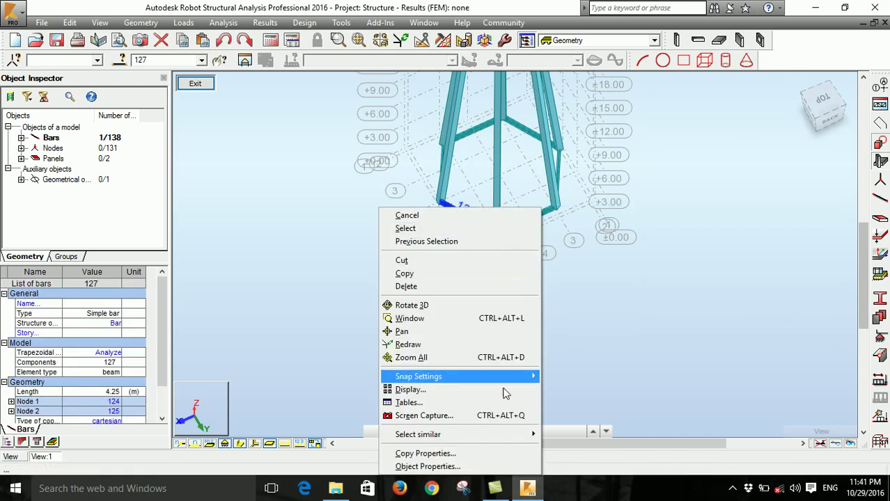
mouse_move(459, 436)
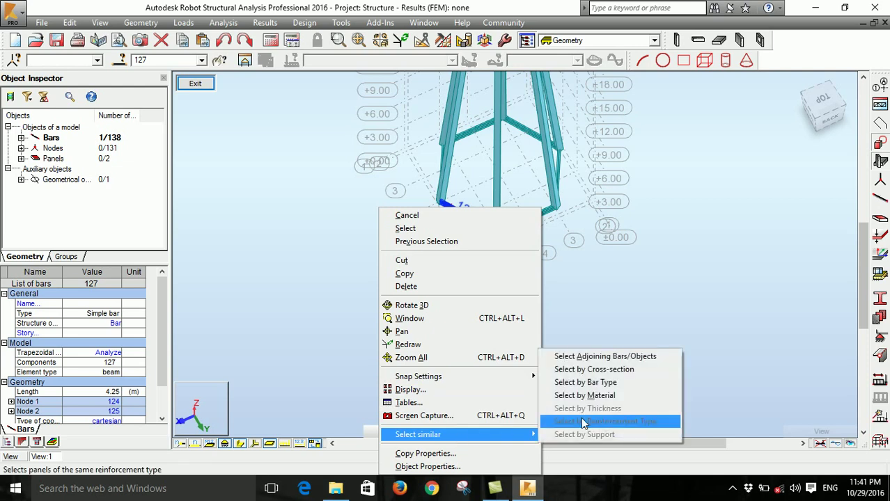
left_click(585, 369)
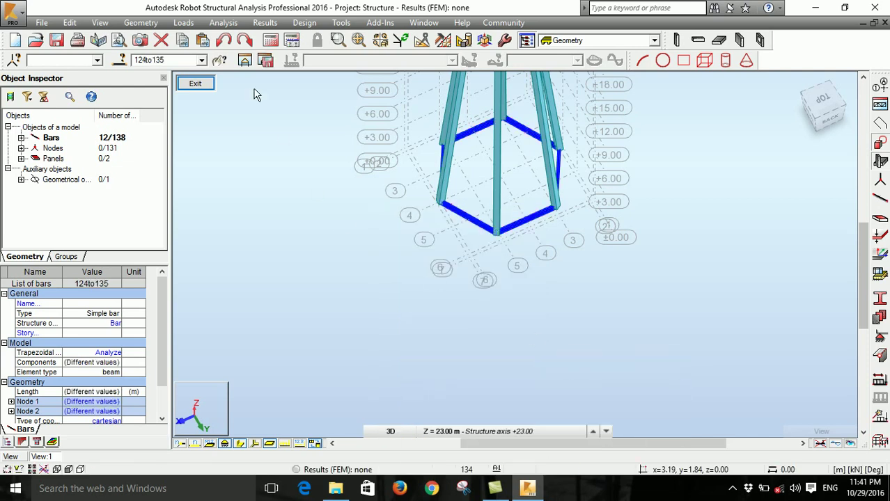
left_click(161, 39)
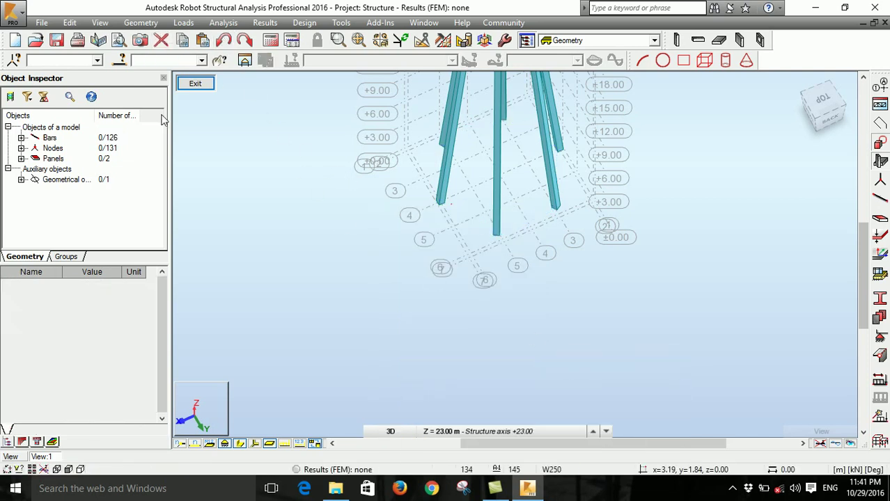
- Select all nodes and delete the unattached ones, choosing not to delete the adjoining bars
left_click(97, 60)
left_click(65, 74)
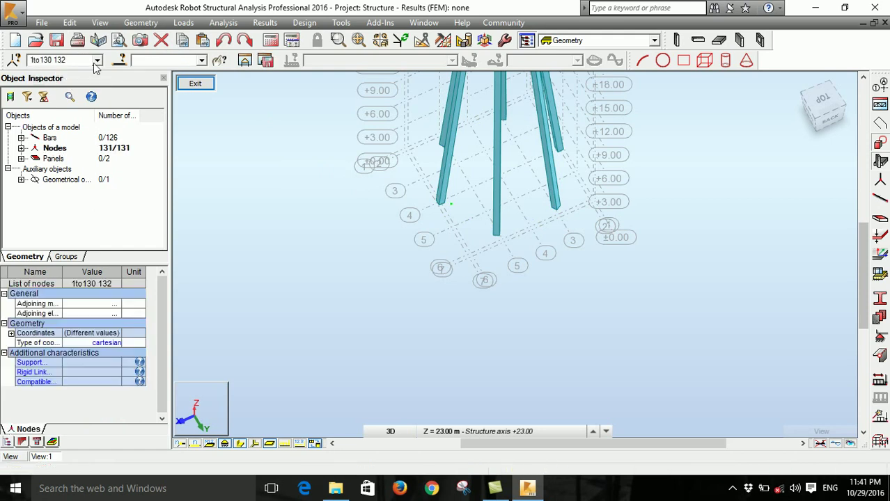
left_click(160, 40)
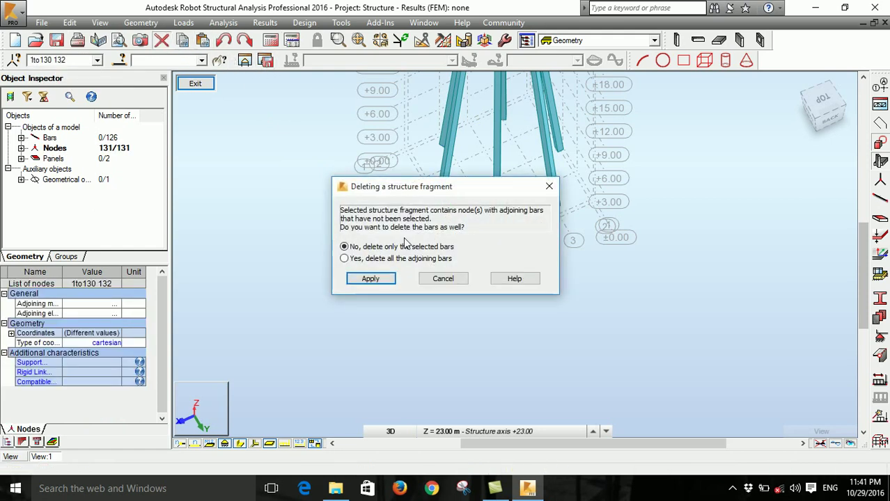
left_click(371, 279)
- Leave the isolated view and show the whole structure in a tilted 3D view with the selection cleared
left_click(202, 79)
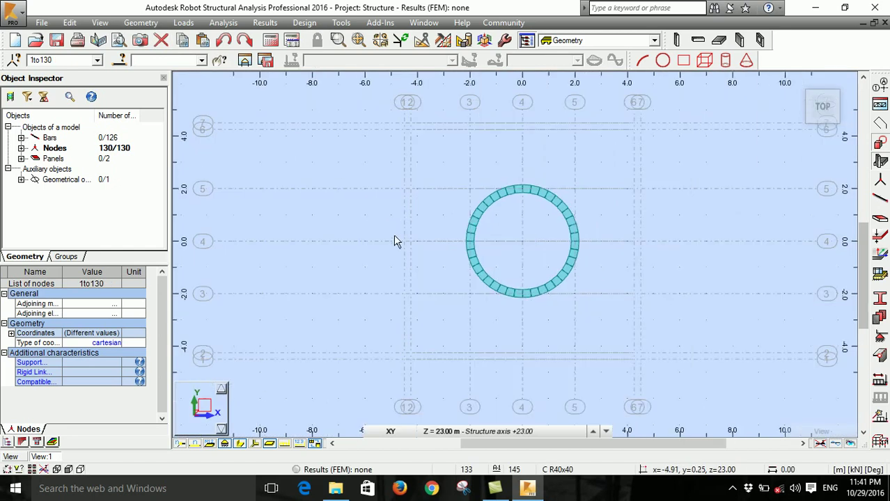
right_click(284, 181)
left_click(313, 232)
left_click_drag(363, 193, 445, 264)
right_click(402, 236)
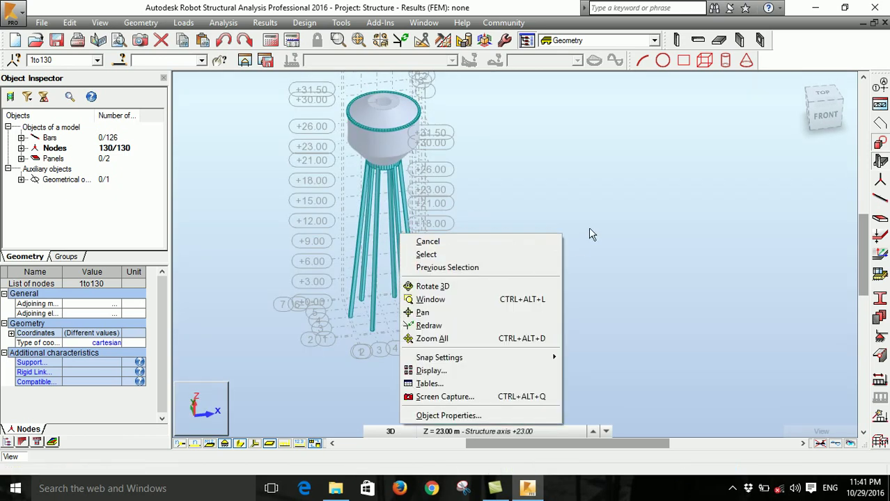
left_click(546, 241)
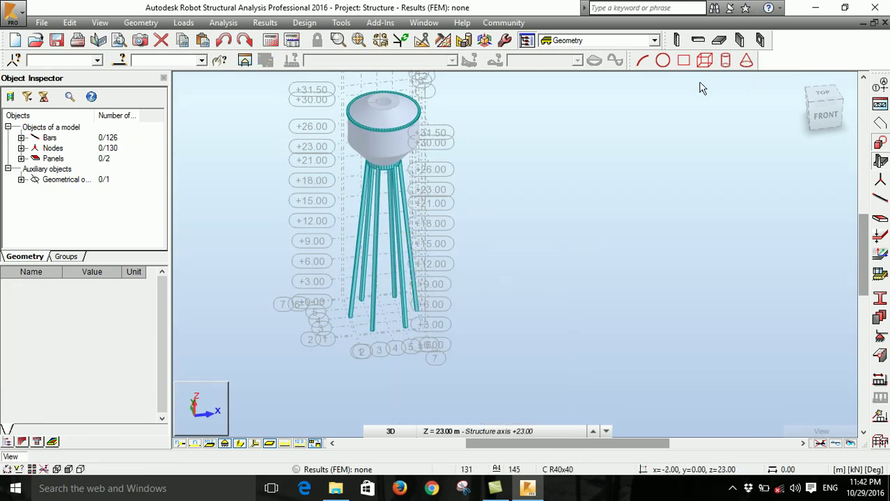
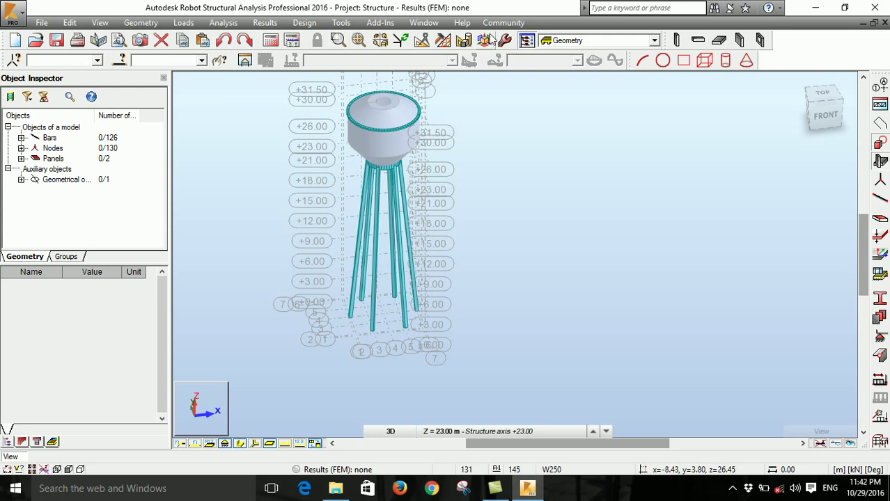
- Divide the whole structure by a horizontal plane at Z = 3 m with node-only generation off, and clear the selection
left_click(422, 39)
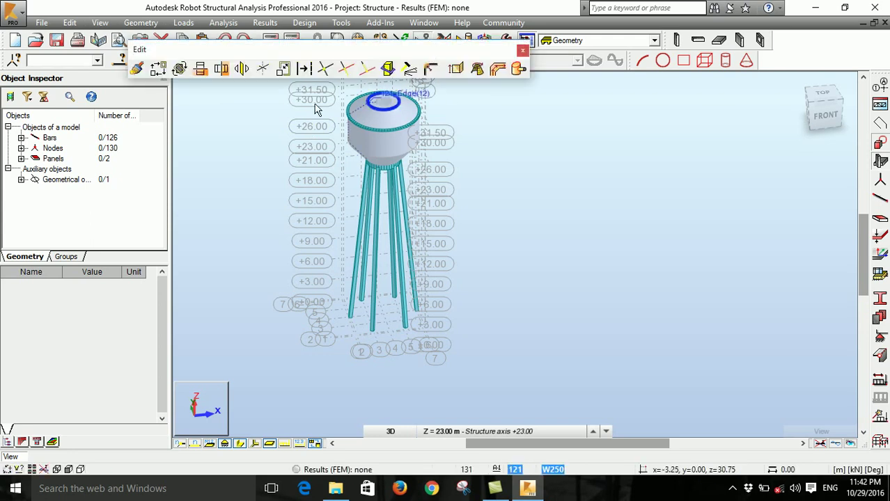
left_click(303, 68)
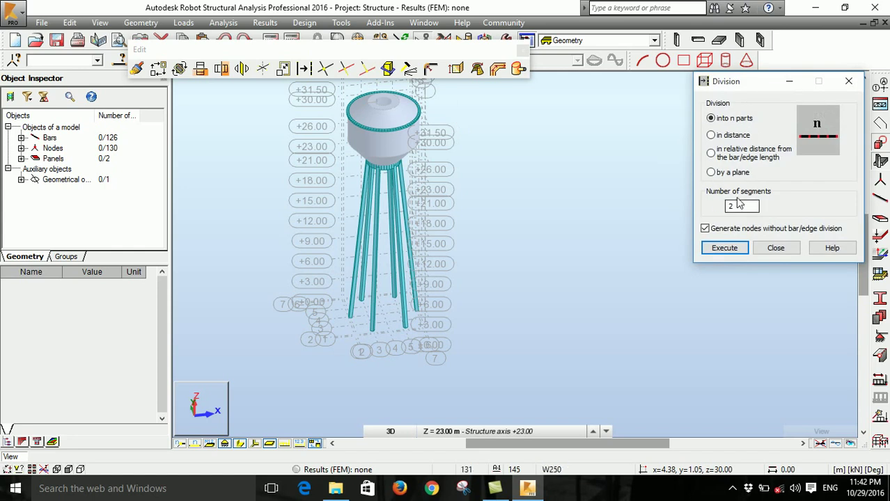
left_click(711, 172)
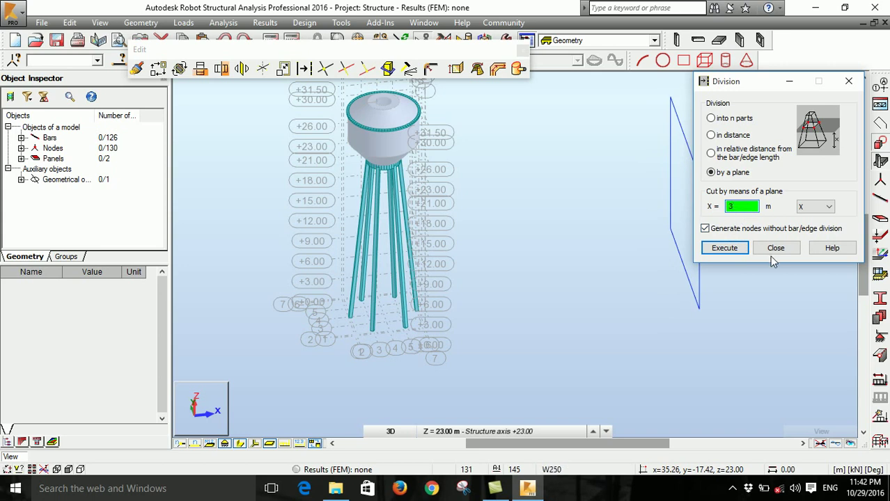
left_click(827, 211)
left_click(809, 237)
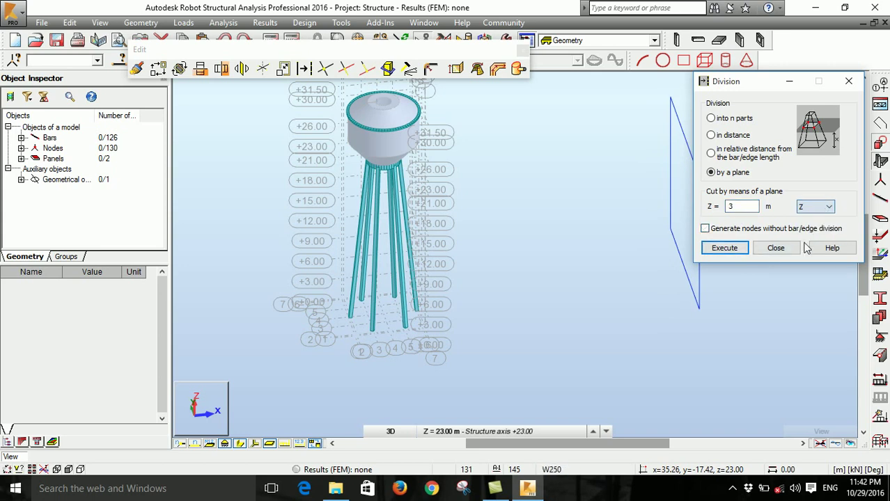
left_click(724, 248)
left_click(500, 271)
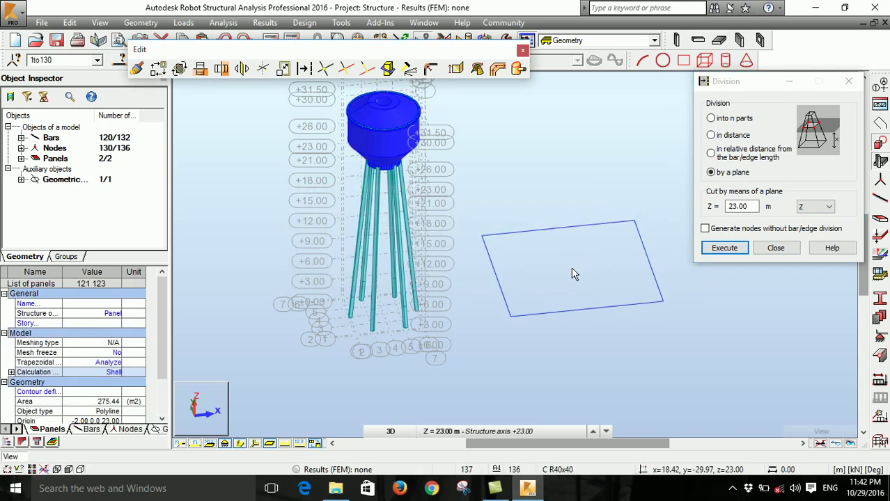
right_click(570, 269)
left_click(512, 284)
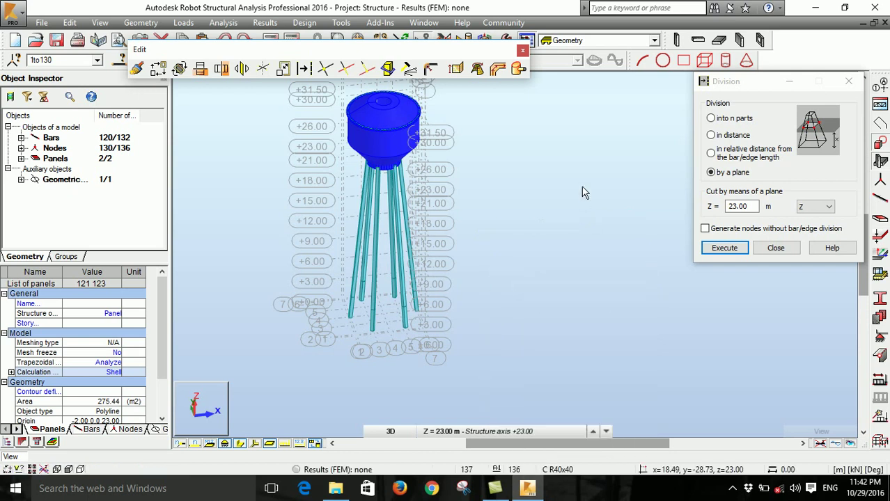
- Divide the whole structure by a horizontal plane at Z = 6 m and clear the selection
left_click(745, 205)
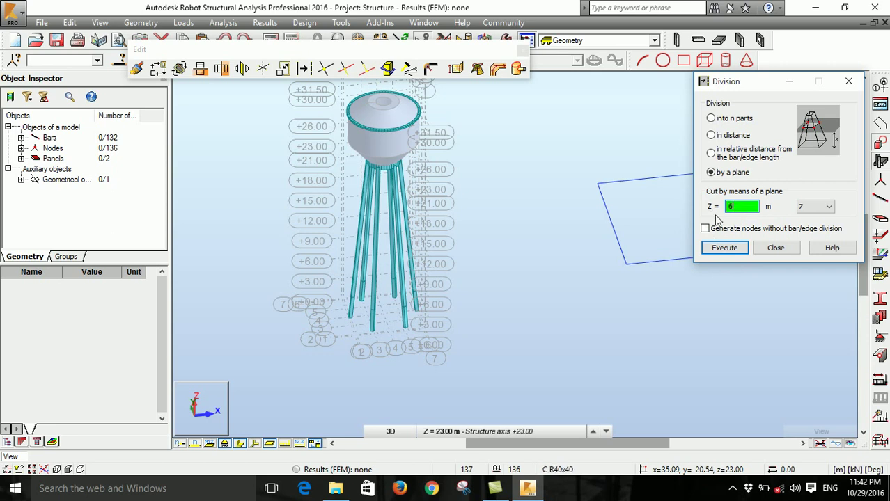
left_click(725, 248)
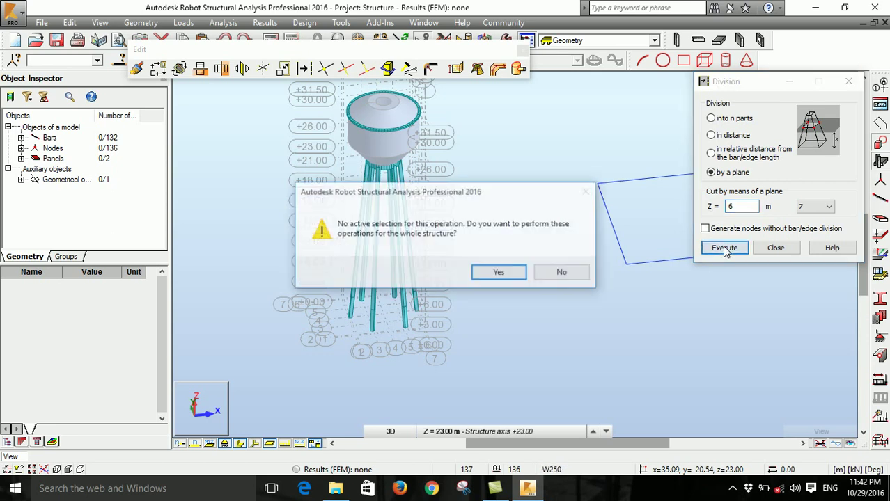
left_click(496, 272)
right_click(480, 234)
left_click(512, 252)
left_click(578, 224)
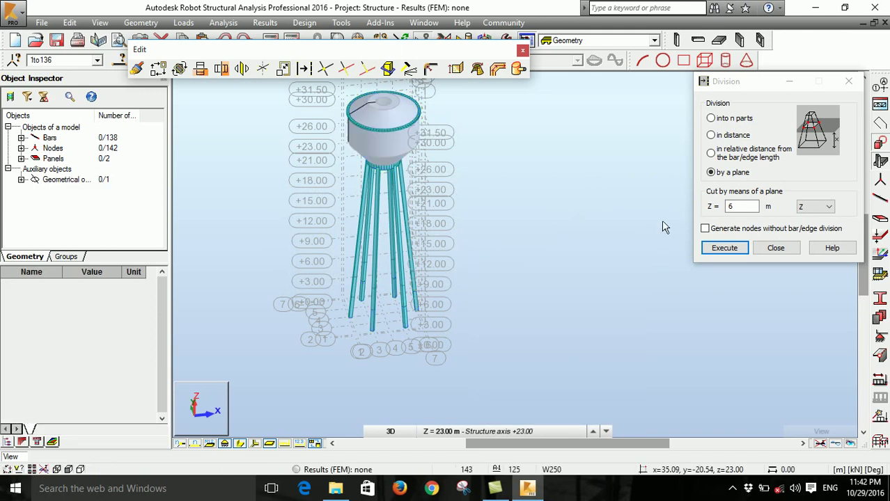
- Divide the whole structure by a horizontal plane at Z = 9 m and clear the selection
double_click(750, 206)
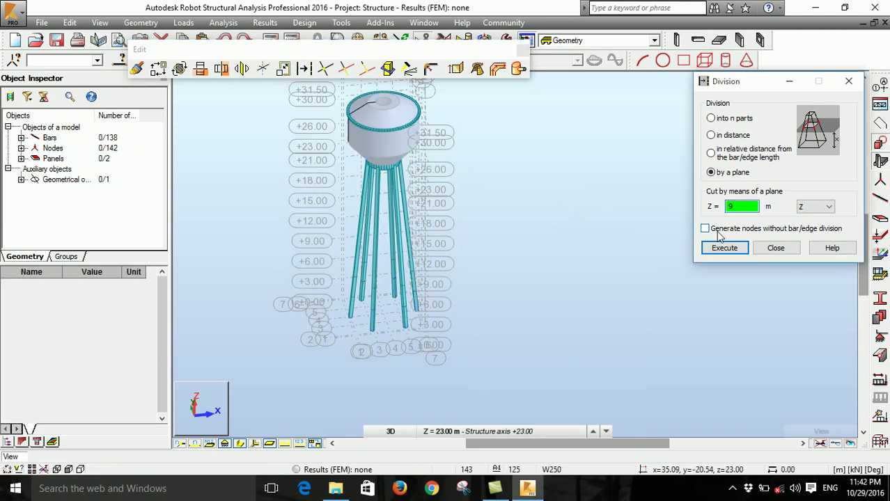
left_click(730, 249)
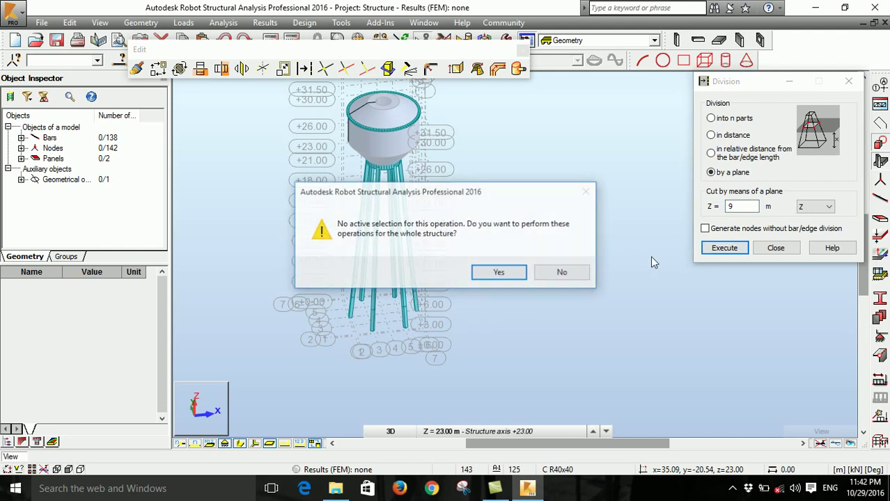
left_click(499, 271)
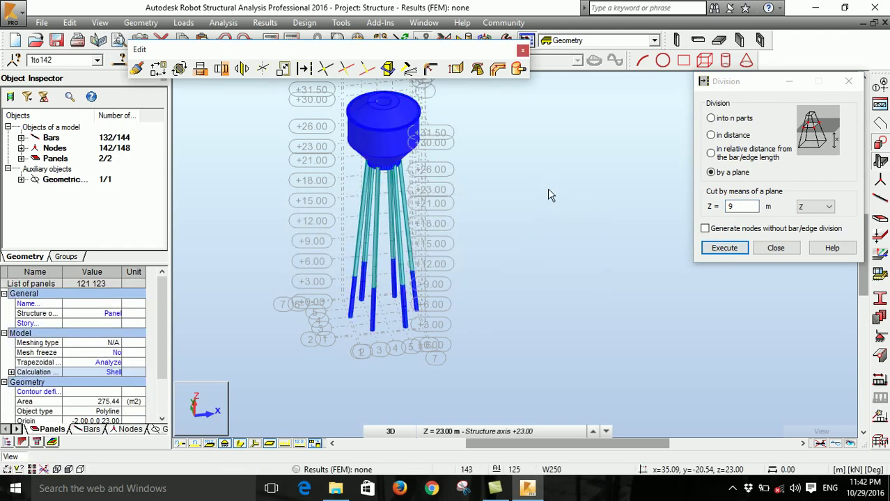
right_click(553, 195)
left_click(594, 216)
left_click(665, 240)
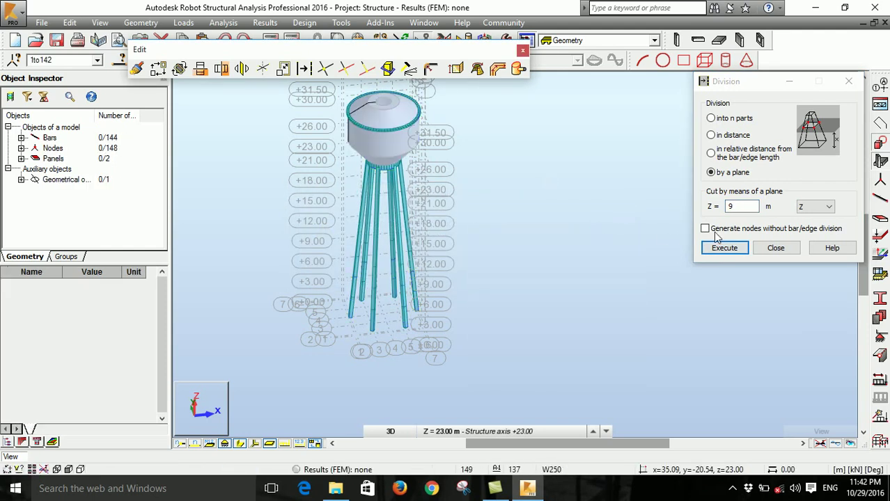
- Divide the whole structure by a horizontal plane at Z = 12 m and clear the selection
left_click(737, 206)
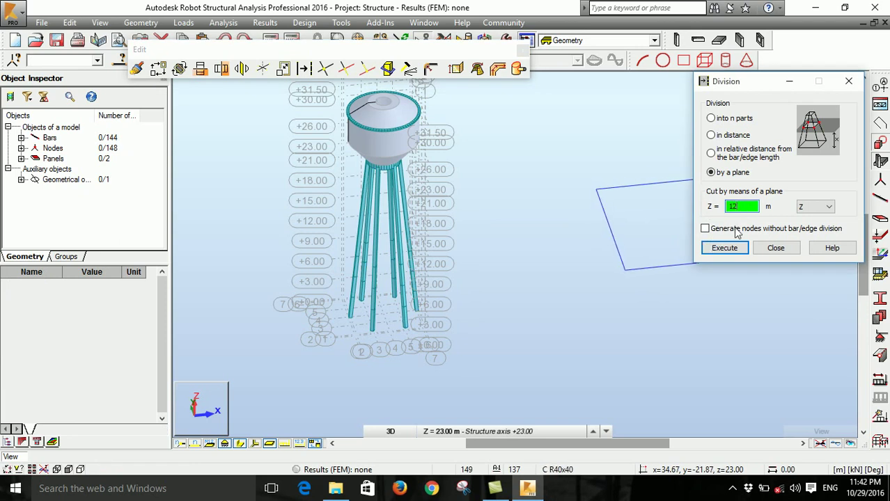
left_click(738, 249)
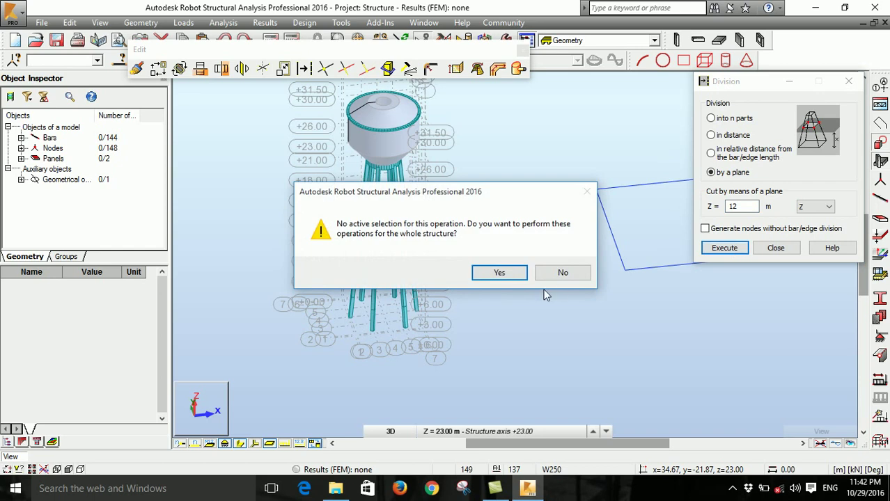
left_click(516, 272)
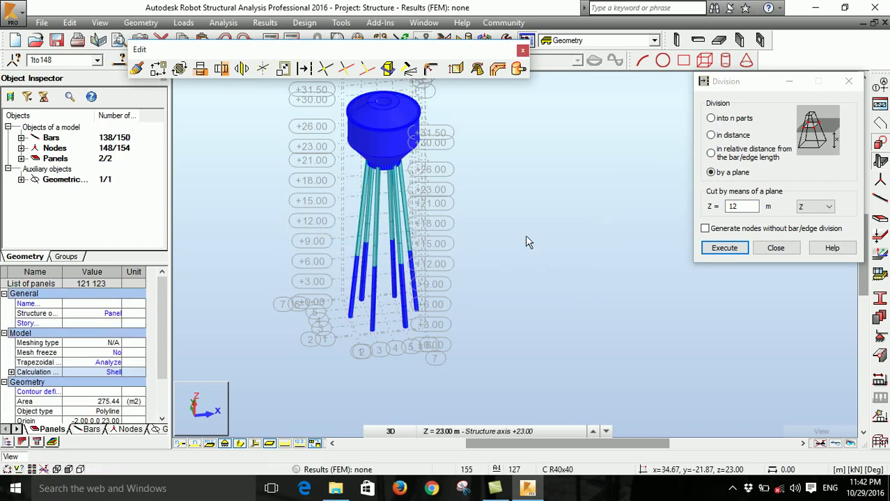
right_click(529, 243)
left_click(527, 258)
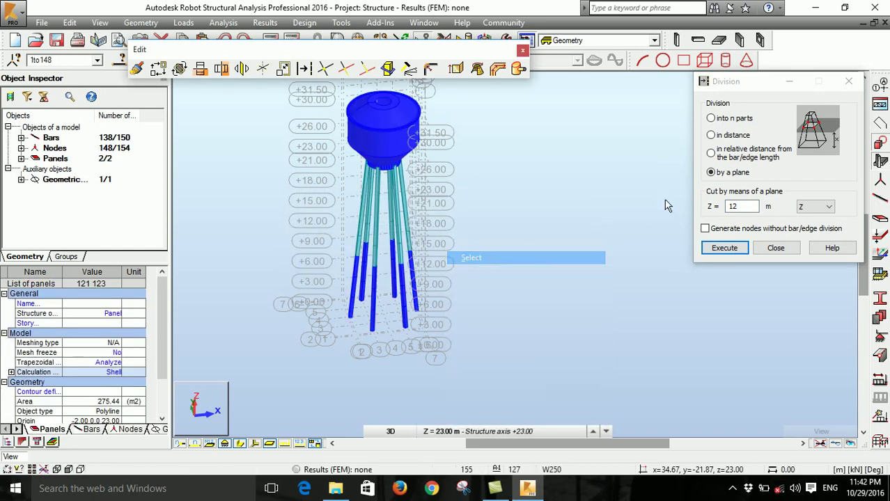
- Divide the whole structure by a horizontal plane at Z = 15 m and clear the selection
left_click(736, 208)
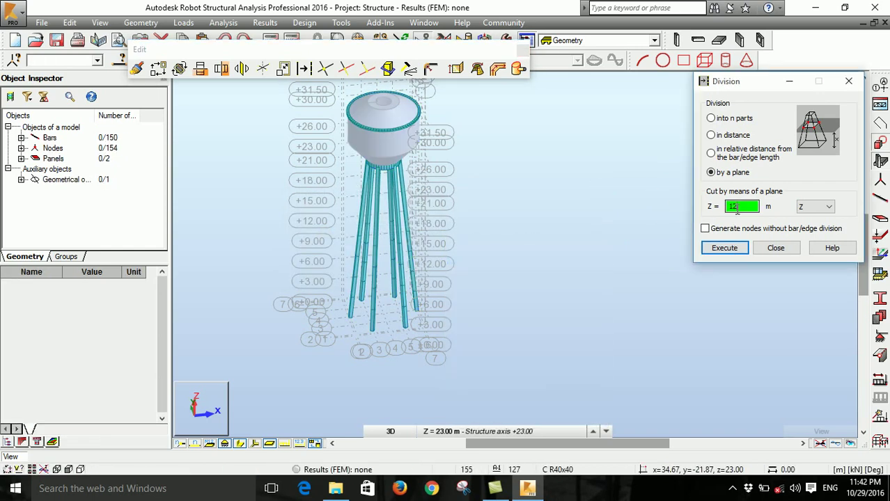
left_click(725, 248)
left_click(515, 272)
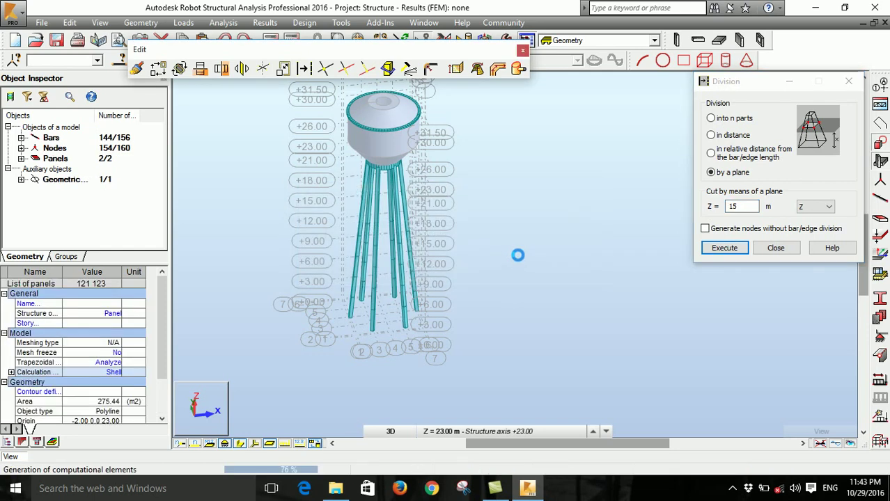
right_click(519, 255)
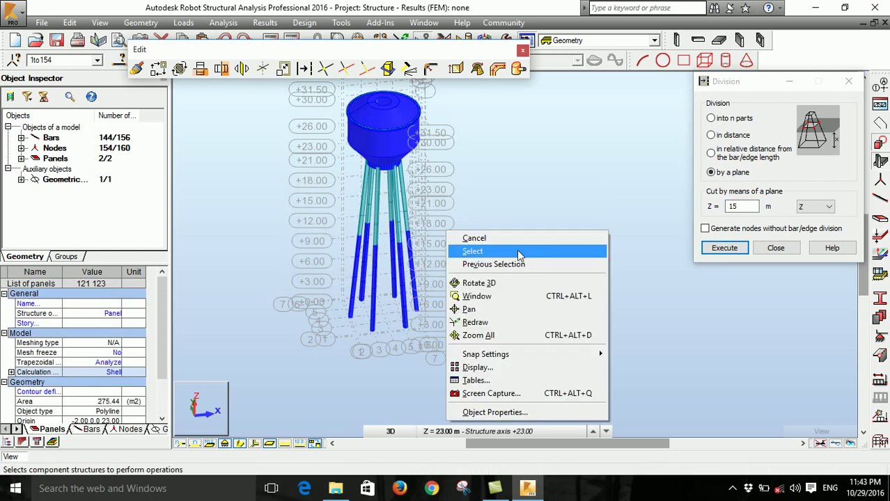
left_click(518, 255)
- Divide the whole structure by a horizontal plane at Z = 18 m and clear the selection
left_click(731, 209)
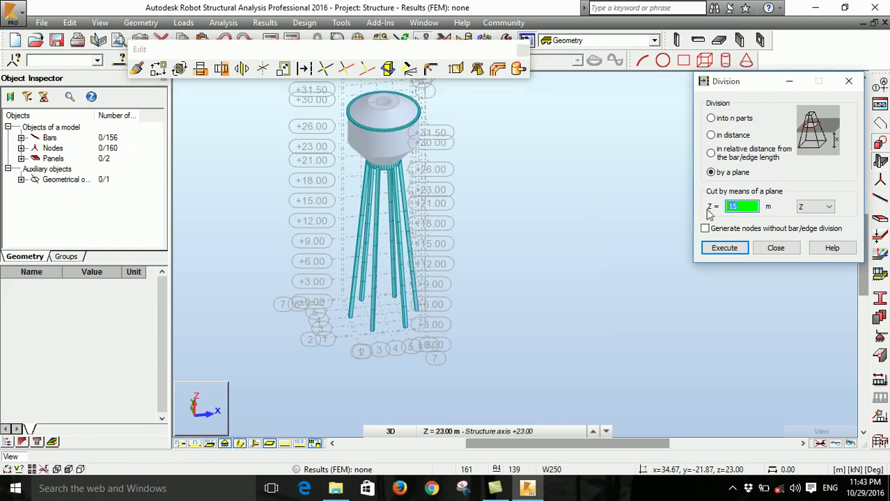
left_click(723, 248)
left_click(502, 272)
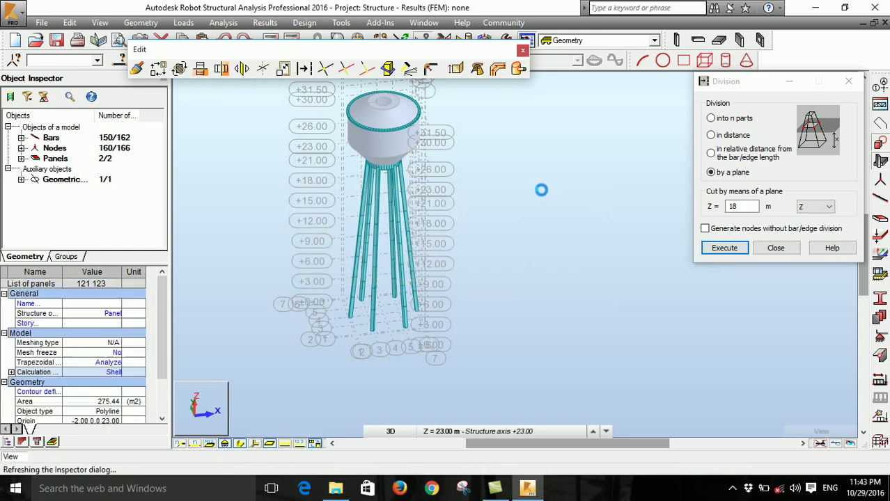
right_click(548, 212)
left_click(537, 233)
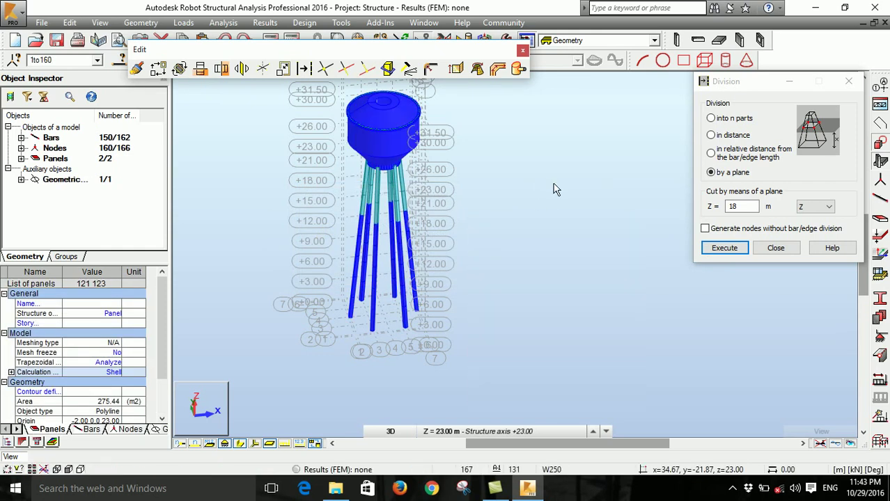
- Divide the whole structure by a horizontal plane at Z = 21 m and clear the selection
left_click(702, 209)
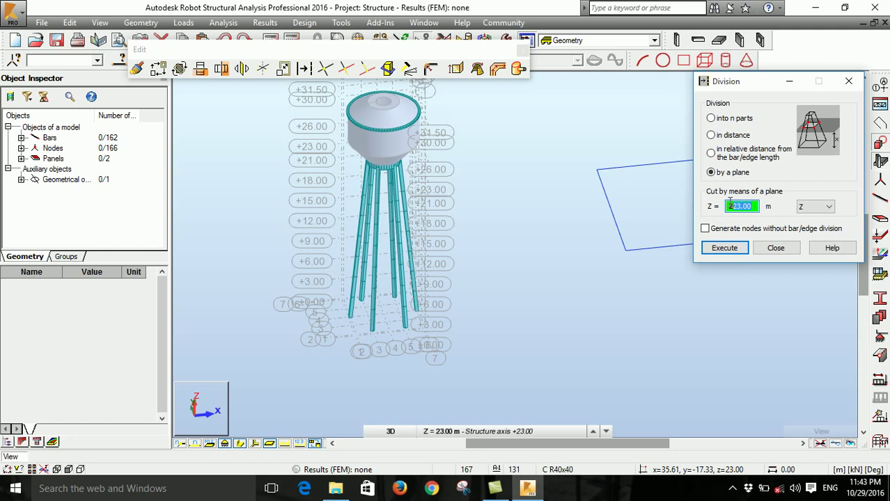
left_click(722, 248)
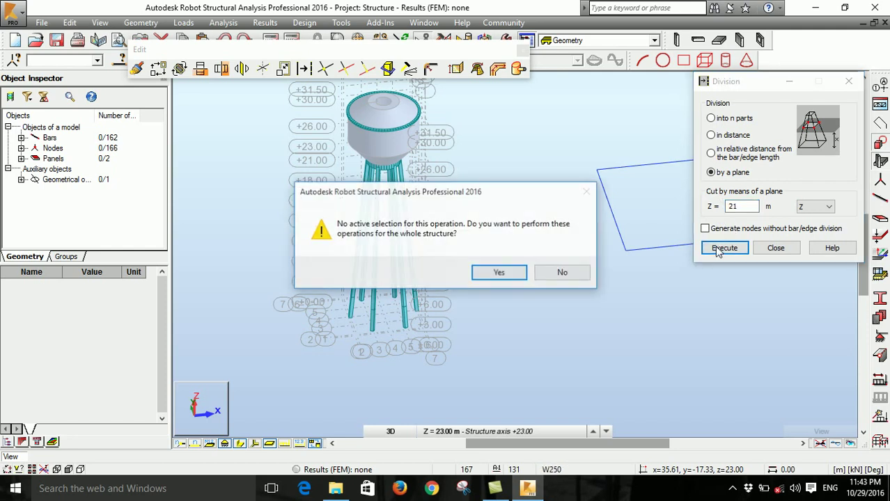
left_click(501, 272)
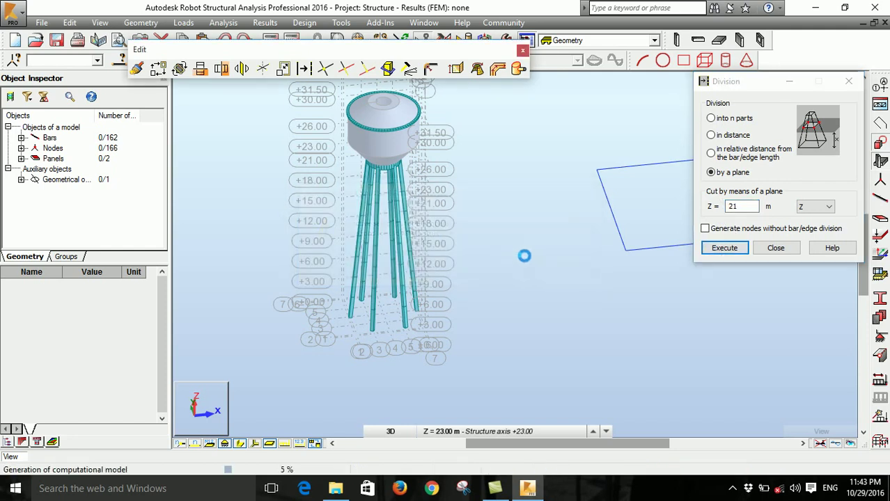
right_click(537, 213)
left_click(536, 222)
- Run the division of the whole structure by a plane at Z = 23 m, then end the division and clear the selection
left_click(694, 200)
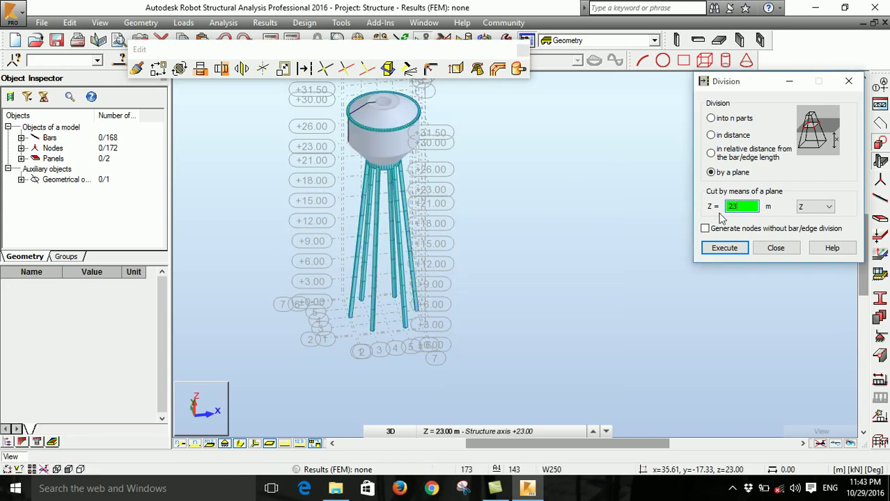
left_click(726, 250)
left_click(499, 273)
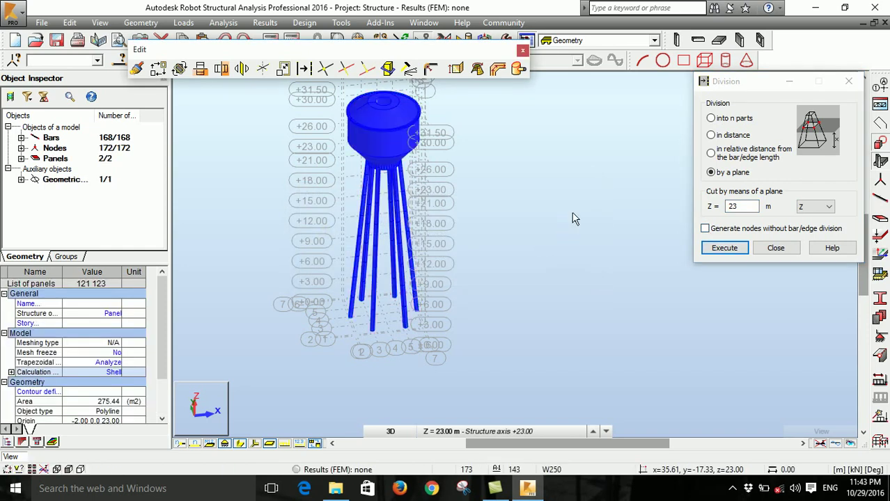
left_click(859, 85)
left_click(571, 239)
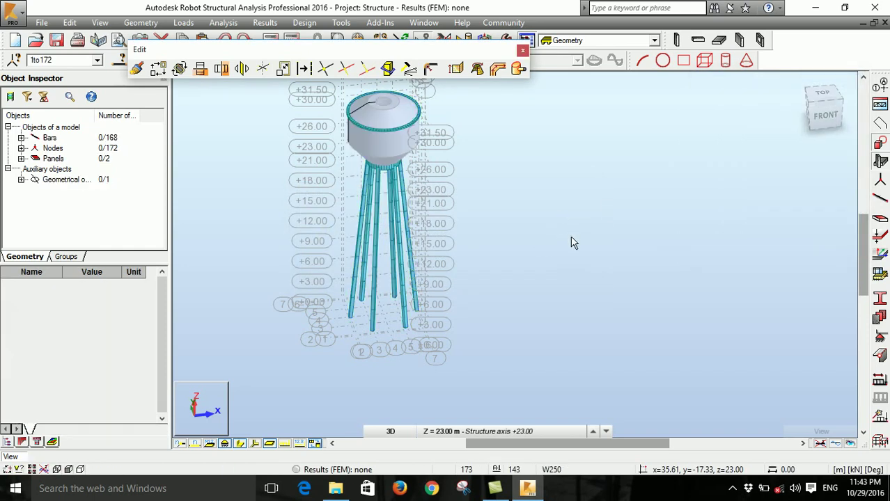
- Insert a closed ring of six horizontal RC beams, section B R20x40, connecting the columns at Z = 3 m with Drag enabled
scroll(504, 318, "up", 3)
scroll(462, 289, "down", 2)
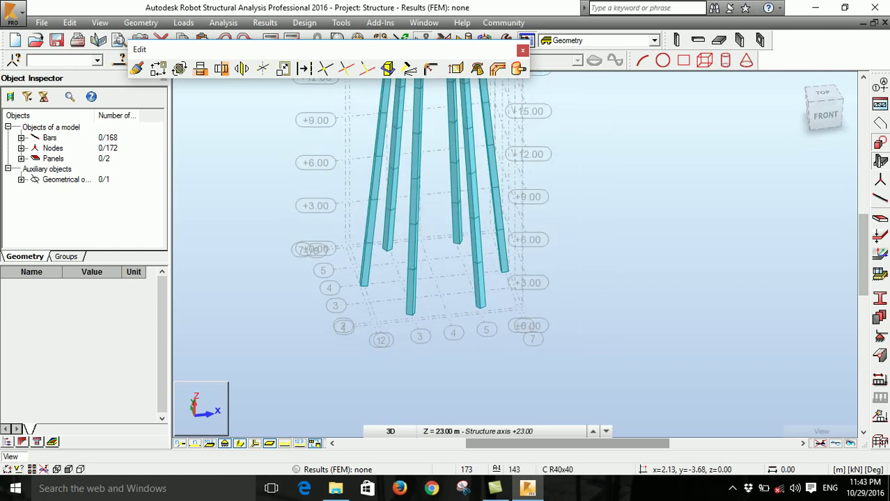
left_click(883, 202)
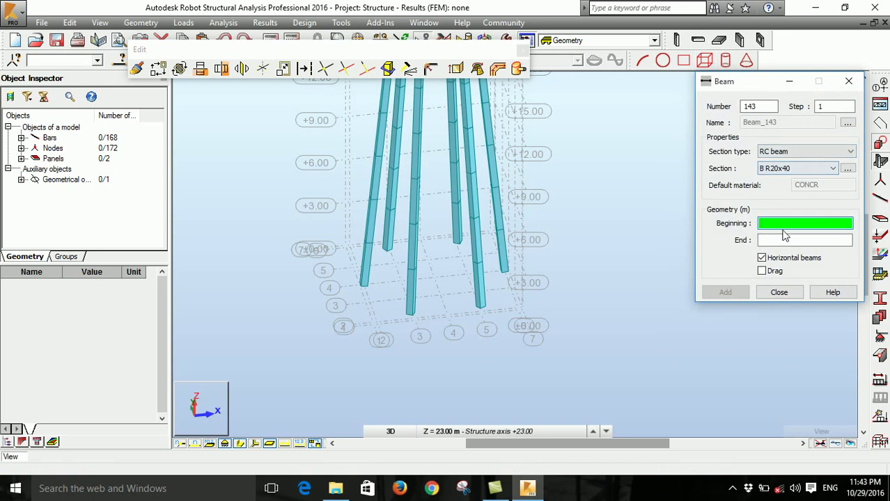
left_click(763, 271)
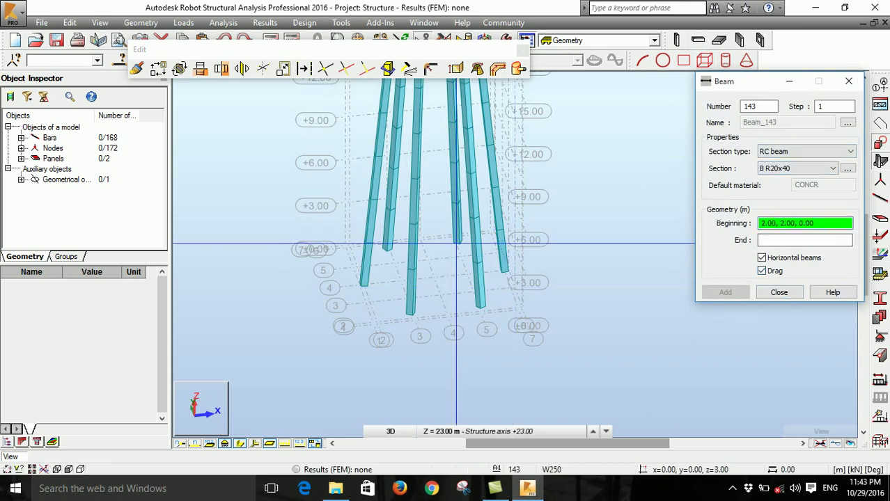
left_click(412, 269)
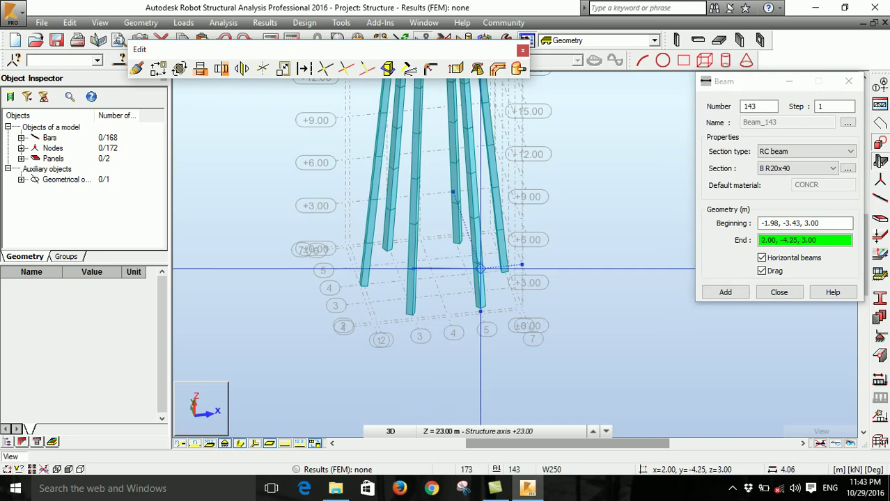
left_click(479, 263)
left_click(501, 229)
middle_click_drag(503, 259, 451, 298, "shift")
left_click(577, 223)
left_click(590, 283)
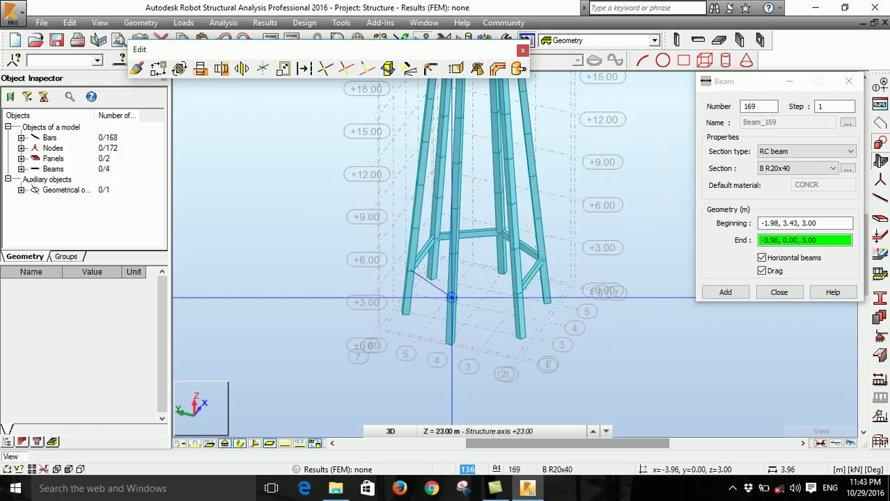
left_click(453, 300)
left_click(517, 293)
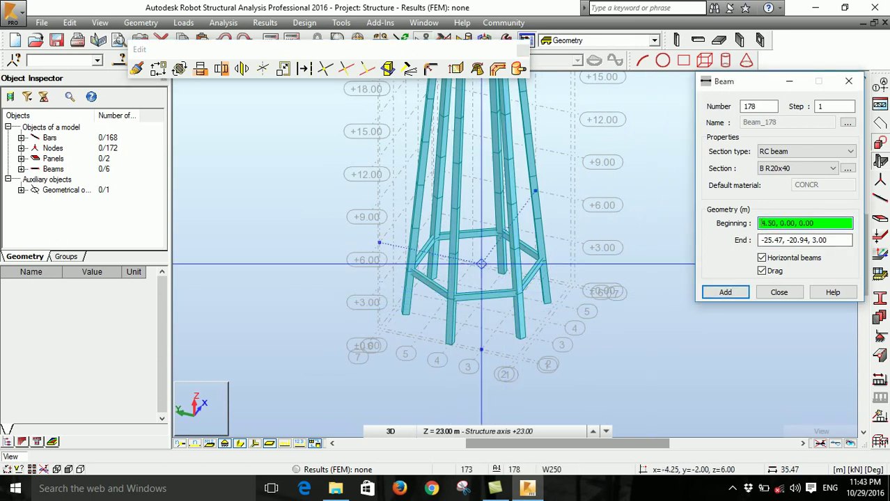
- Insert three consecutive horizontal B R20x40 beams between neighbouring columns at Z = 6 m, starting from the column node at -3.66, 0.00
left_click(452, 257)
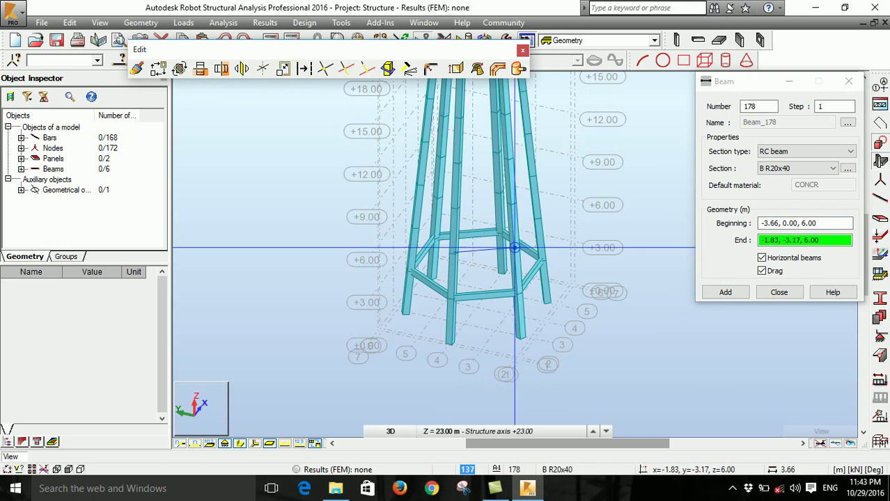
scroll(421, 264, "up", 3)
scroll(449, 234, "down", 3)
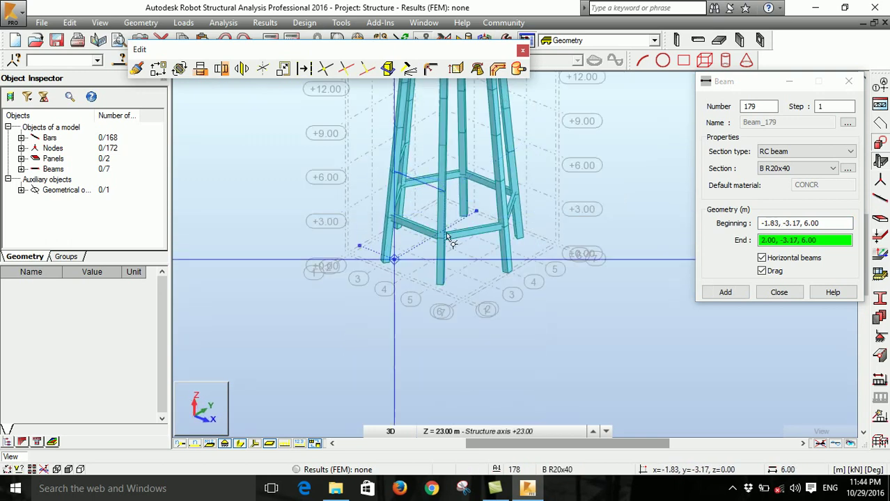
left_click(441, 189)
scroll(357, 199, "up", 3)
scroll(472, 191, "down", 3)
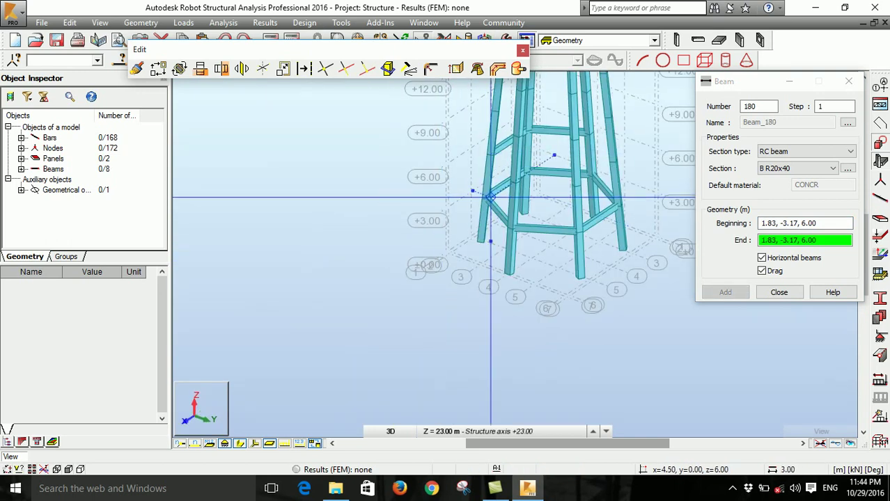
left_click(515, 181)
scroll(471, 201, "up", 3)
scroll(507, 208, "down", 3)
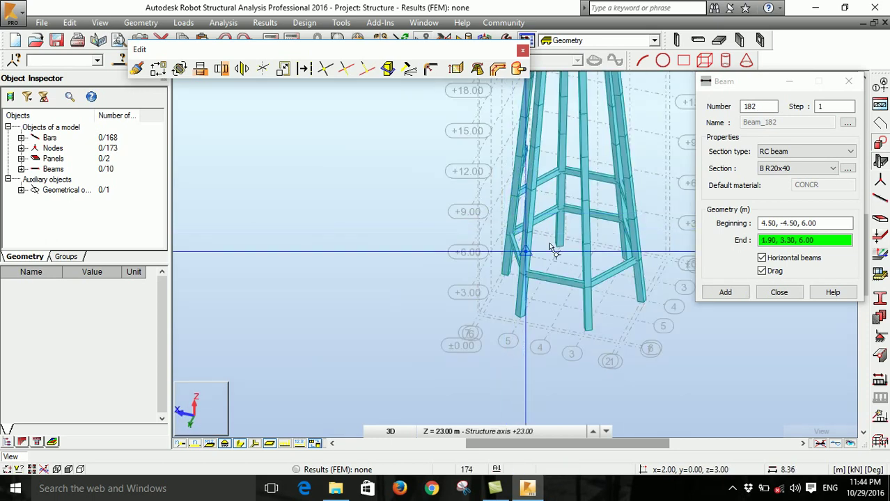
- Undo the misplaced beam drawn off the column nodes at Z = 6 m and restart the beam's beginning point
right_click(474, 242)
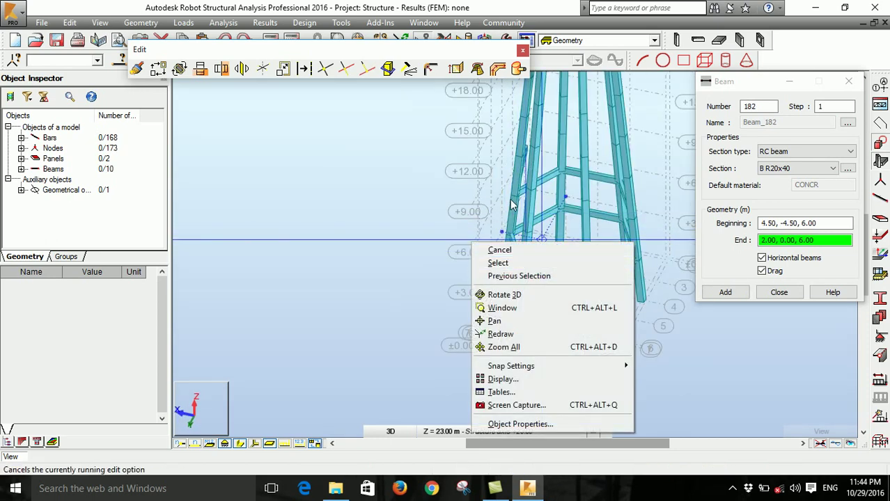
left_click(522, 225)
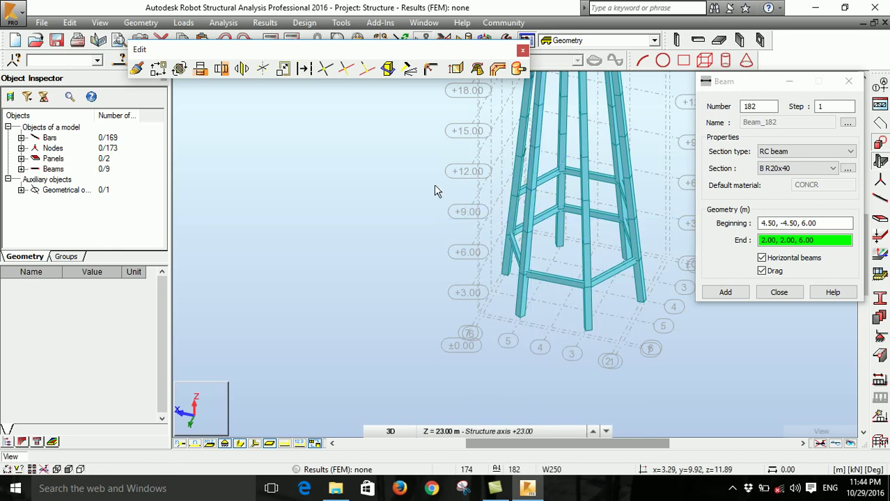
middle_click_drag(425, 195, 535, 220, "shift")
right_click(520, 217)
left_click(510, 224)
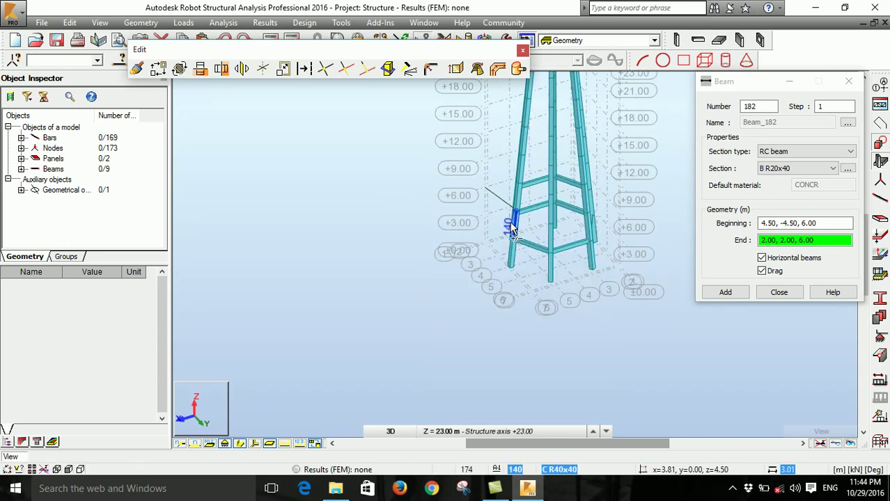
left_click(810, 228)
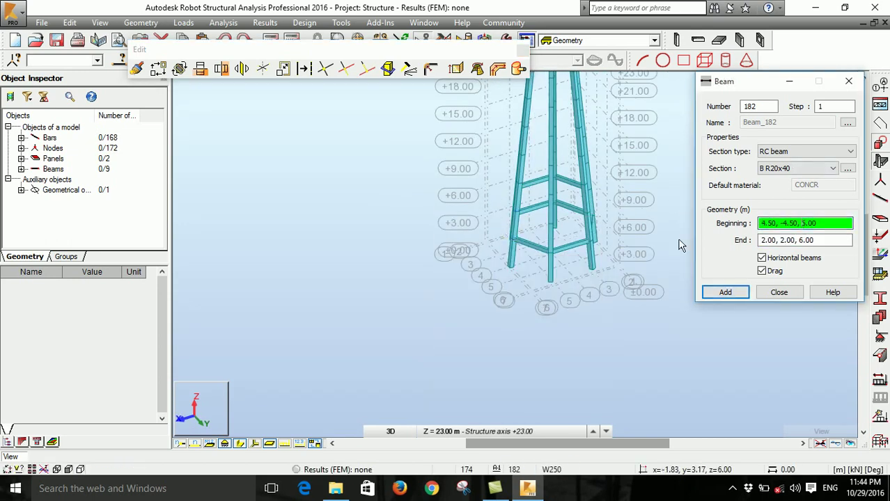
scroll(487, 209, "up", 2)
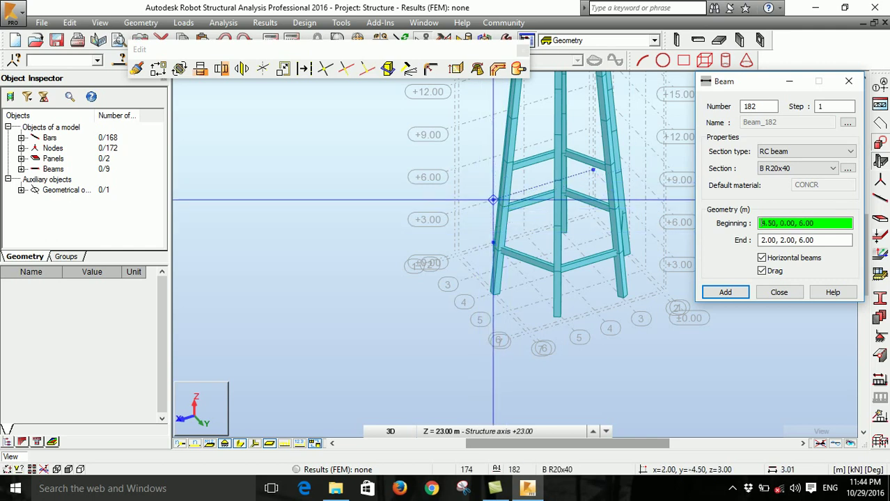
scroll(491, 208, "up", 1)
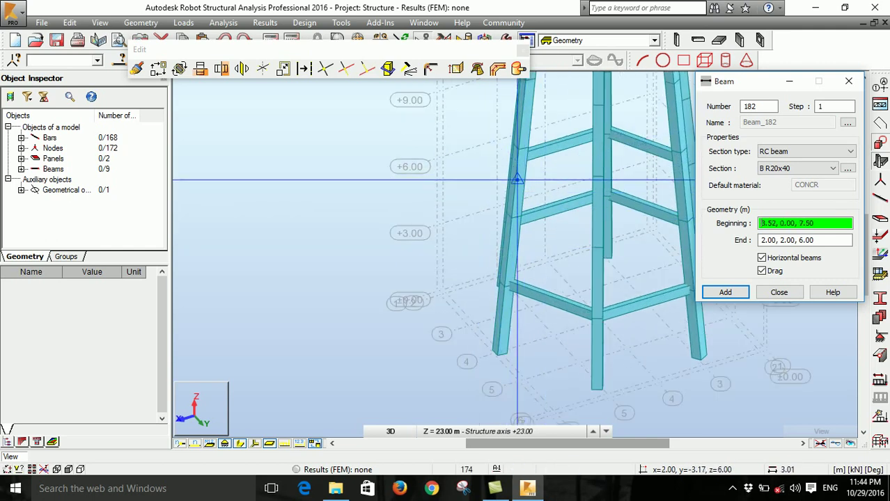
middle_click_drag(493, 153, 524, 211, "shift")
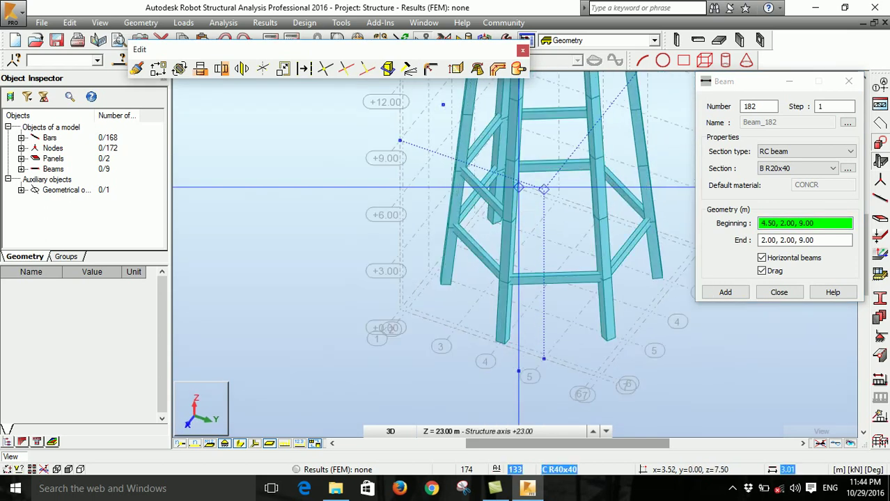
left_click(509, 219)
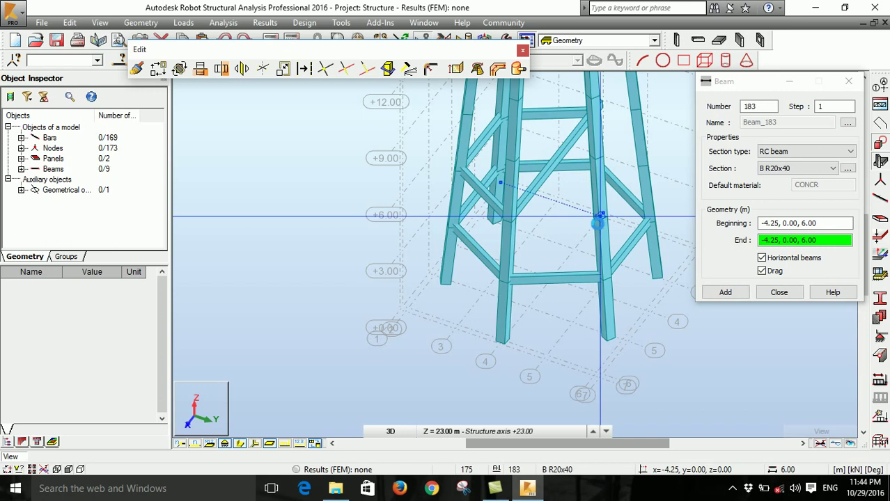
left_click(600, 218)
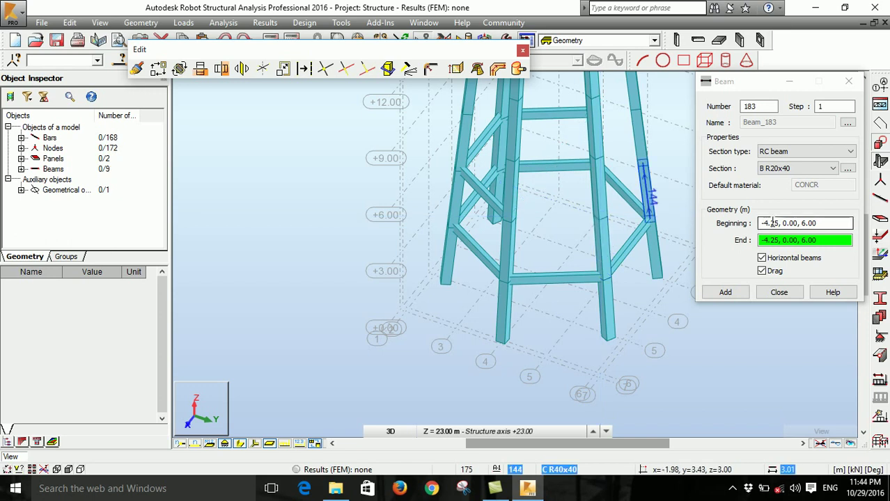
- Complete the Z = 6 m ring with the three remaining B R20x40 beams, starting from the column node at 3.66, 0.00
left_click(507, 220)
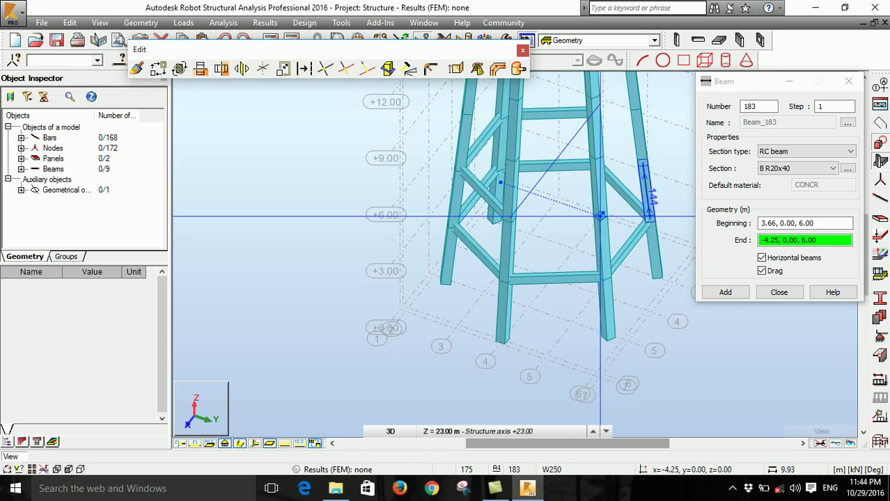
middle_click_drag(600, 217, 463, 304, "shift")
left_click(583, 314)
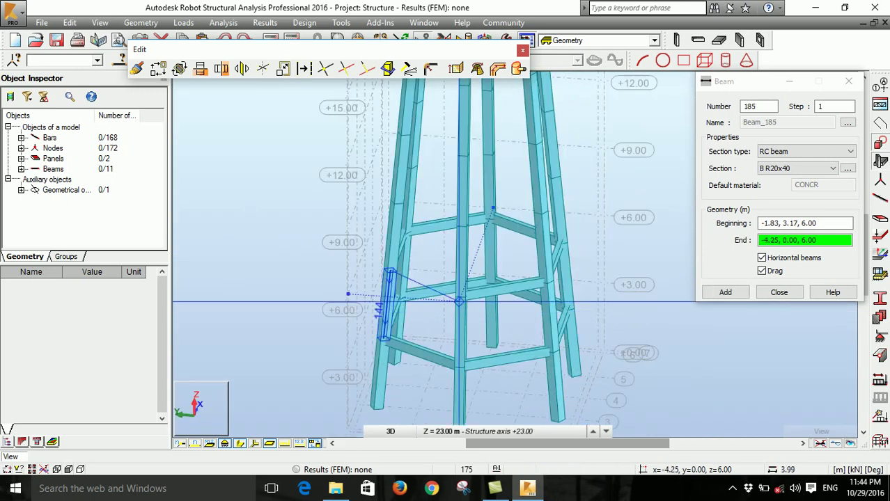
key("Escape")
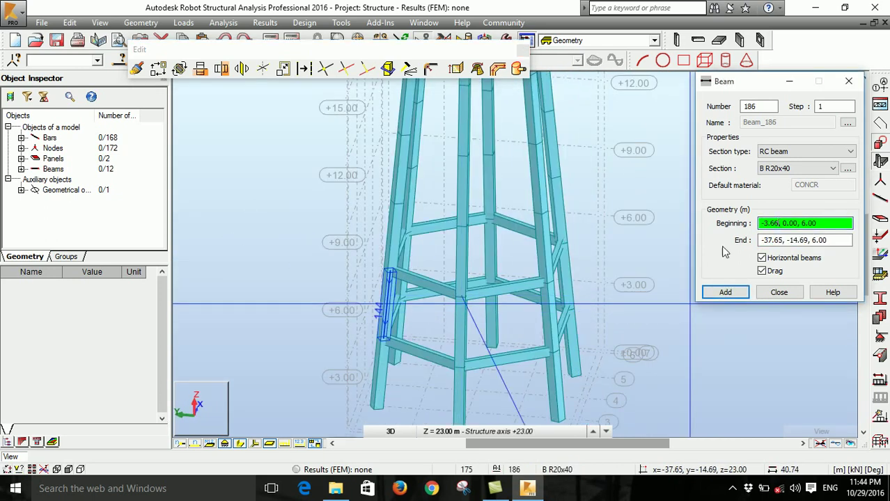
- Insert a closed ring of six horizontal B R20x40 beams connecting the columns at Z = 9 m
left_click(396, 203)
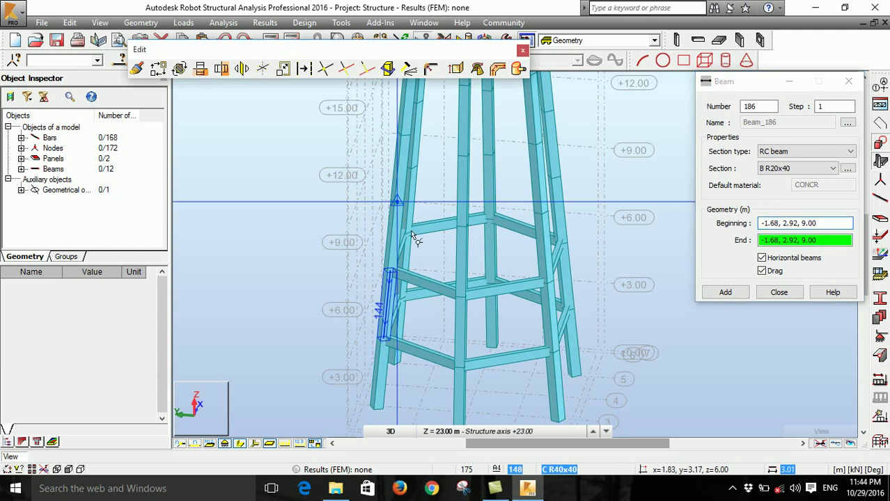
middle_click_drag(463, 228, 377, 235, "shift")
left_click(353, 205)
middle_click_drag(338, 202, 655, 223, "shift")
left_click(502, 138)
- Insert a closed ring of six horizontal B R20x40 beams connecting the columns at Z = 12 m
left_click(812, 222)
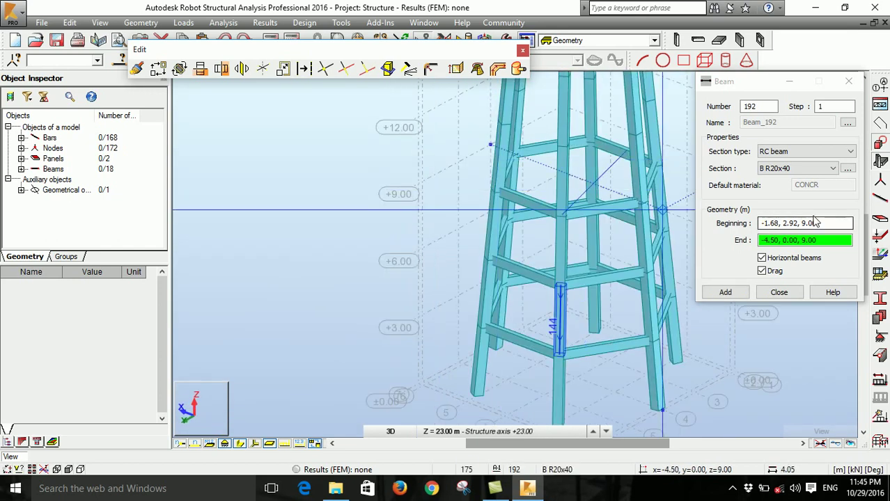
left_click(503, 124)
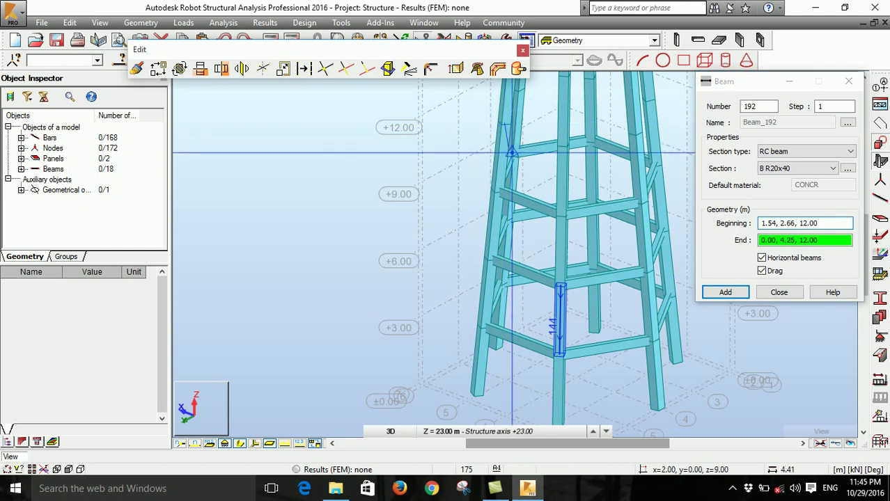
left_click(562, 143)
middle_click_drag(563, 143, 563, 165, "shift")
left_click(440, 188)
left_click(478, 191)
left_click(507, 178)
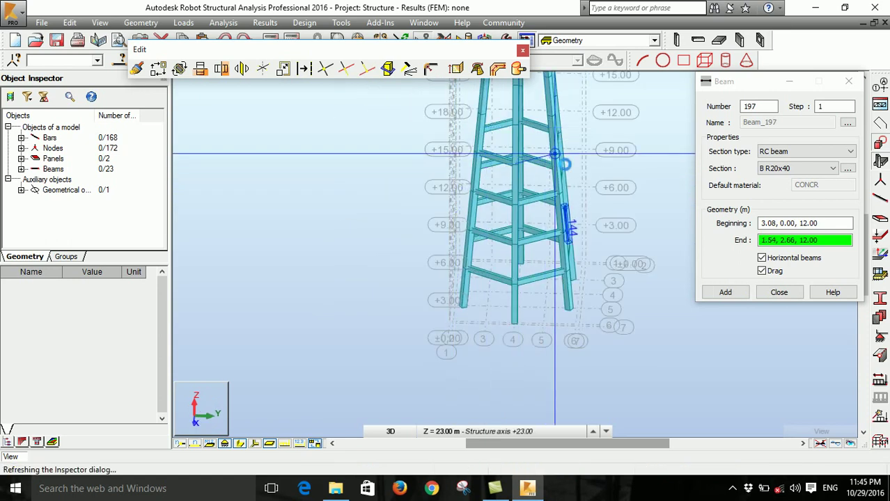
- Insert a closed ring of six horizontal B R20x40 beams connecting the columns at Z = 15 m
left_click(783, 224)
scroll(599, 279, "down", 3)
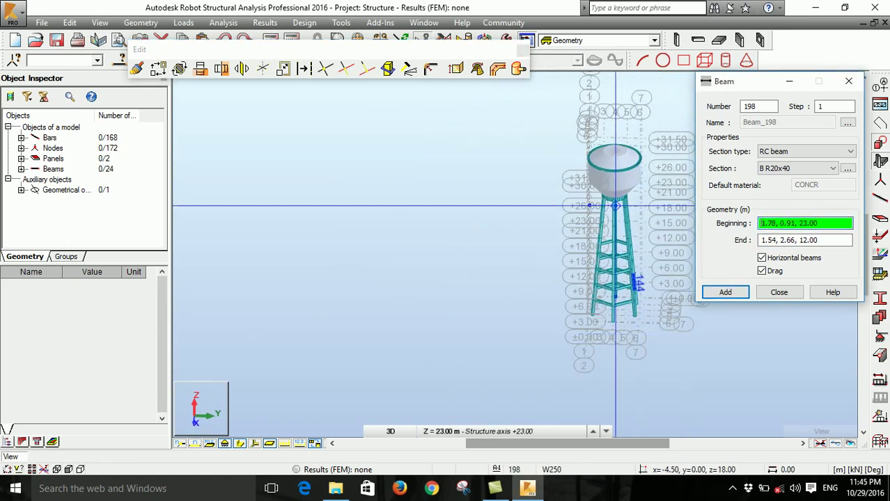
scroll(598, 292, "up", 6)
left_click(587, 252)
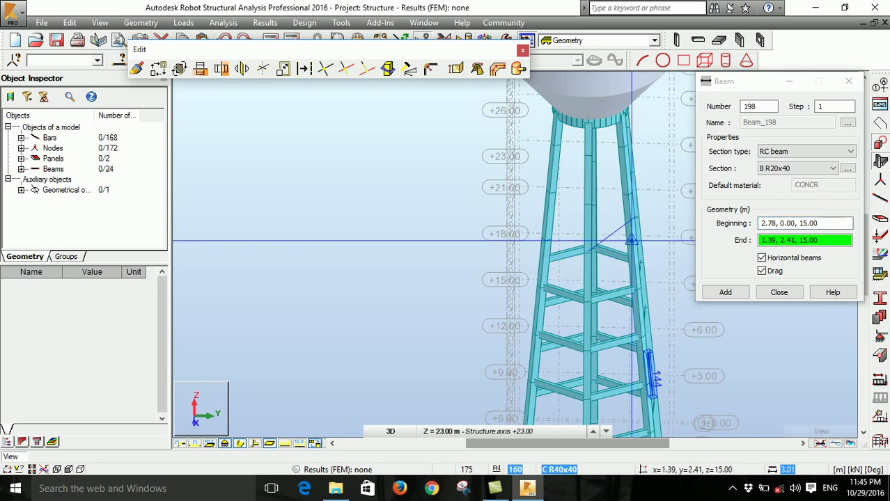
middle_click_drag(633, 263, 612, 218, "shift")
left_click(610, 275)
left_click(548, 267)
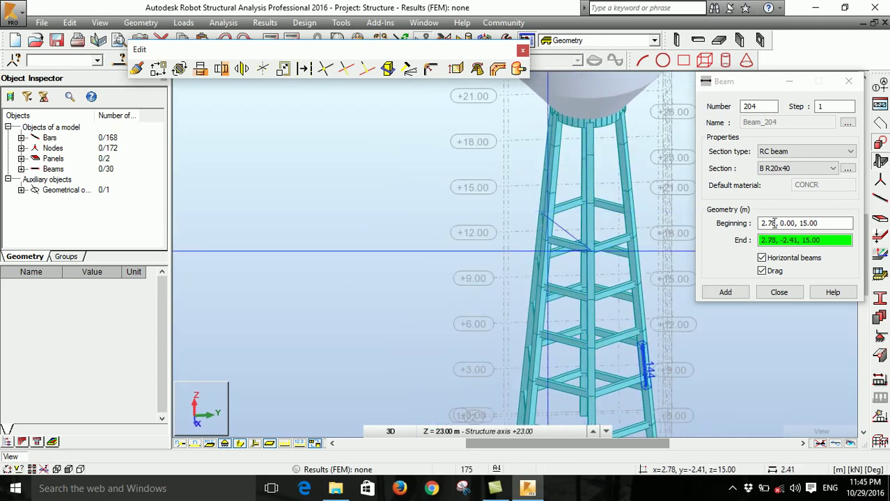
left_click(613, 218)
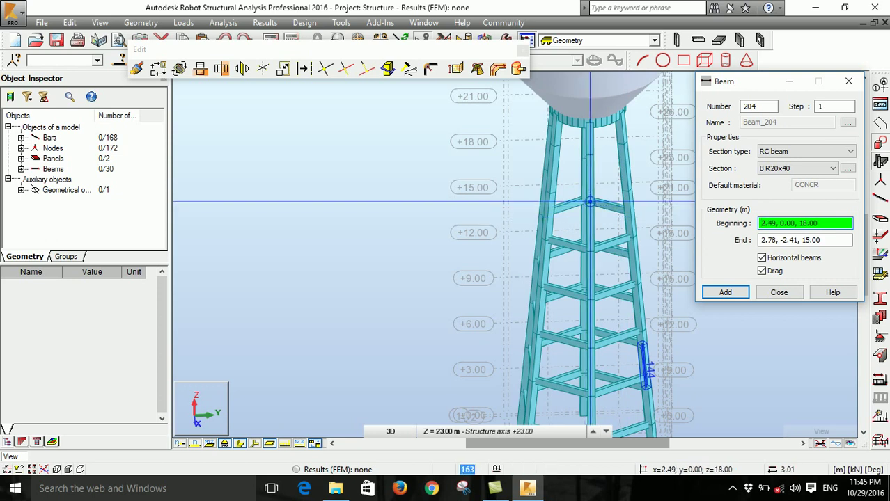
left_click(598, 216)
mouse_move(597, 216)
middle_mouse_down("shift")
mouse_move(567, 229)
mouse_move(587, 281)
mouse_move(559, 253)
mouse_move(562, 264)
middle_mouse_up("shift")
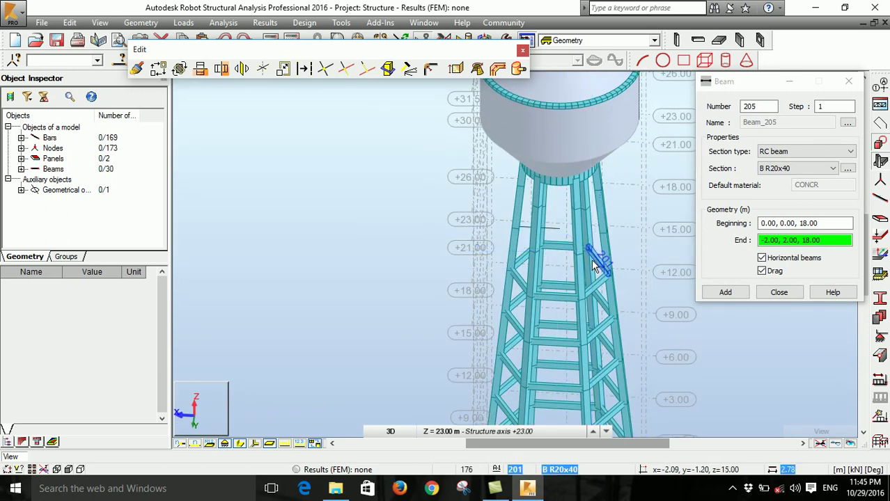
- Insert a closed ring of six horizontal B R20x40 beams at Z = 18 m, starting from the column node at 1.24, 2.16
left_click(798, 223)
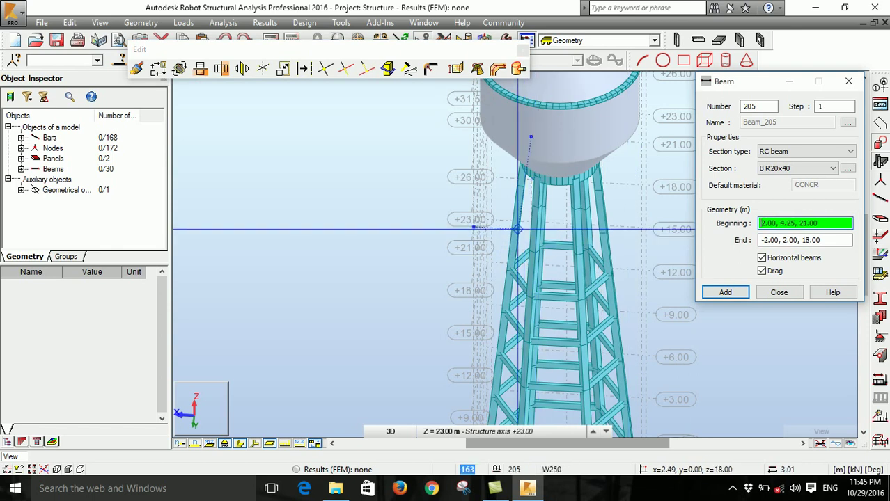
left_click(536, 249)
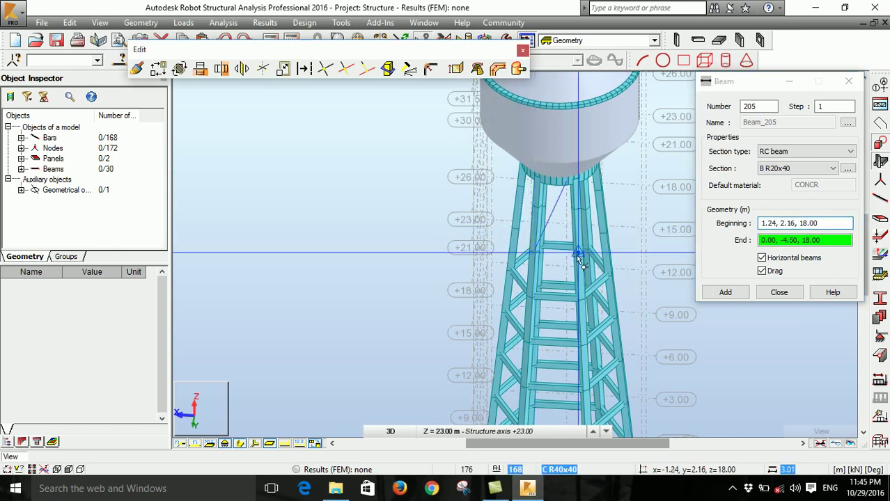
left_click(560, 265)
scroll(529, 268, "down", 5)
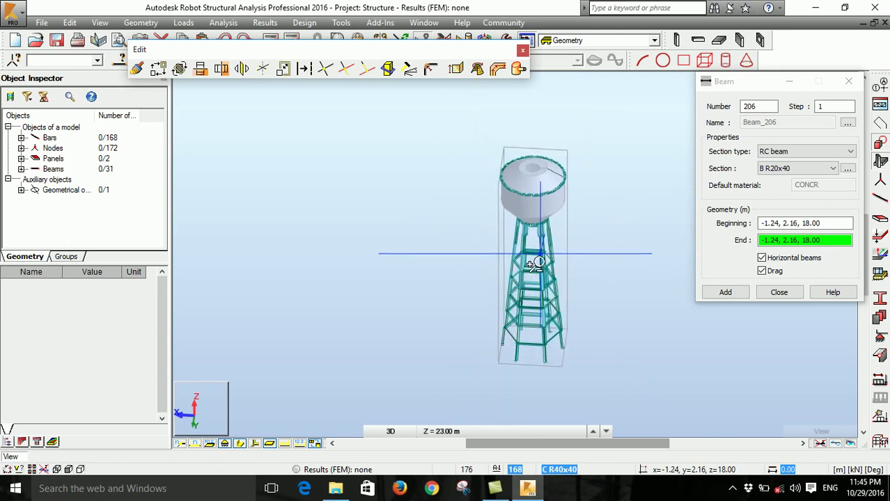
scroll(529, 268, "up", 6)
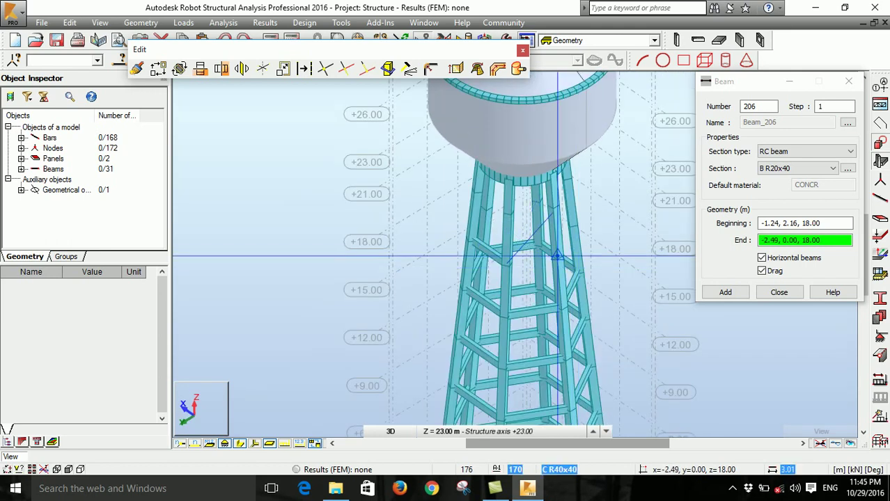
middle_click_drag(557, 256, 487, 209, "shift")
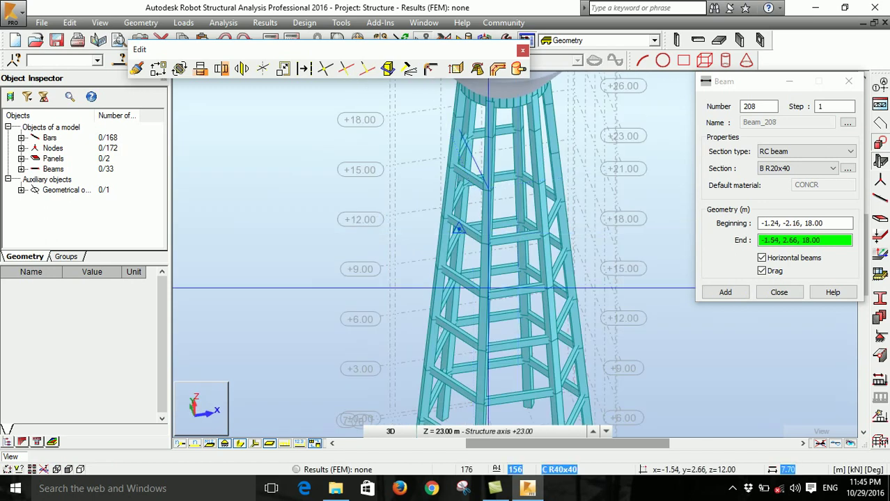
scroll(557, 223, "down", 4)
mouse_move(576, 235)
middle_mouse_down("shift")
mouse_move(550, 239)
mouse_move(577, 246)
middle_mouse_up("shift")
scroll(597, 227, "up", 4)
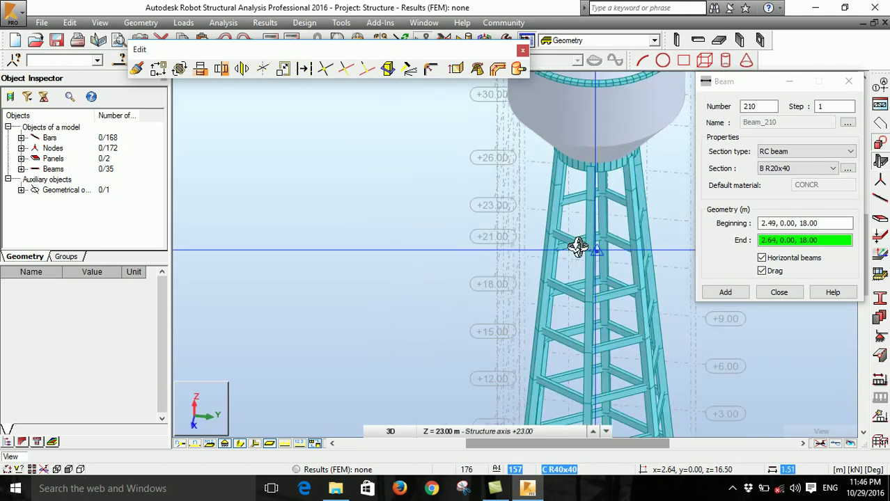
left_click(635, 238)
middle_click_drag(635, 238, 536, 294, "shift")
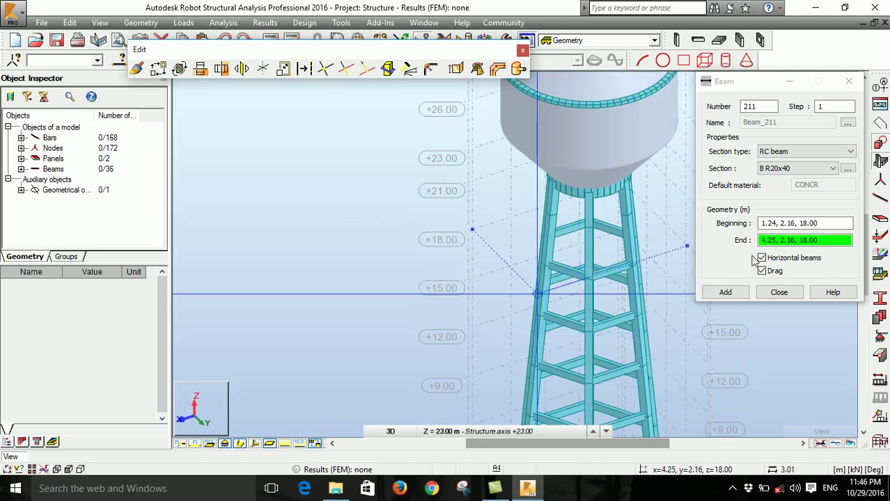
- Insert a closed ring of six horizontal B R20x40 beams connecting the columns at Z = 21 m, starting from the column node at 1.10, 1.90
left_click(787, 222)
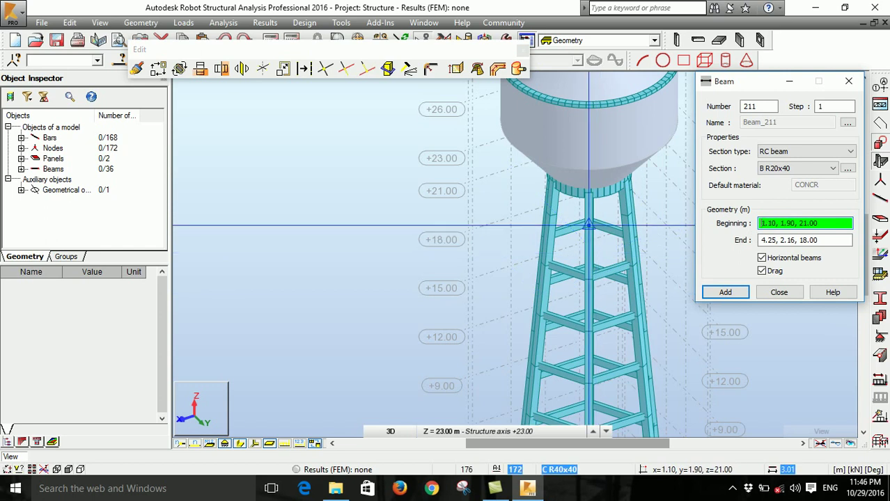
left_click(589, 224)
middle_click_drag(589, 224, 562, 269, "shift")
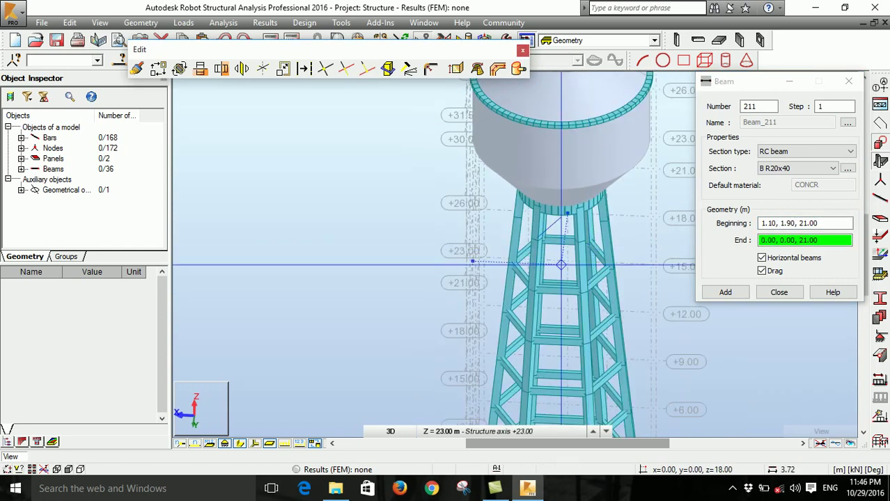
left_click(580, 240)
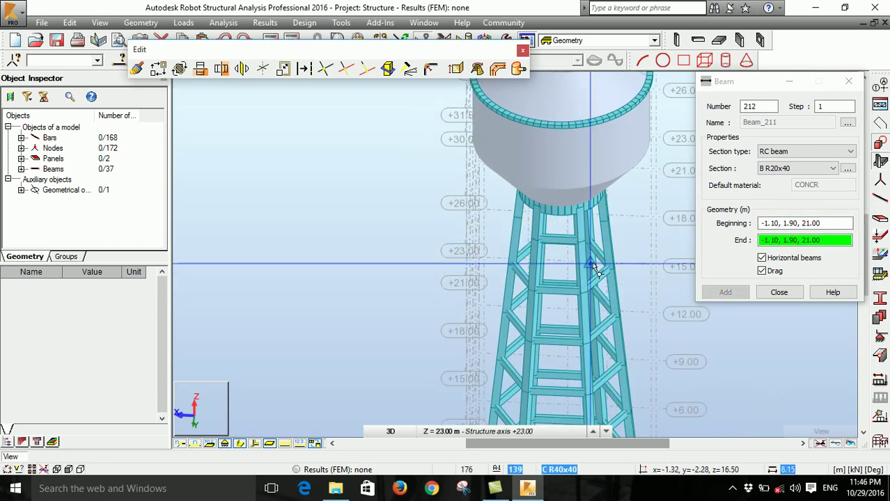
scroll(578, 250, "down", 3)
scroll(578, 254, "up", 4)
middle_click_drag(596, 264, 456, 185, "shift")
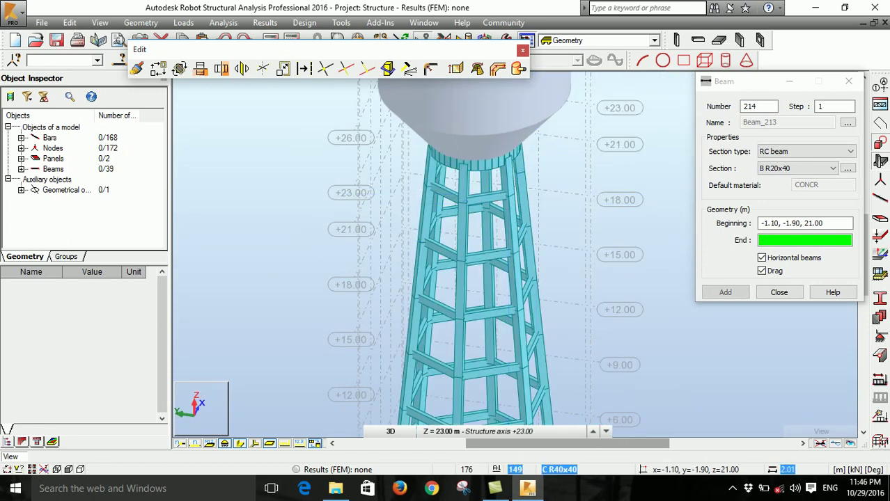
middle_click_drag(531, 242, 482, 216, "shift")
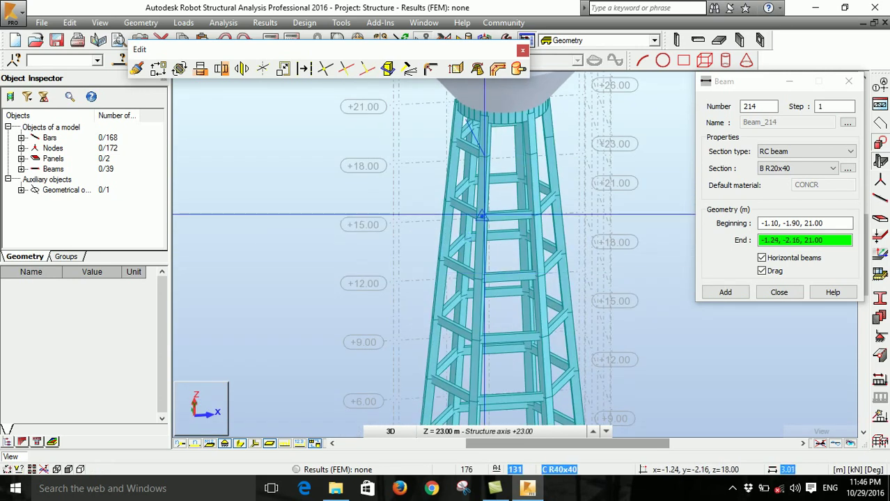
left_click(531, 151)
middle_click_drag(521, 189, 465, 187, "shift")
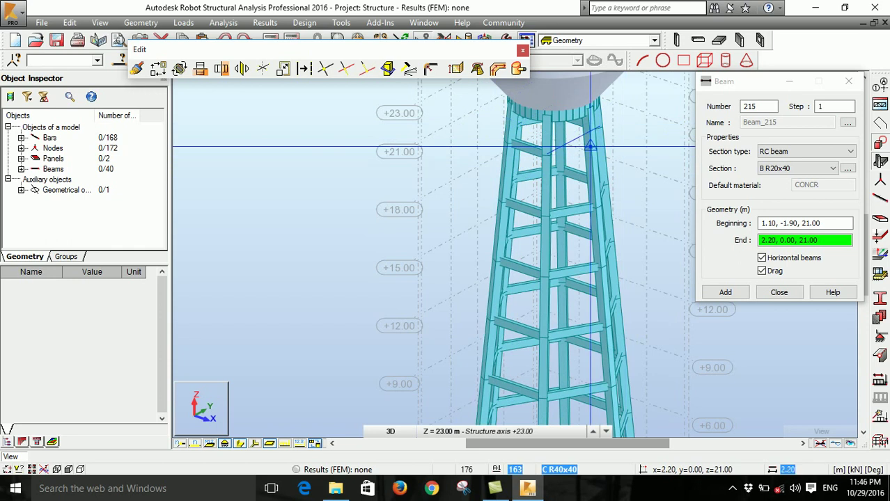
middle_click_drag(591, 150, 538, 198, "shift")
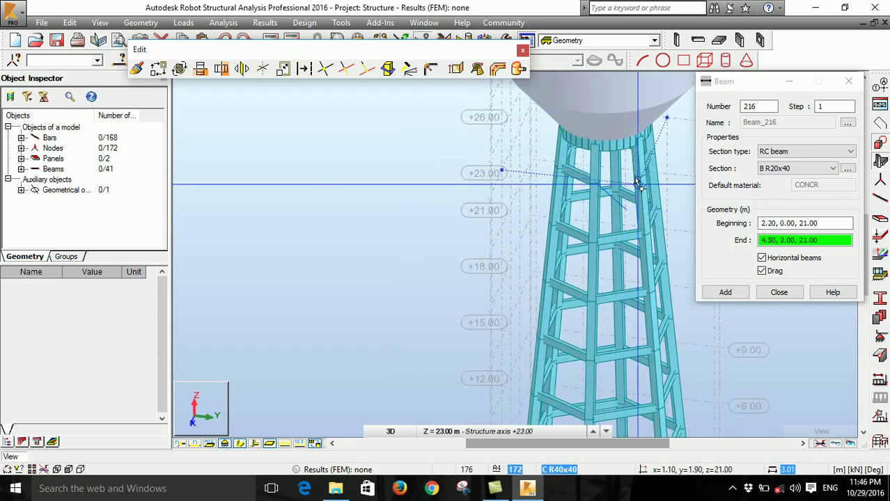
scroll(640, 174, "down", 3)
scroll(683, 195, "up", 3)
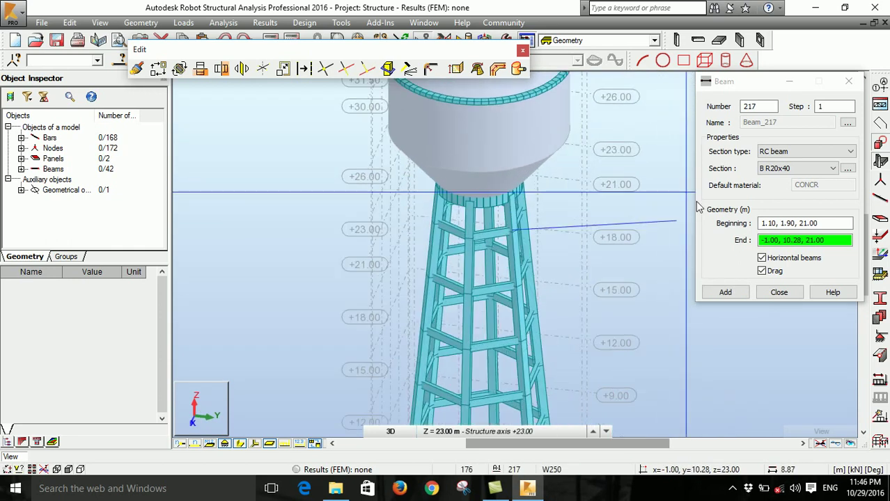
left_click(849, 83)
- Examine the whole tower from another angle to check the ring beams at all levels
right_click(624, 210)
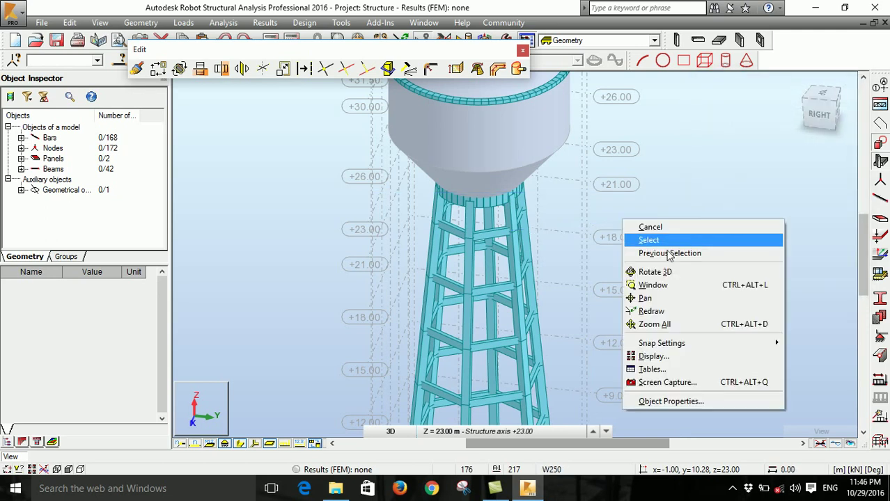
left_click(658, 272)
left_click_drag(663, 280, 596, 238)
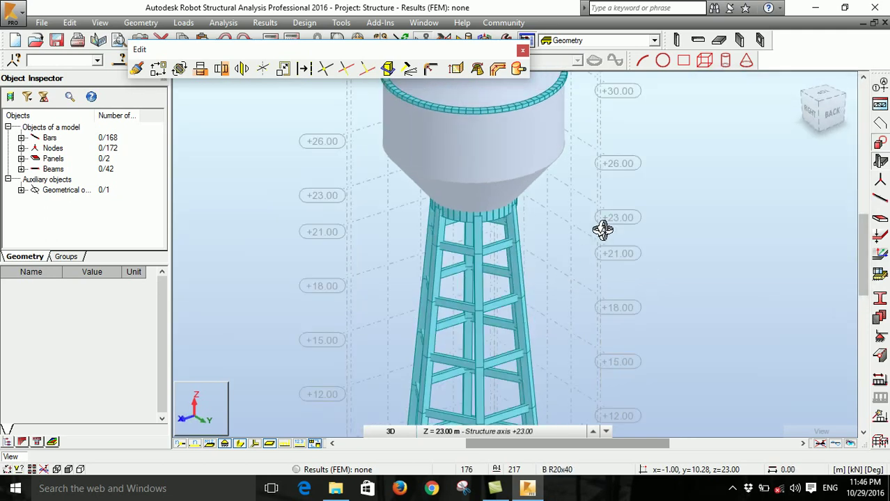
scroll(648, 314, "down", 3)
left_click_drag(697, 385, 568, 350)
scroll(569, 350, "up", 3)
scroll(550, 360, "down", 2)
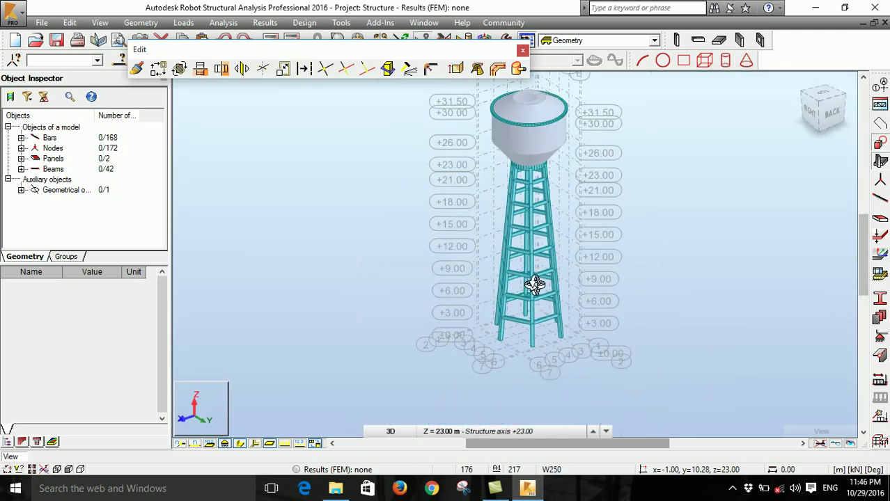
- Display the model with colour legends for bar sections and panel thickness
right_click(299, 223)
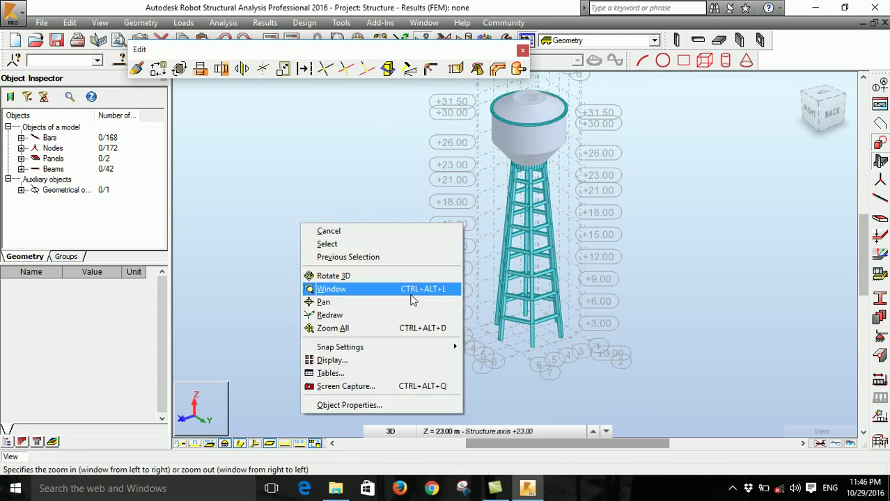
left_click(390, 358)
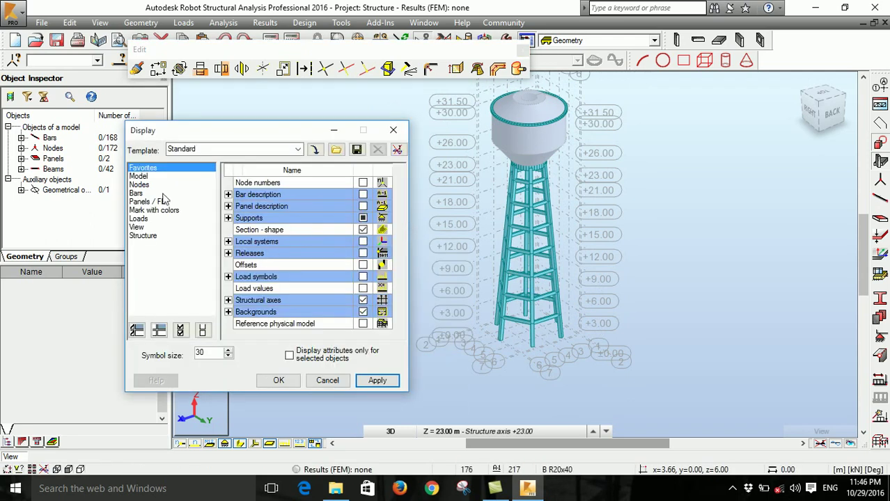
left_click(152, 211)
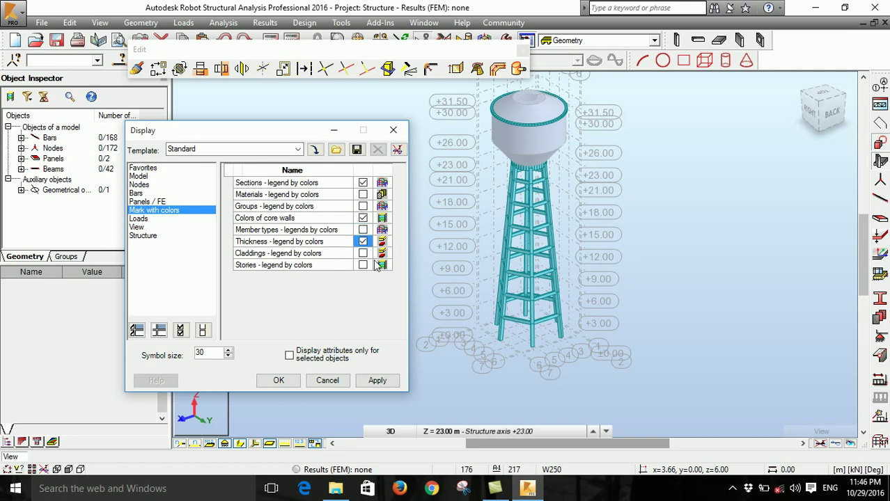
left_click(377, 381)
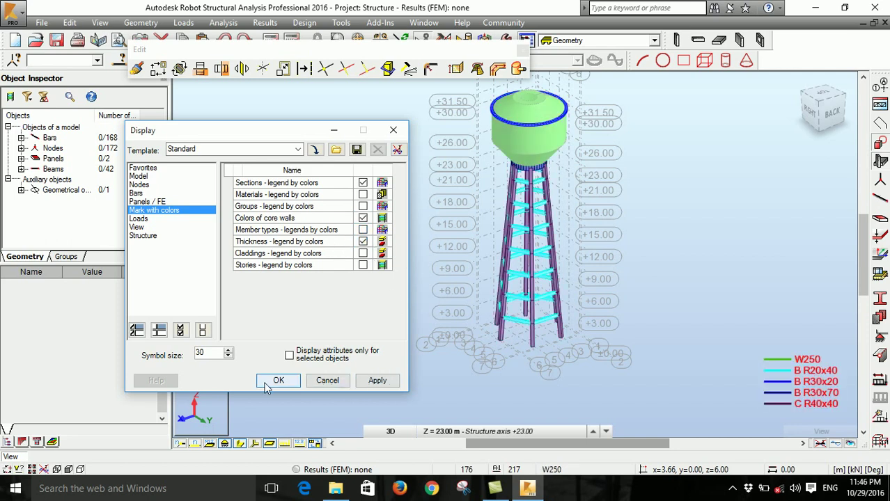
left_click(278, 380)
- Examine the colour-coded columns, ring beams and tank shell from several sides, up close and as a whole
scroll(662, 212, "up", 2)
right_click(692, 211)
left_click(660, 259)
left_click_drag(598, 244, 617, 160)
right_click(617, 160)
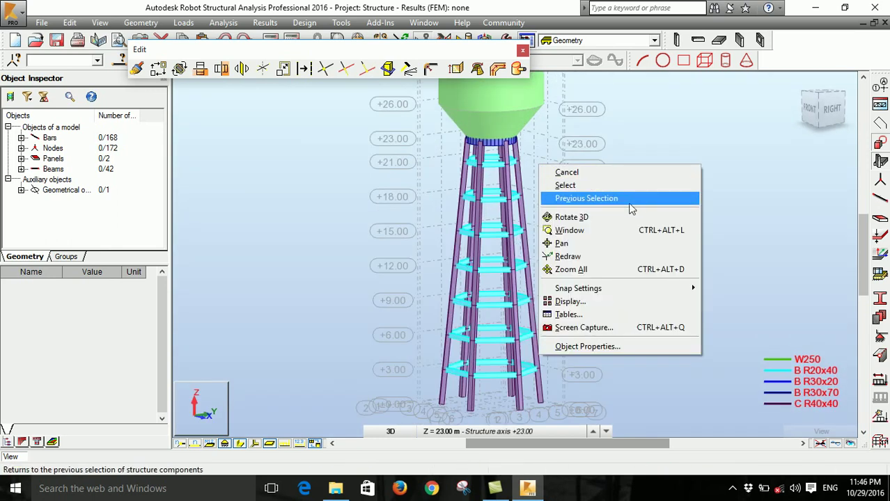
left_click(619, 174)
scroll(564, 359, "down", 2)
scroll(617, 298, "up", 1)
right_click(617, 327)
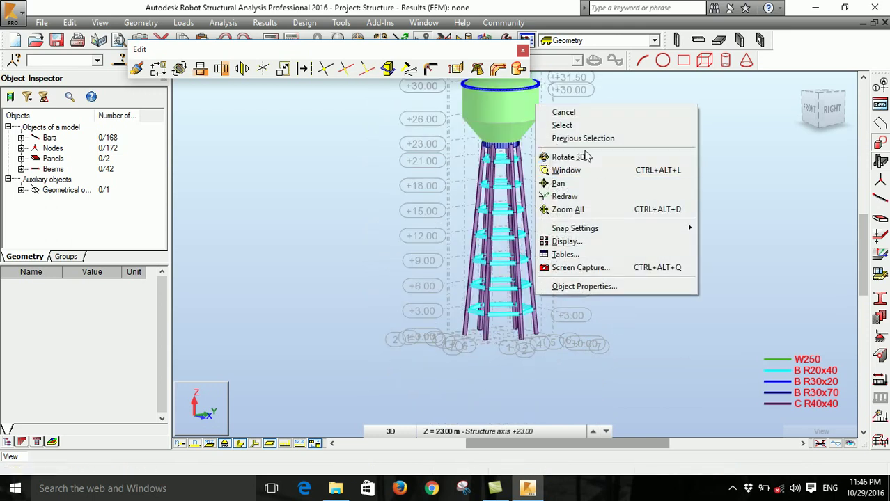
left_click(596, 170)
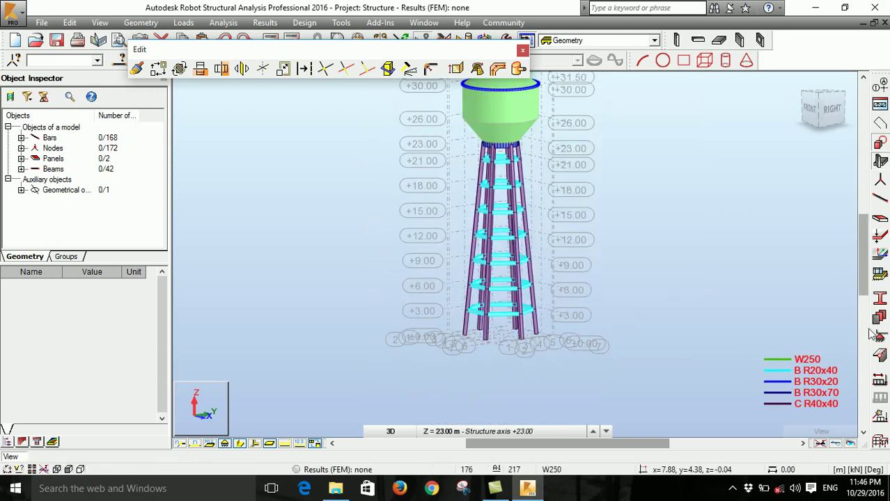
scroll(593, 263, "down", 2)
scroll(615, 220, "up", 1)
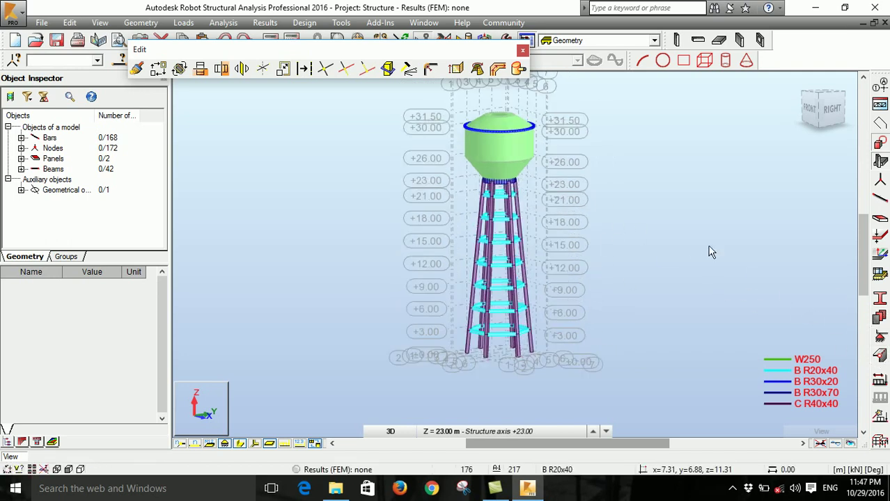
- Select the six column base nodes in the right view and assign Fixed nodal supports to them
right_click(660, 210)
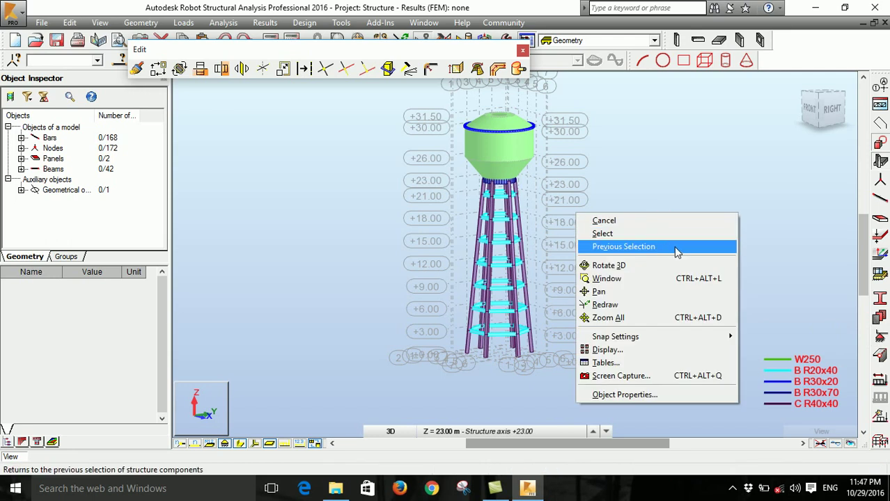
left_click(616, 269)
left_click_drag(560, 322, 540, 348)
scroll(541, 348, "up", 2)
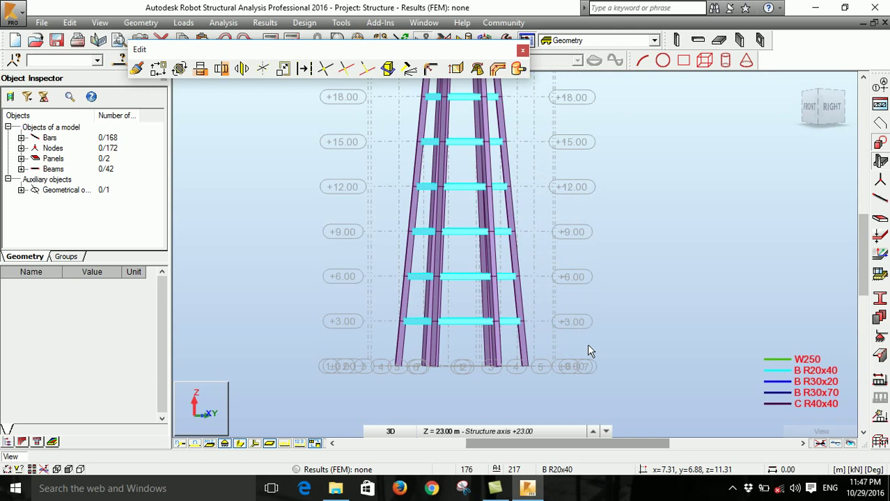
left_click(833, 108)
left_click_drag(372, 345, 573, 387)
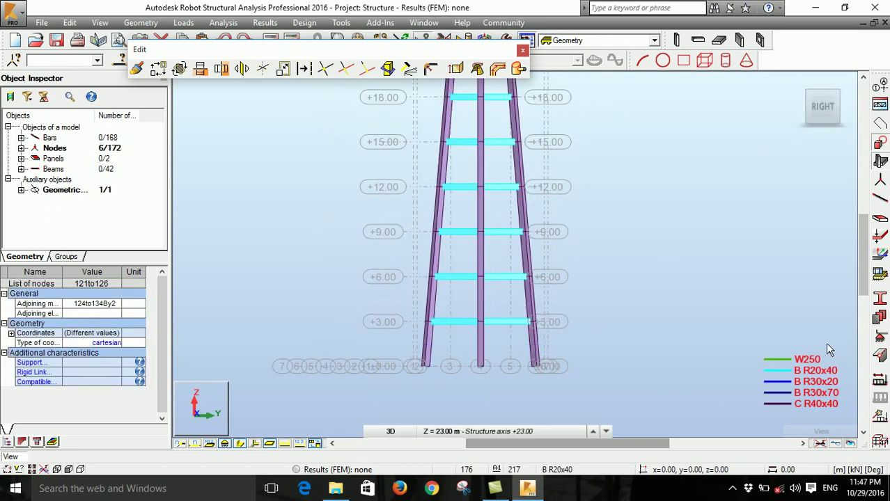
left_click(881, 342)
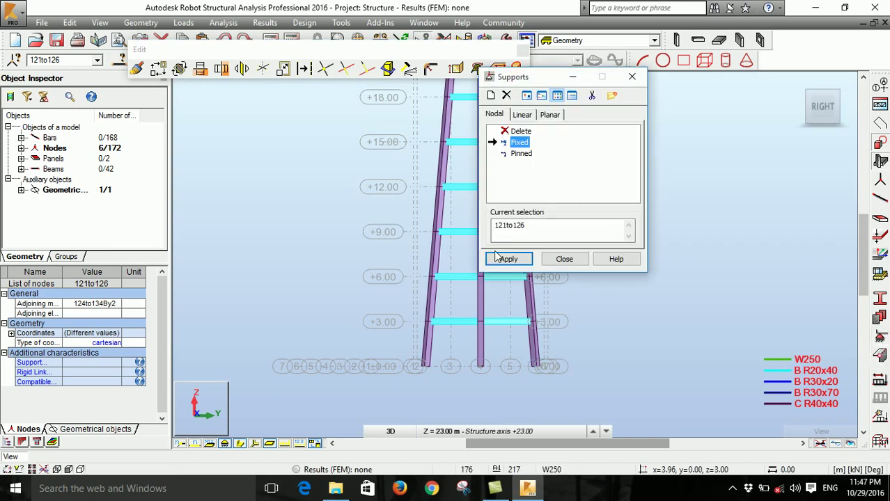
left_click(528, 259)
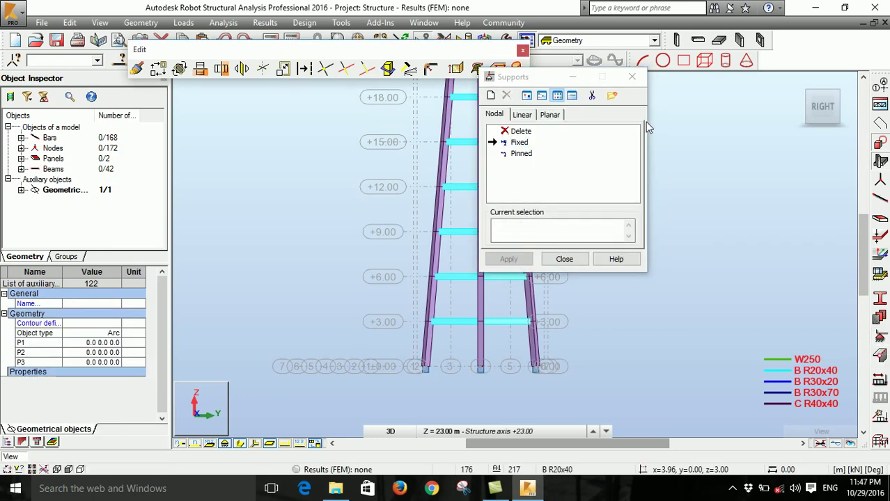
left_click(632, 76)
- Open the FE meshing options for all panels and set the element size to 0.5 m
right_click(594, 238)
left_click(626, 290)
left_click_drag(627, 289, 365, 92)
left_click(523, 50)
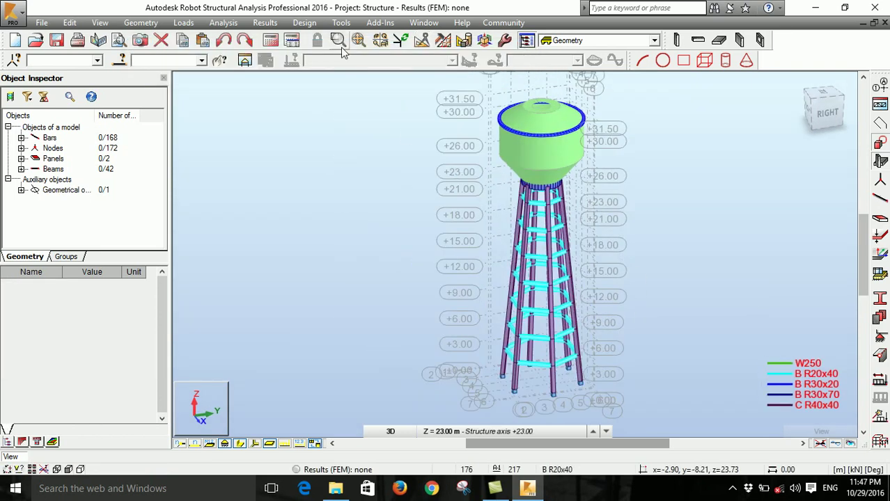
left_click(453, 40)
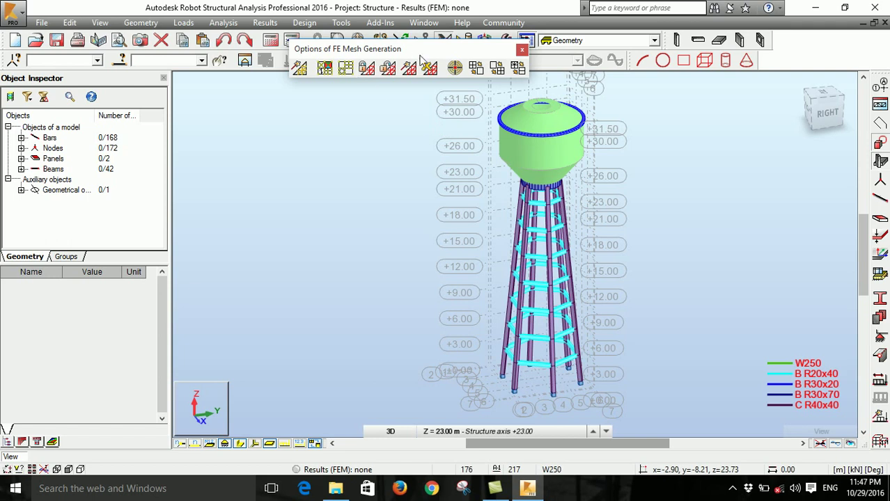
left_click(348, 69)
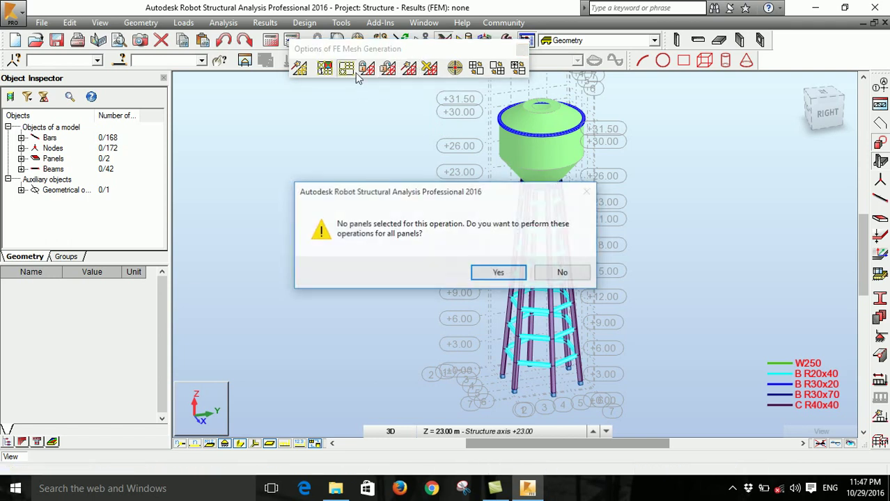
left_click(497, 271)
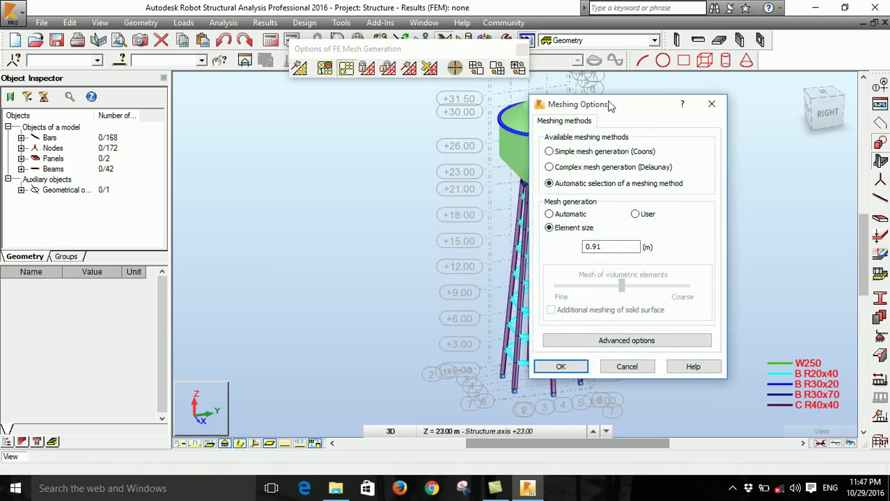
left_click_drag(609, 105, 402, 78)
left_click_drag(403, 220, 336, 222)
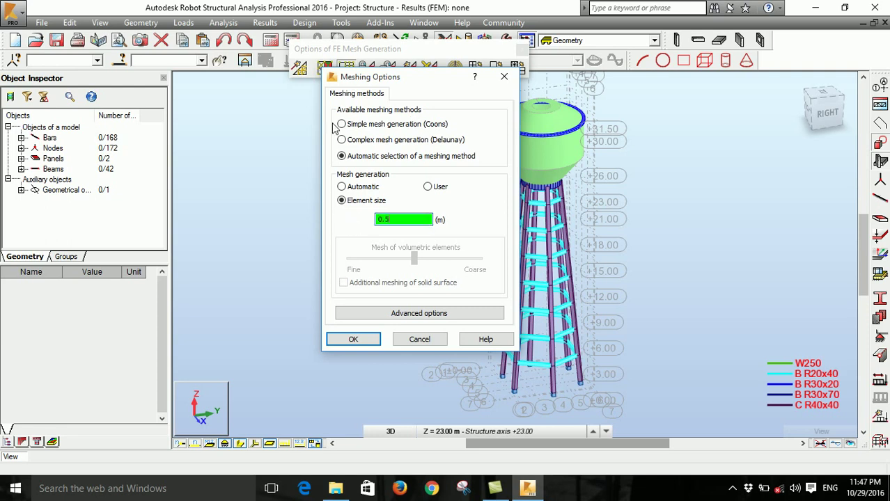
- Choose the Delaunay method with the Delaunay and Kang option in the advanced meshing options, and generate the mesh on both tank panels
left_click(410, 313)
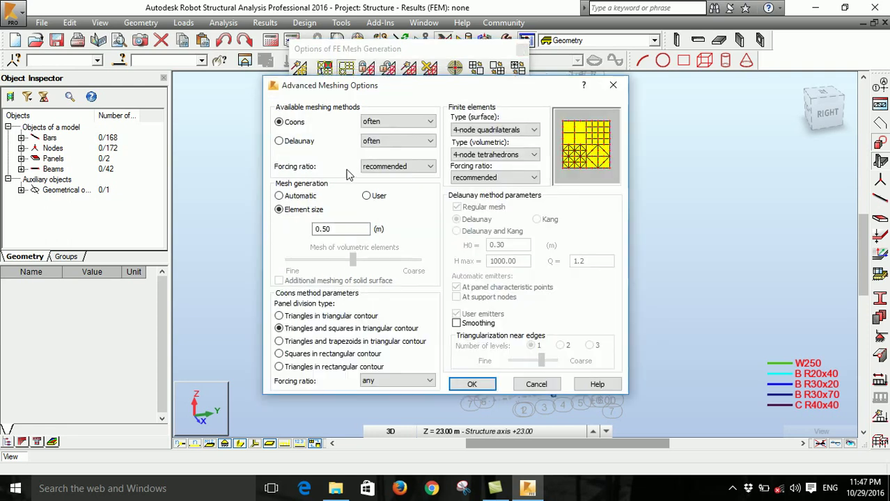
left_click(279, 142)
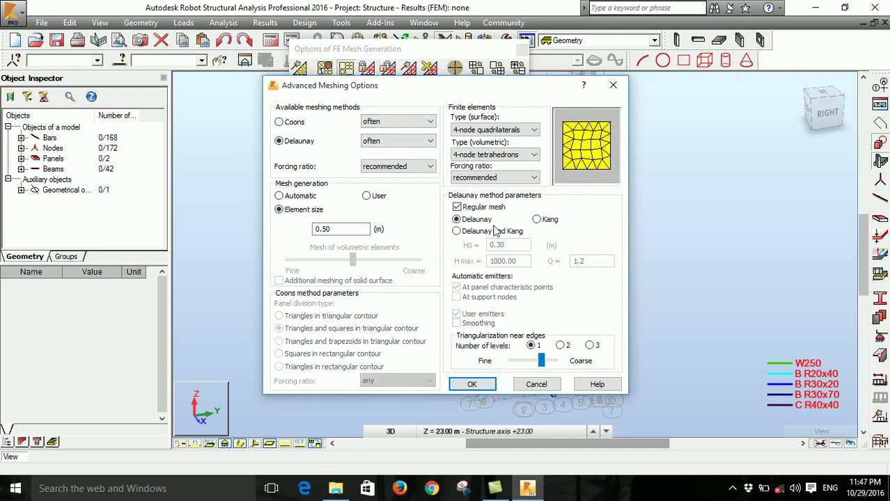
left_click(457, 231)
double_click(328, 229)
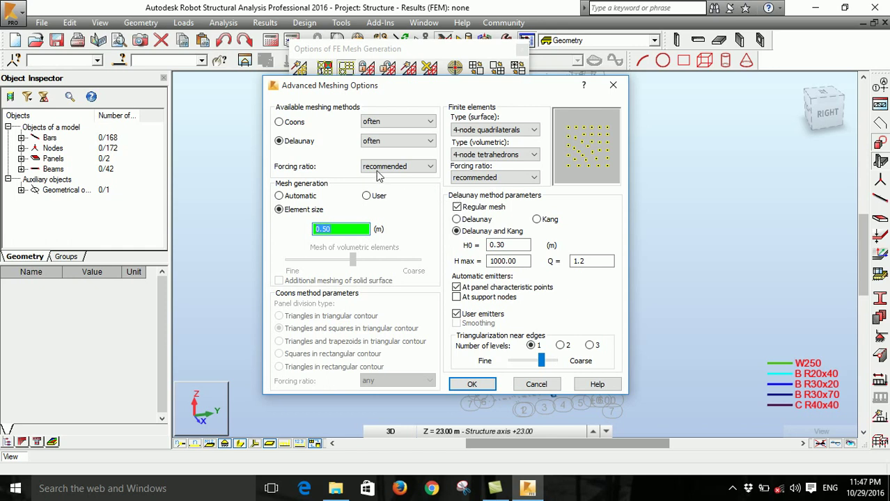
left_click(472, 384)
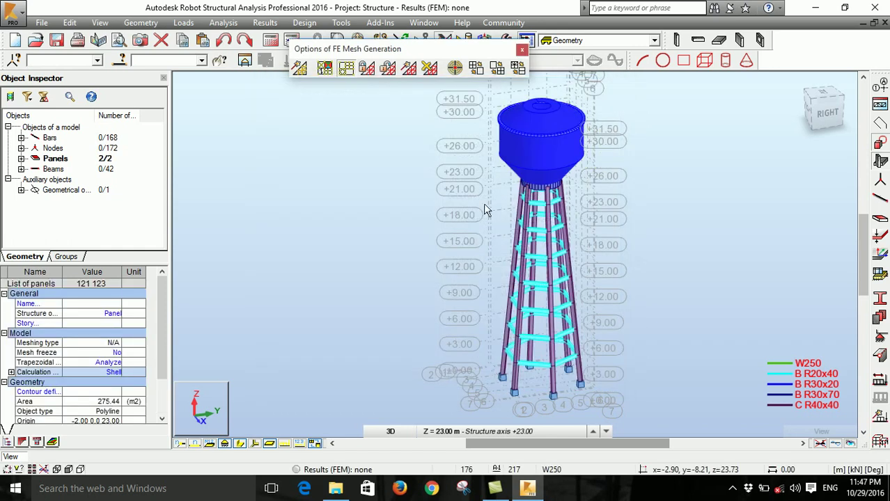
left_click(409, 68)
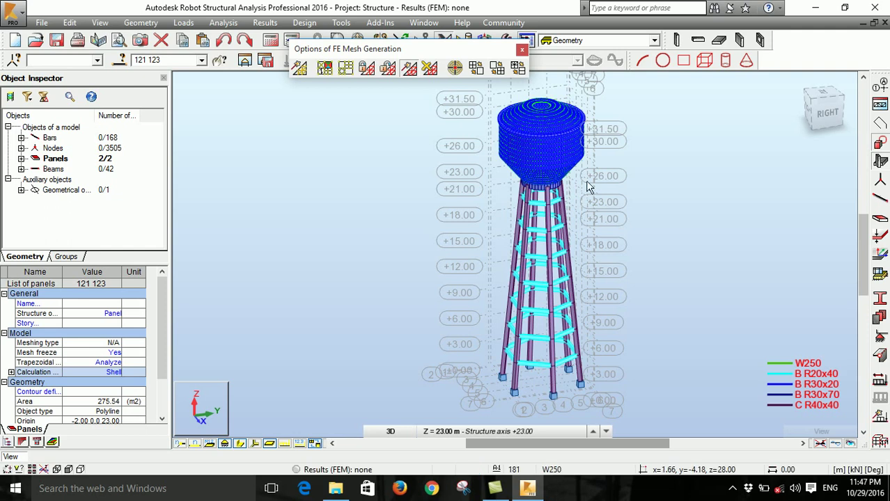
scroll(508, 250, "down", 3)
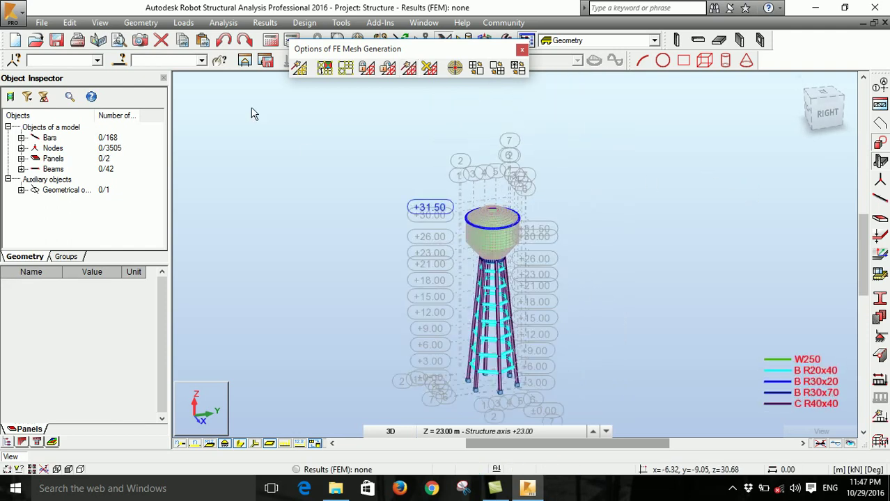
- Close the mesh generation options, run the structural calculation and check the message about the material parameters
left_click(522, 50)
left_click(271, 40)
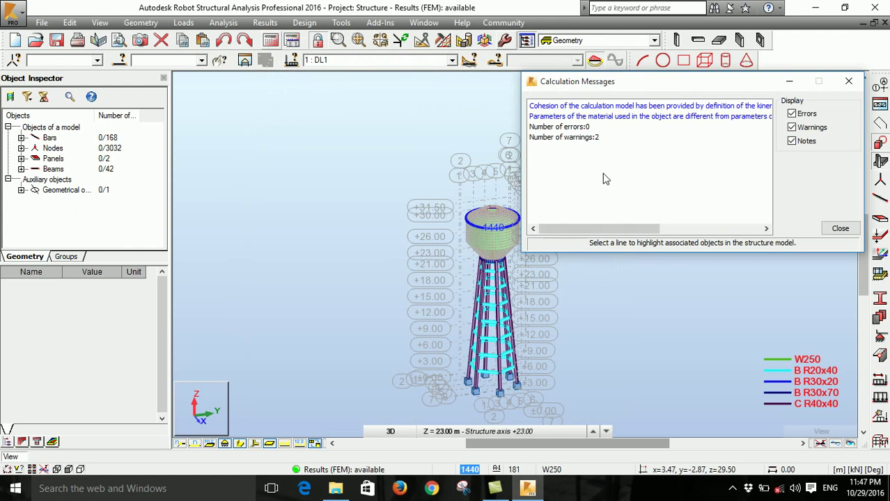
left_click(582, 117)
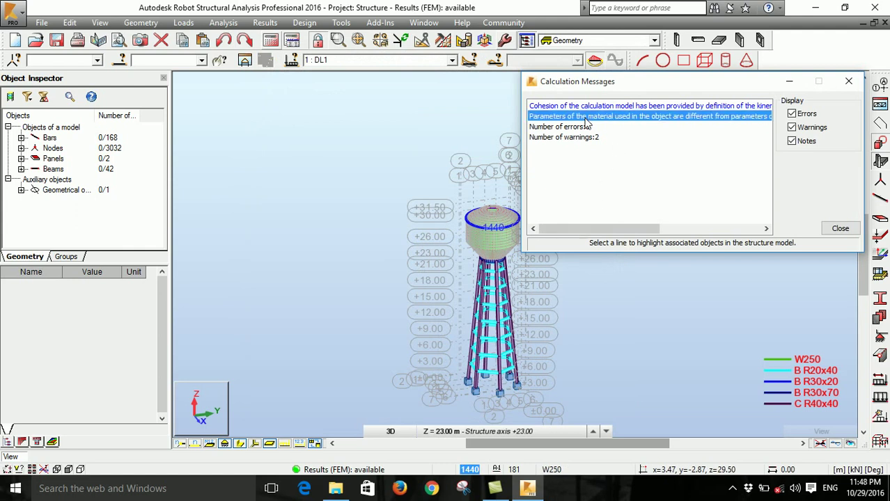
left_click(849, 82)
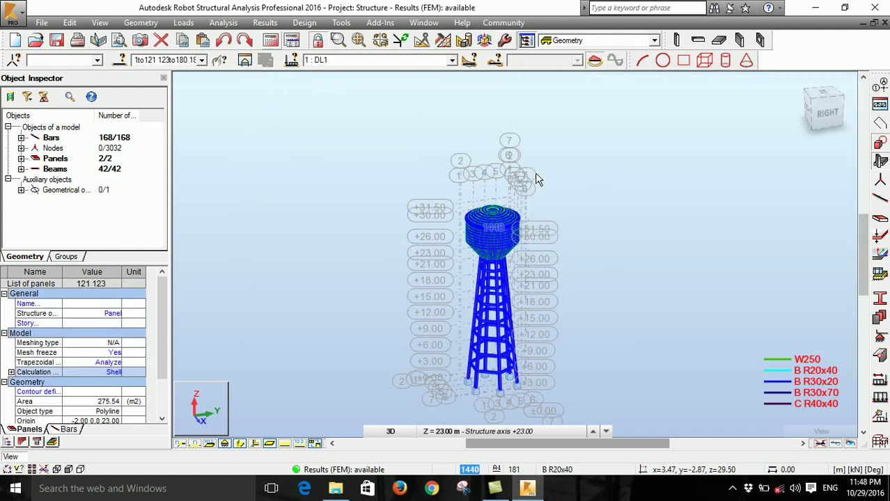
- Review the CONCR concrete material definition in the job preferences, keeping the Cylindrical sample type
left_click(341, 23)
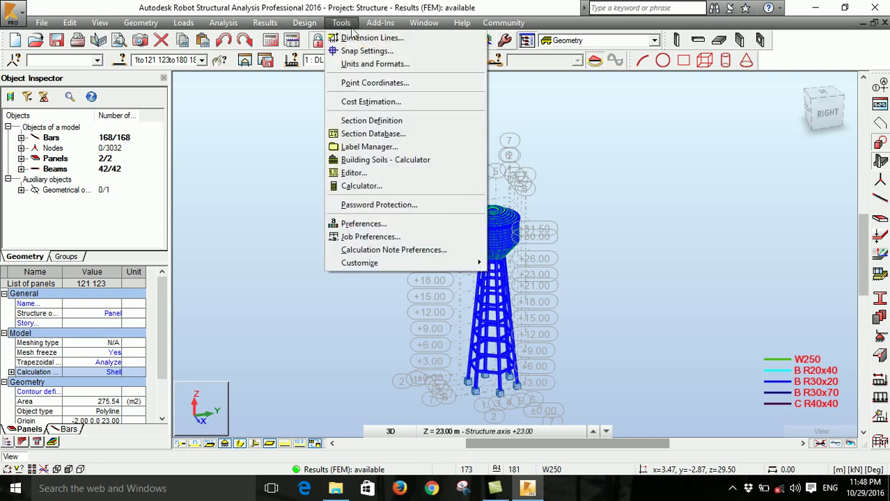
left_click(373, 238)
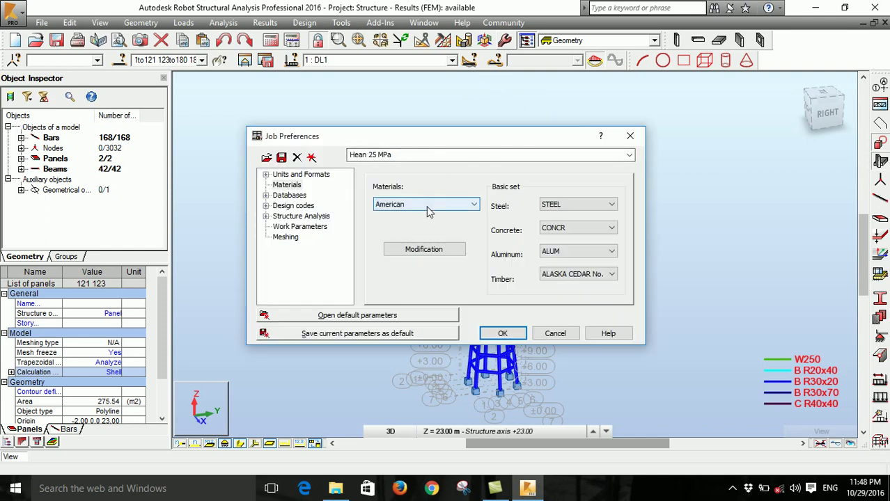
left_click(411, 249)
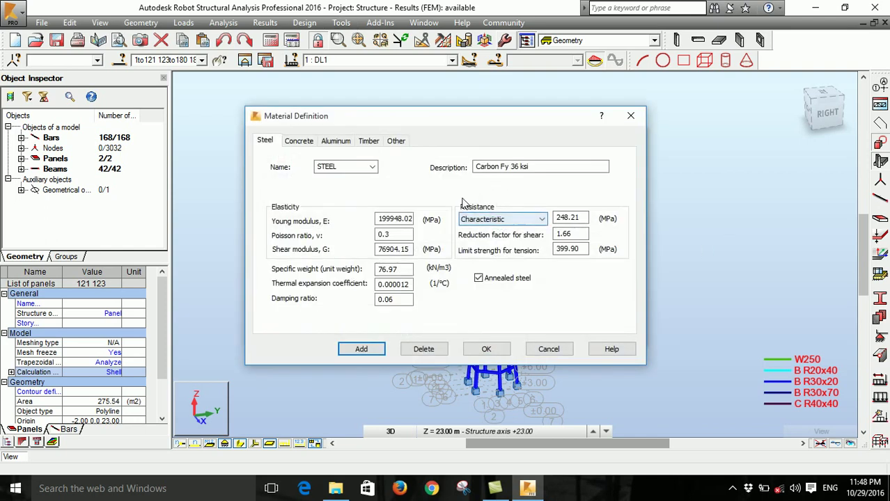
key("ctrl+Tab")
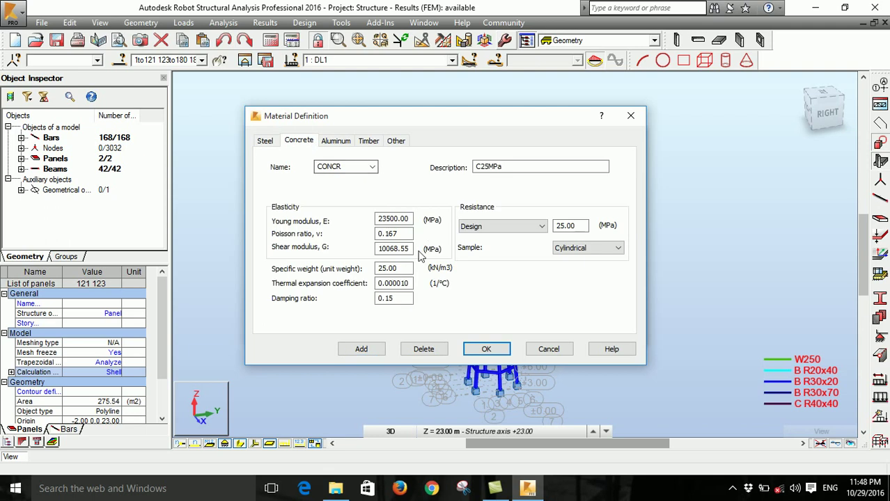
double_click(411, 249)
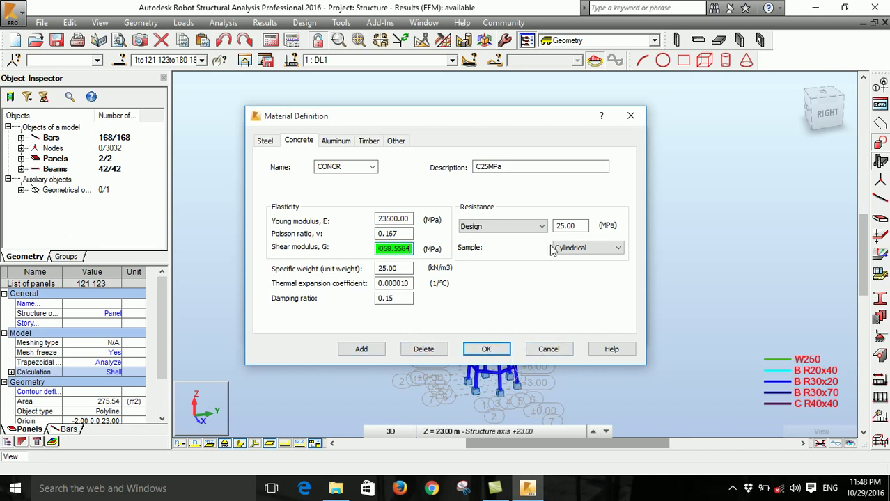
left_click(576, 250)
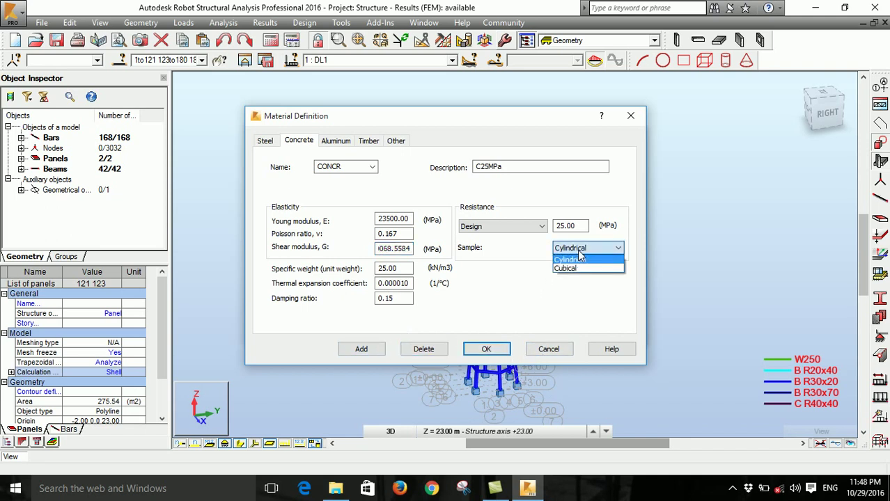
left_click(576, 255)
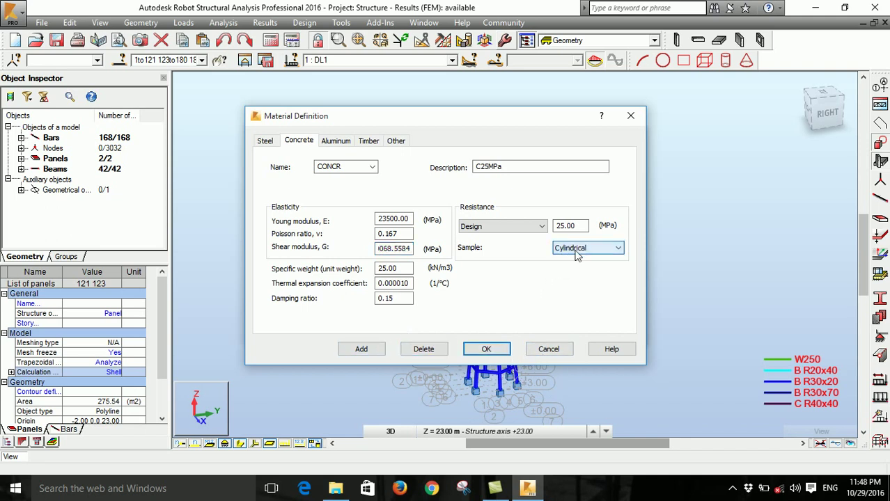
- Accept the material definition and job preferences, and rerun the structural calculation
left_click(492, 350)
left_click(503, 333)
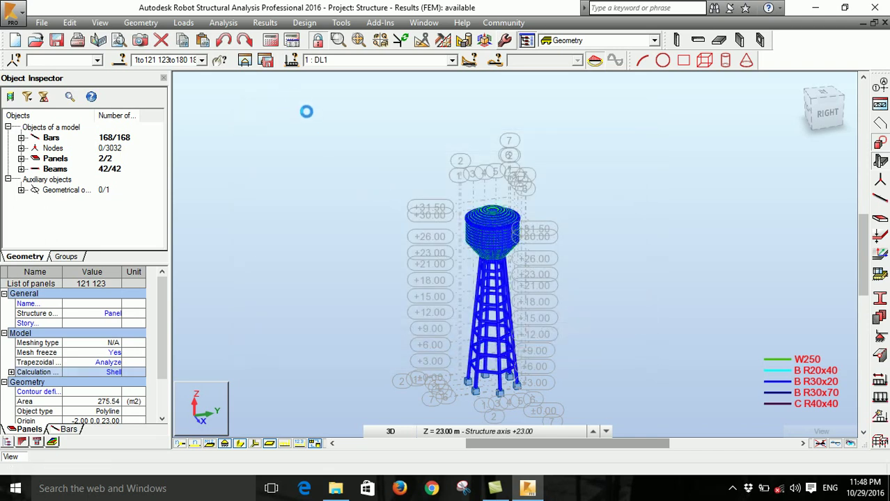
left_click(271, 44)
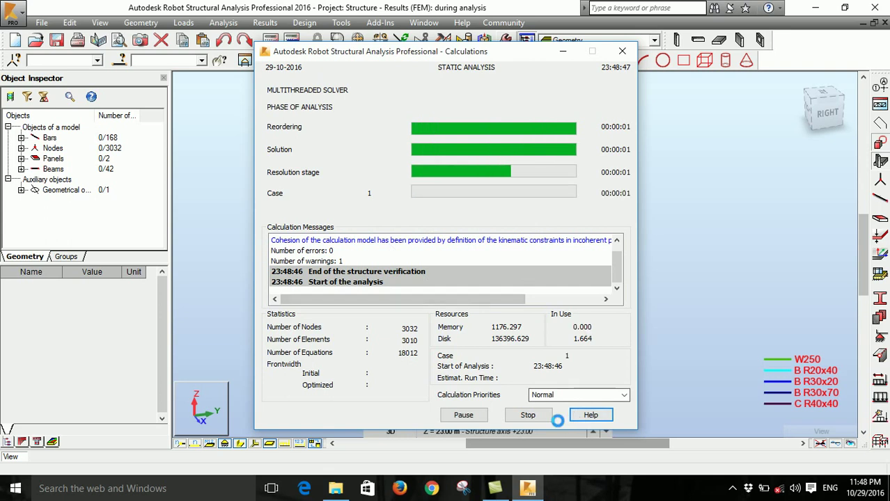
left_click(848, 82)
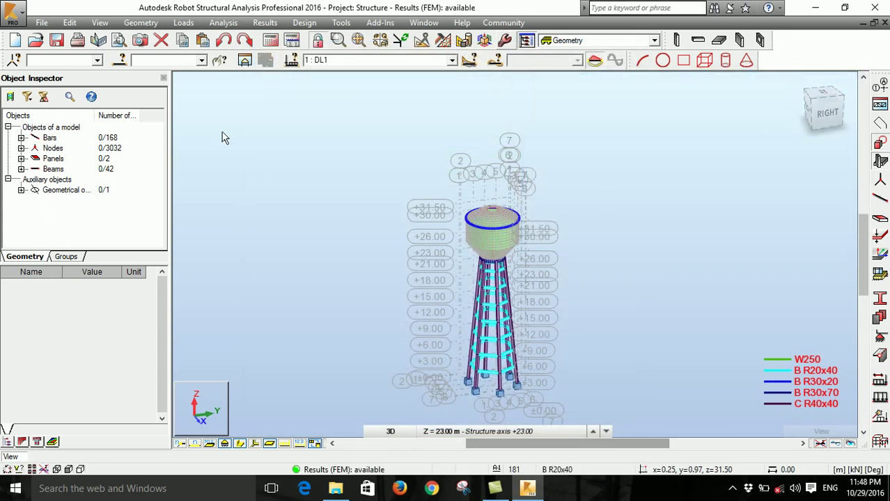
- Display the FZ reaction diagrams for the structure with the diagram description set to text
left_click(264, 23)
left_click(308, 72)
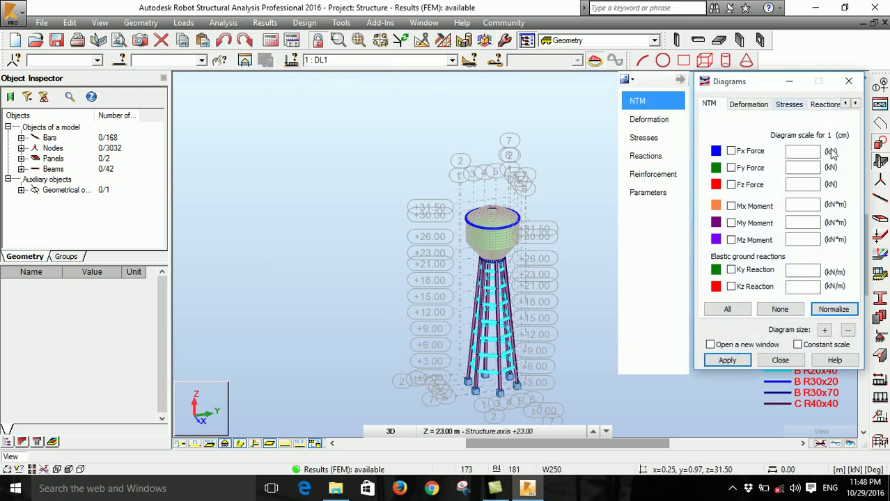
left_click(822, 106)
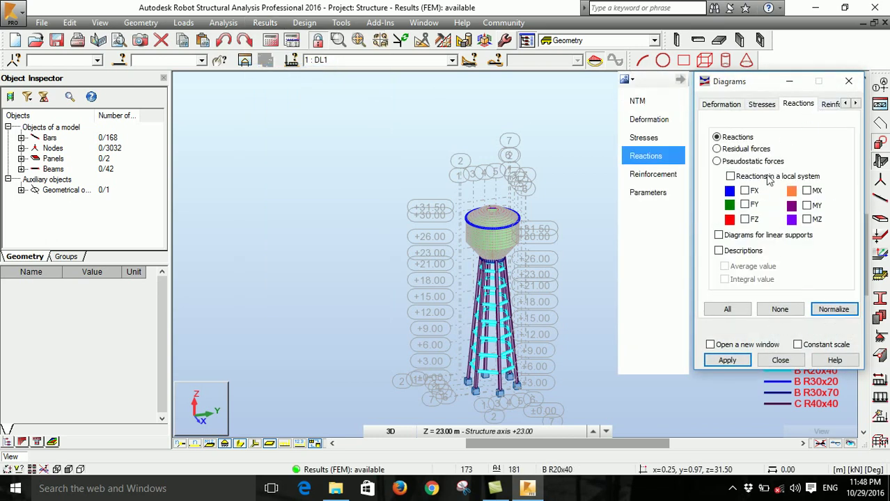
left_click(745, 219)
left_click(831, 104)
left_click(831, 105)
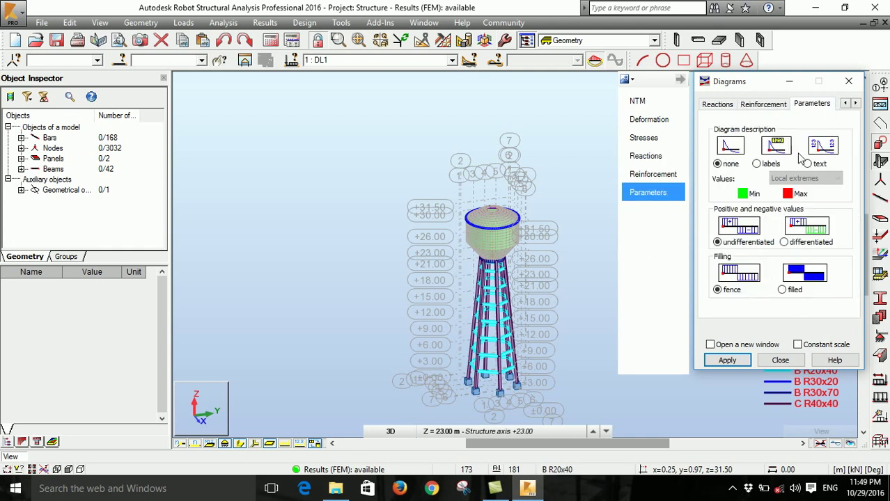
left_click(808, 164)
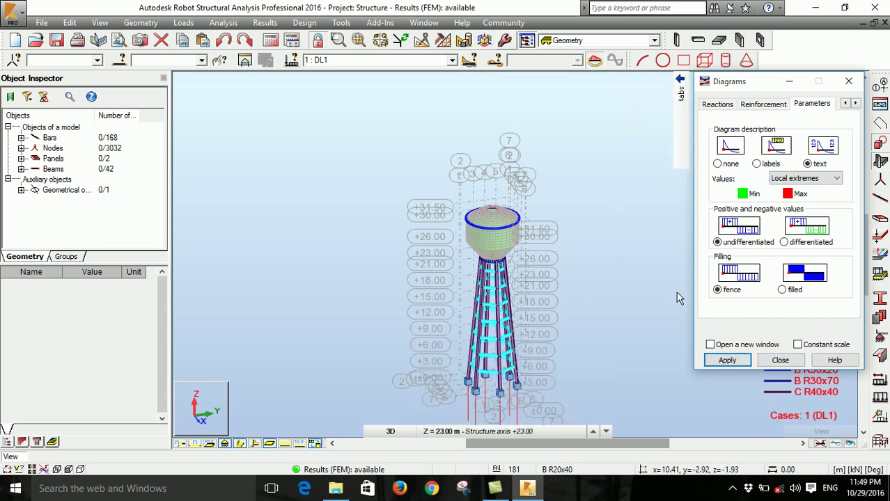
left_click(725, 361)
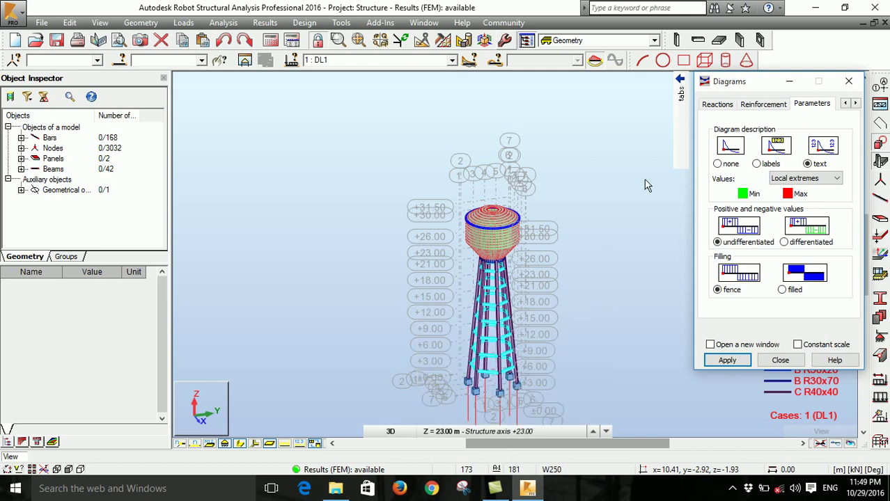
- Examine the FZ reaction lines under the six column bases, up close and with the whole tower
left_click(721, 105)
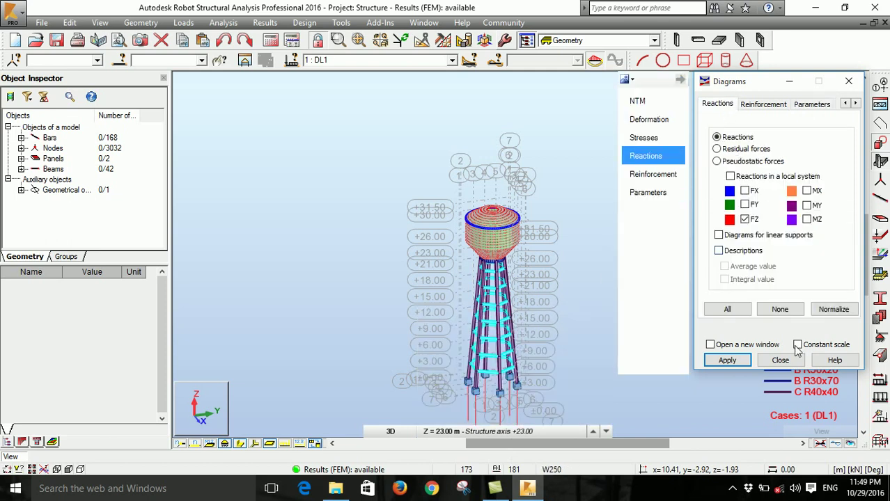
left_click(390, 431)
left_click(389, 327)
scroll(462, 278, "up", 5)
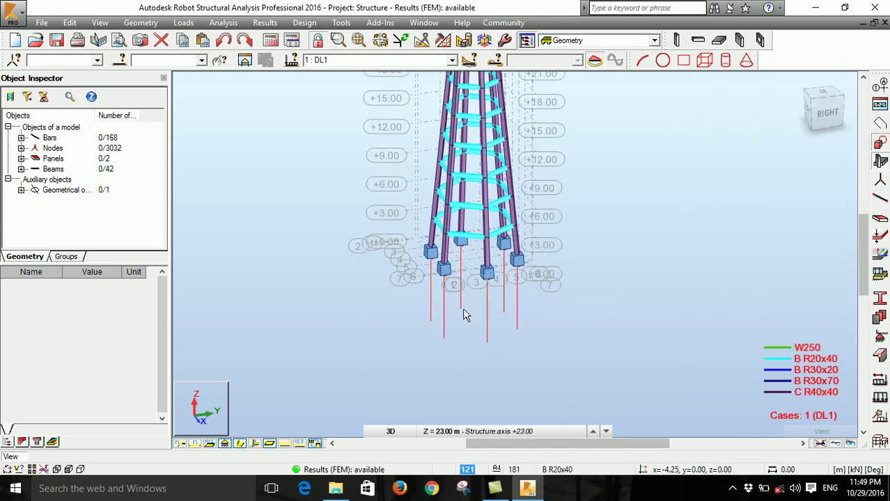
scroll(458, 311, "up", 3)
left_click(432, 302)
left_click(486, 298)
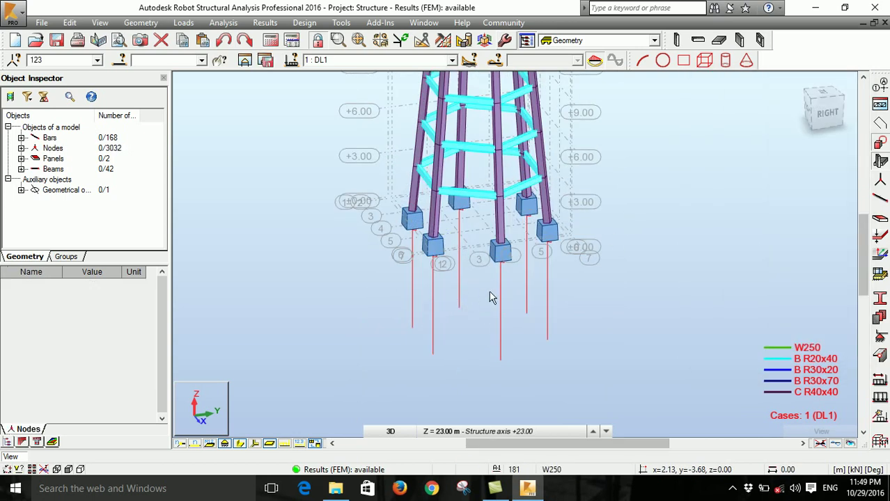
scroll(485, 298, "down", 4)
- Turn on Descriptions for the FZ reactions and inspect the labels at the column bases
left_click(270, 24)
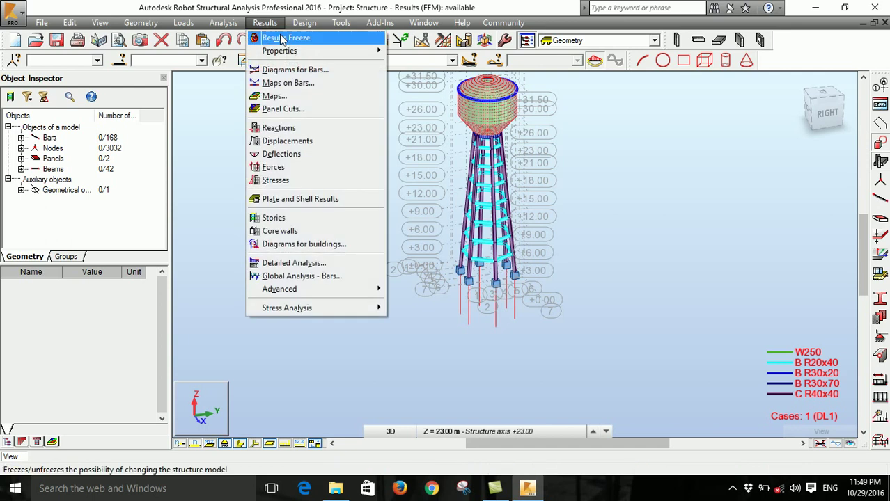
left_click(287, 71)
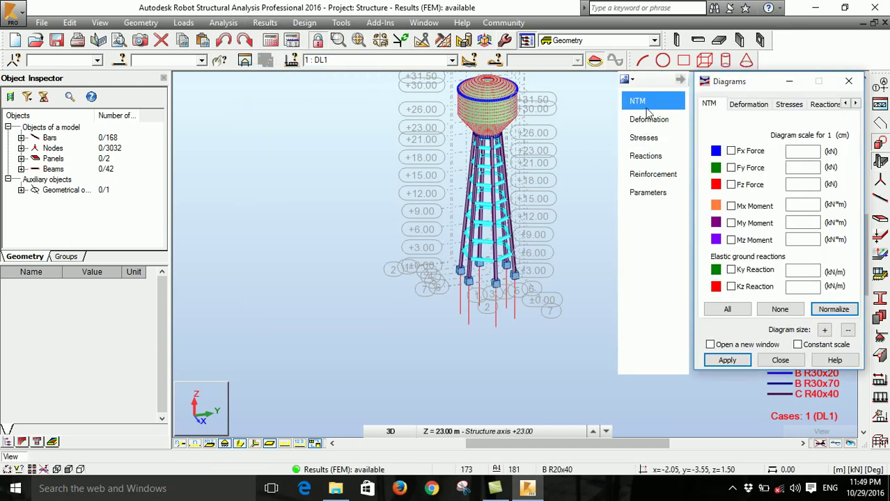
left_click(661, 158)
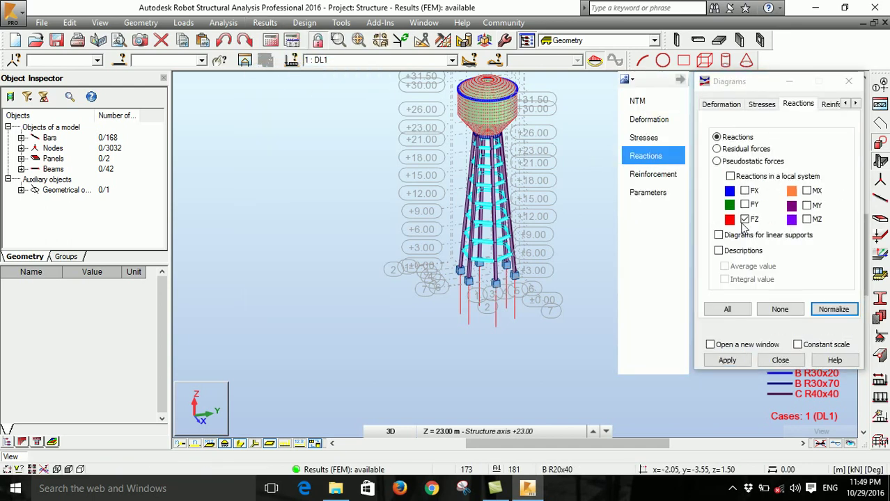
left_click(727, 360)
scroll(583, 301, "up", 4)
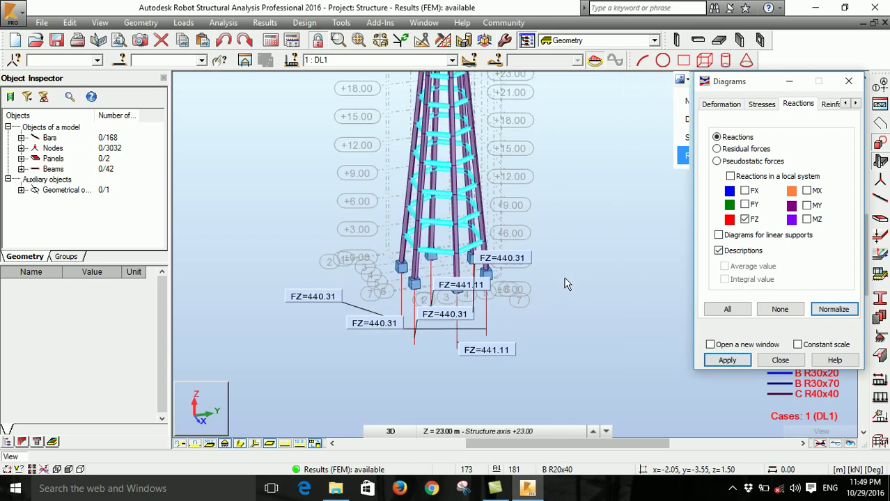
scroll(476, 379, "down", 1)
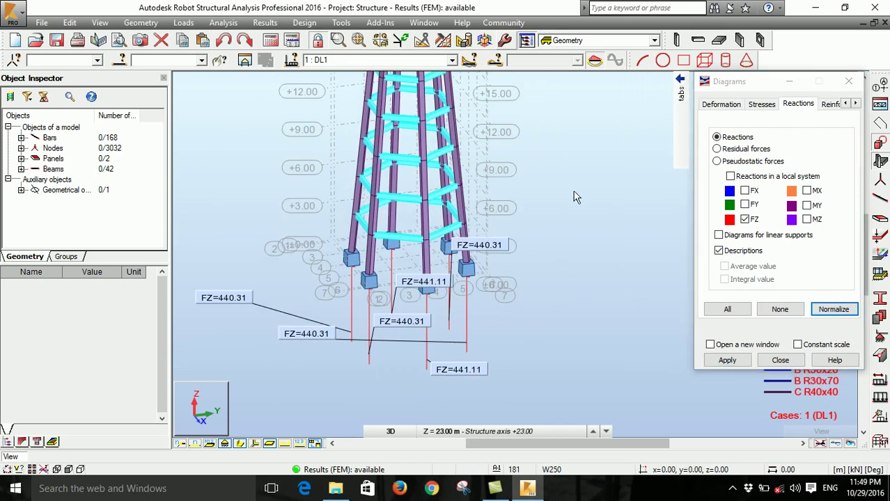
scroll(554, 313, "down", 1)
scroll(485, 368, "down", 1)
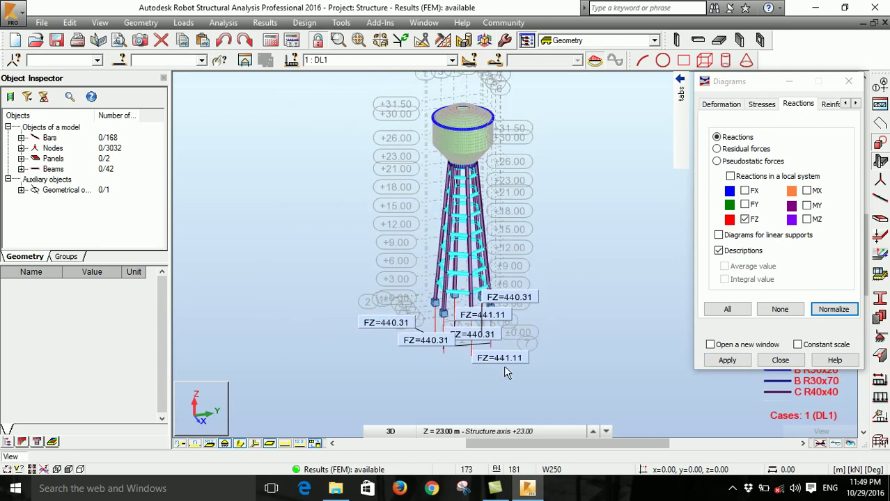
scroll(495, 362, "up", 1)
scroll(456, 332, "up", 1)
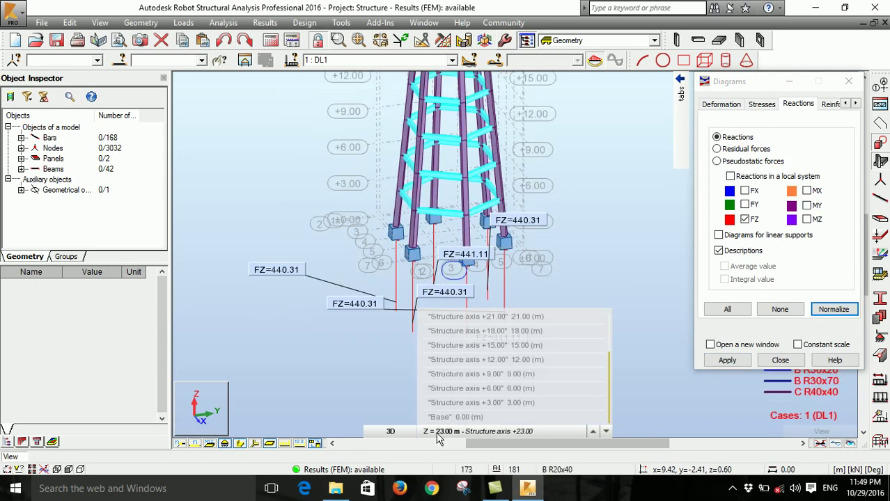
- Show the labelled FZ reactions in the XY plan view at the Base level, 0.00 m
left_click(391, 431)
left_click(390, 403)
left_click(452, 431)
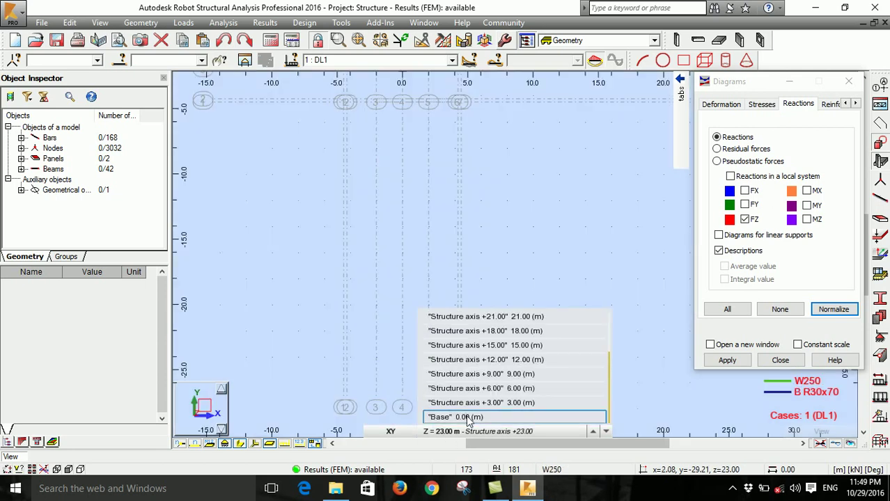
left_click(468, 418)
scroll(452, 228, "up", 1)
scroll(451, 233, "up", 2)
scroll(450, 239, "down", 3)
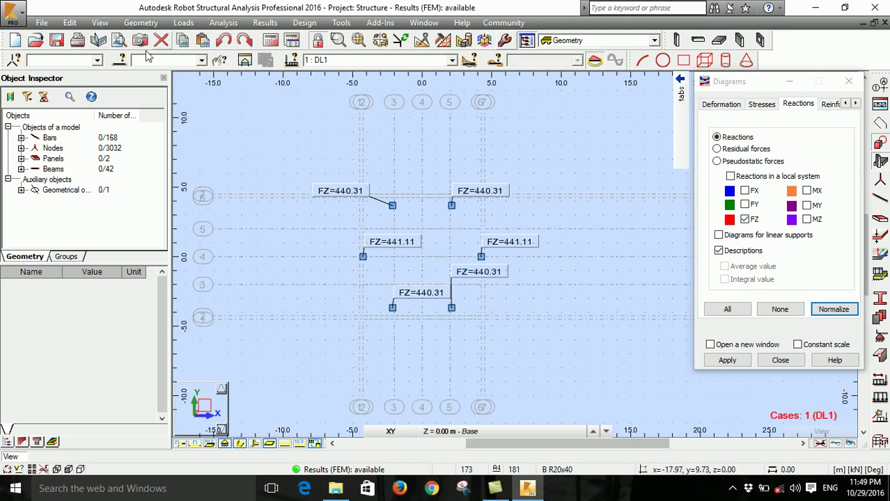
- Save the project to the Desktop as a ROBOT (*.rtd) file named "Tower tank for youtube"
left_click(56, 41)
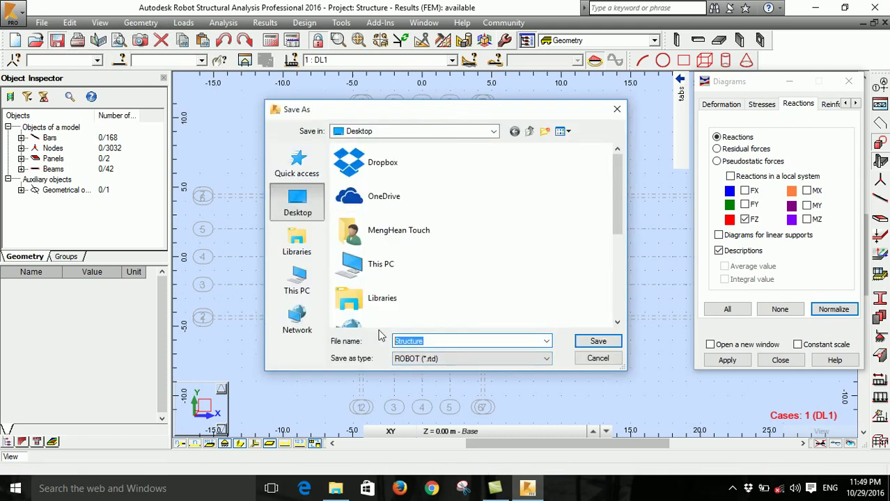
type("T")
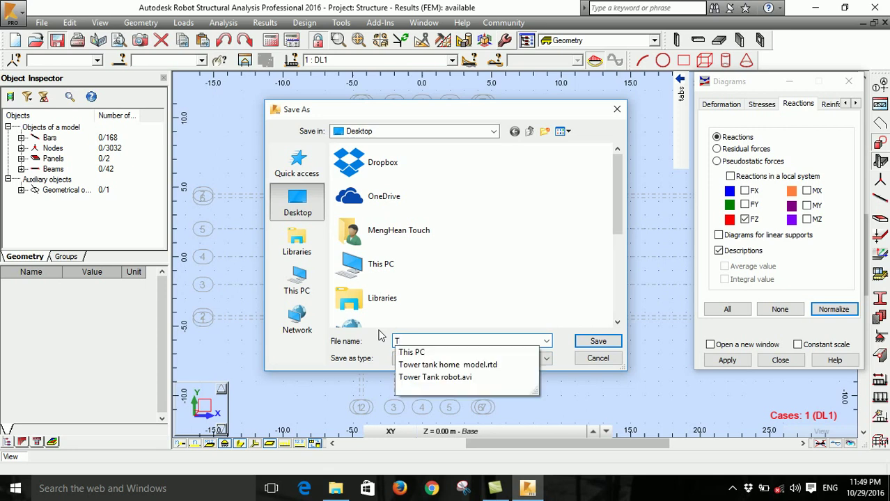
type("ow")
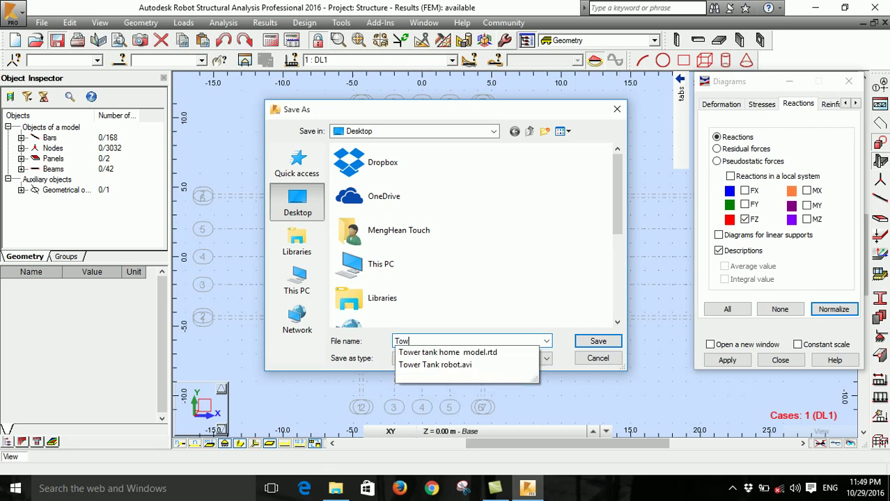
type("er tank for youtube")
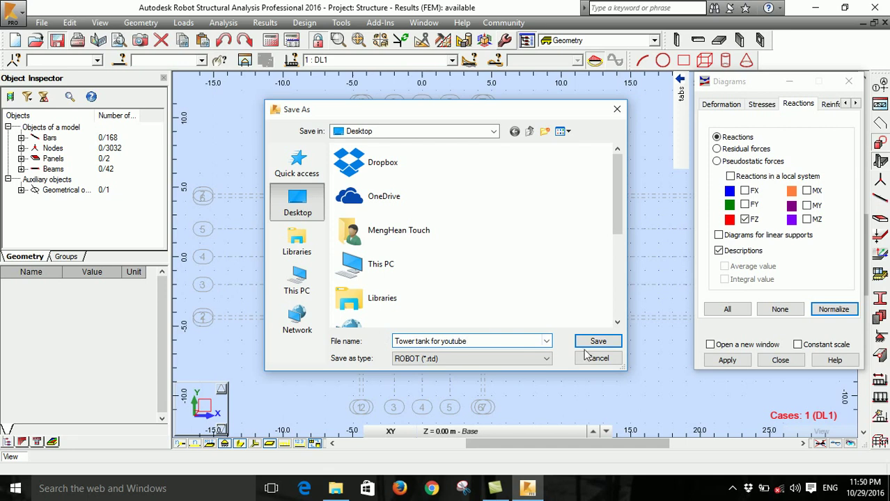
left_click(605, 342)
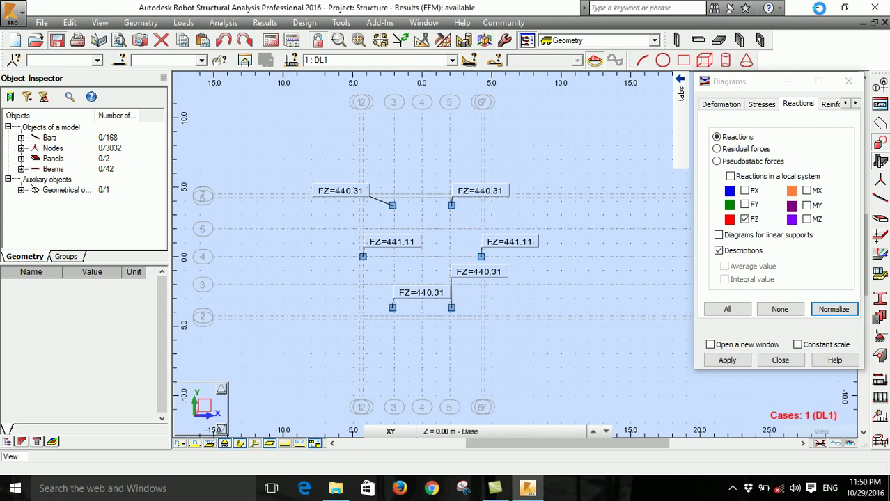
- Clear the desktop by minimizing Robot and closing the Civil Engineering folder, and show the hidden notification icons
left_click(814, 8)
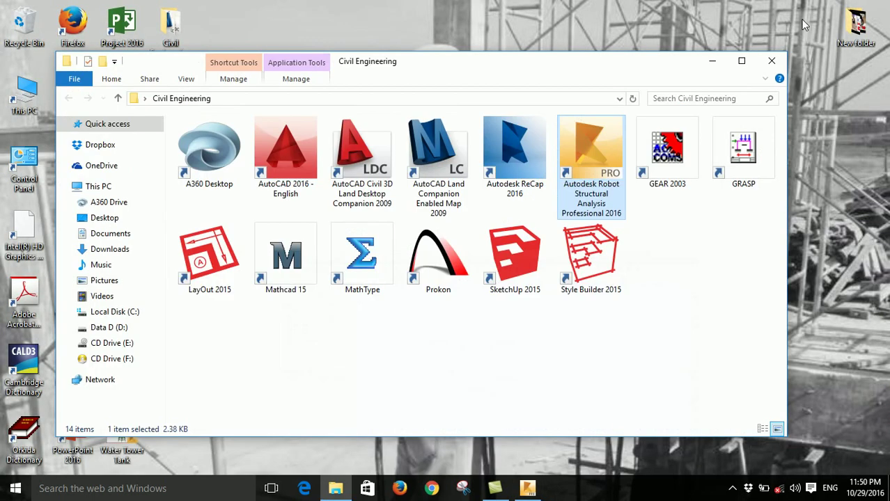
left_click(772, 60)
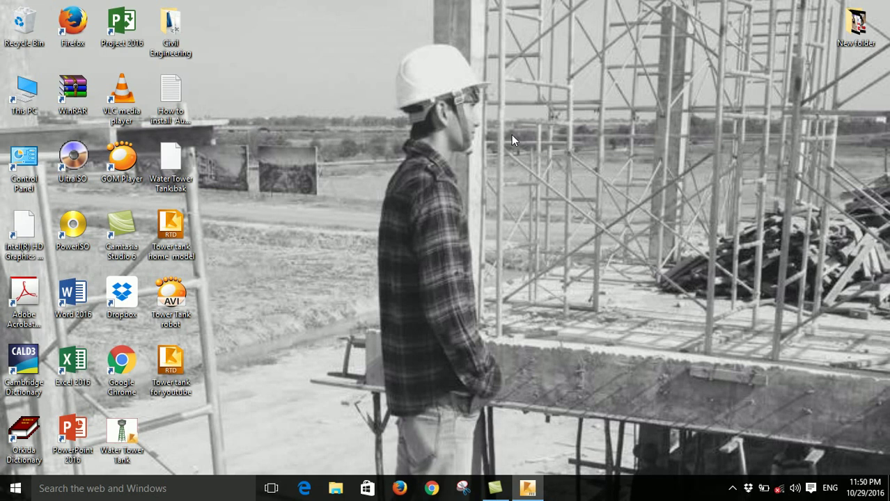
left_click(732, 488)
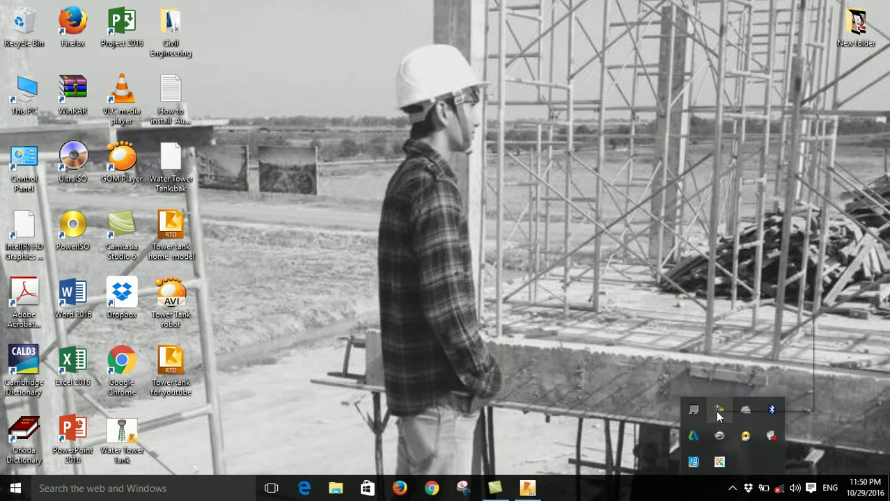